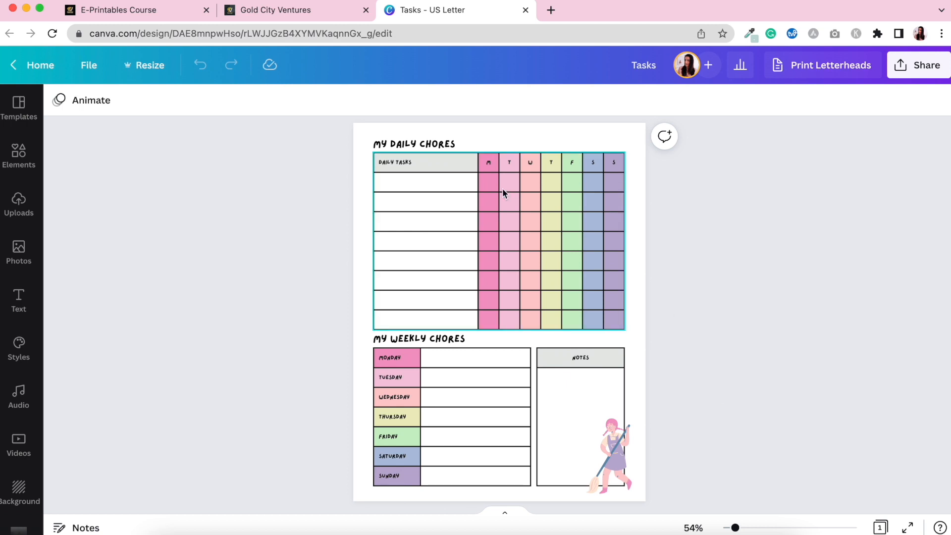
- Switch to the Gold City Ventures course page and look through the E-Printables curriculum as far as the Canva printables section
click(323, 14)
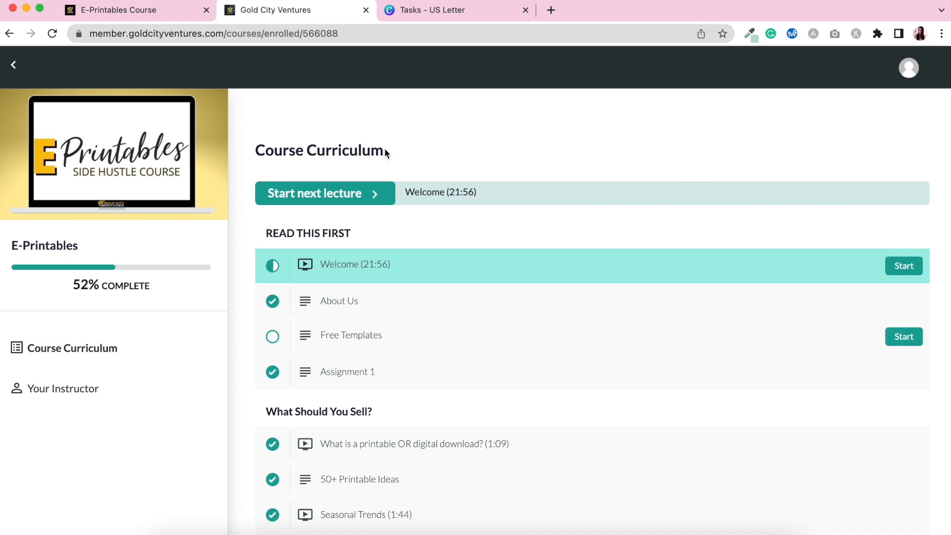
scroll(385, 147, down, 3)
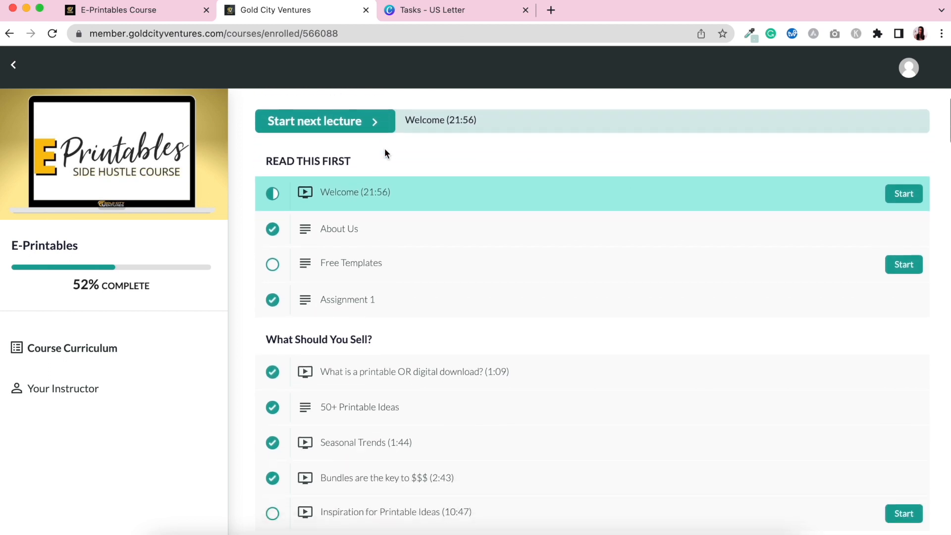
scroll(384, 147, down, 5)
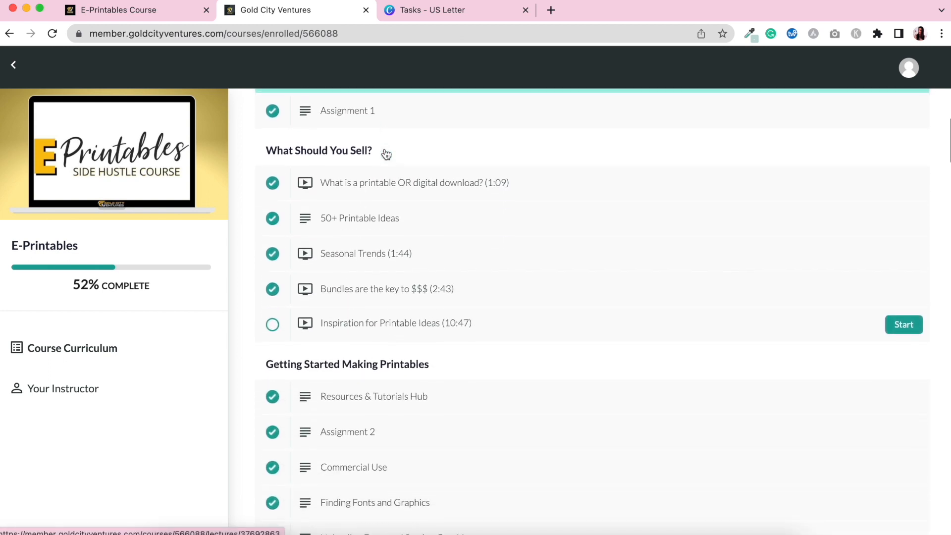
scroll(384, 148, down, 5)
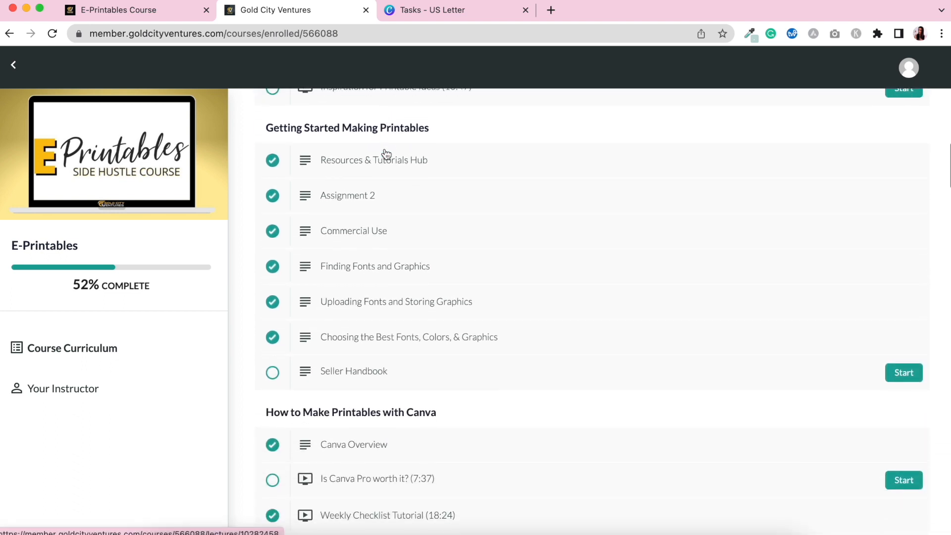
scroll(386, 154, down, 5)
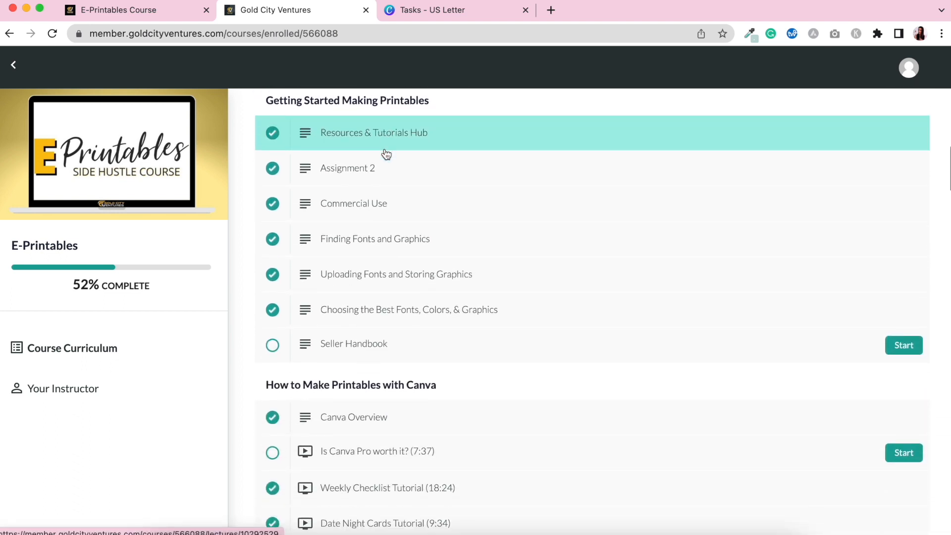
scroll(386, 155, down, 2)
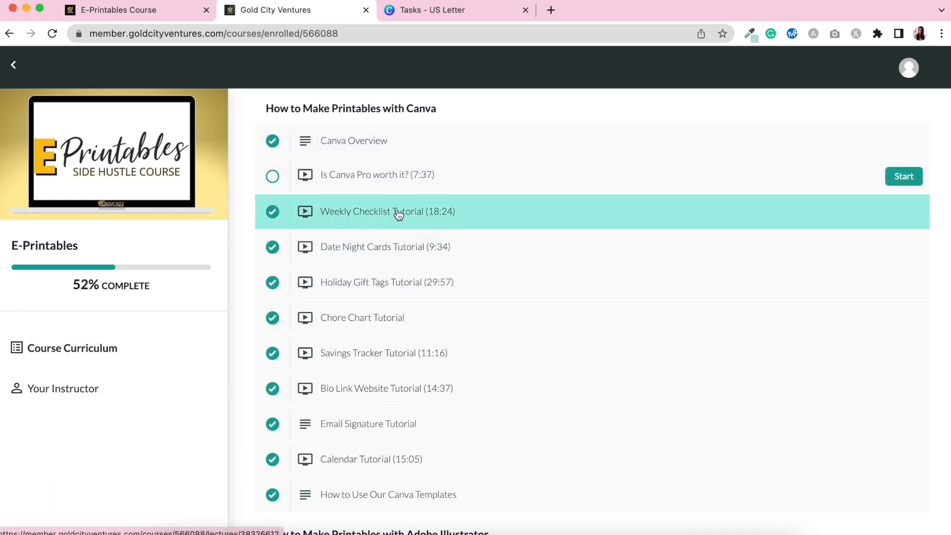
- Open the Weekly Checklist Tutorial lecture and view its video section
click(399, 212)
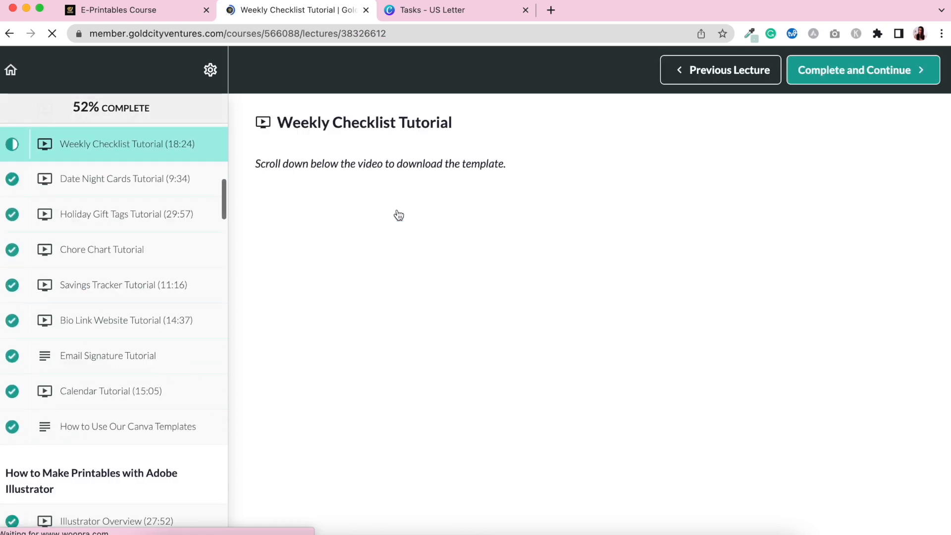
scroll(524, 194, down, 2)
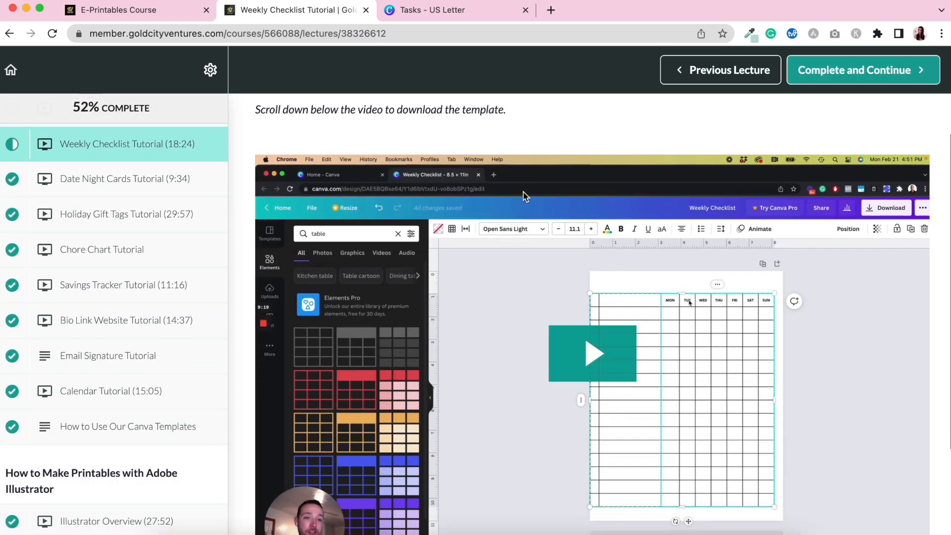
scroll(524, 193, down, 2)
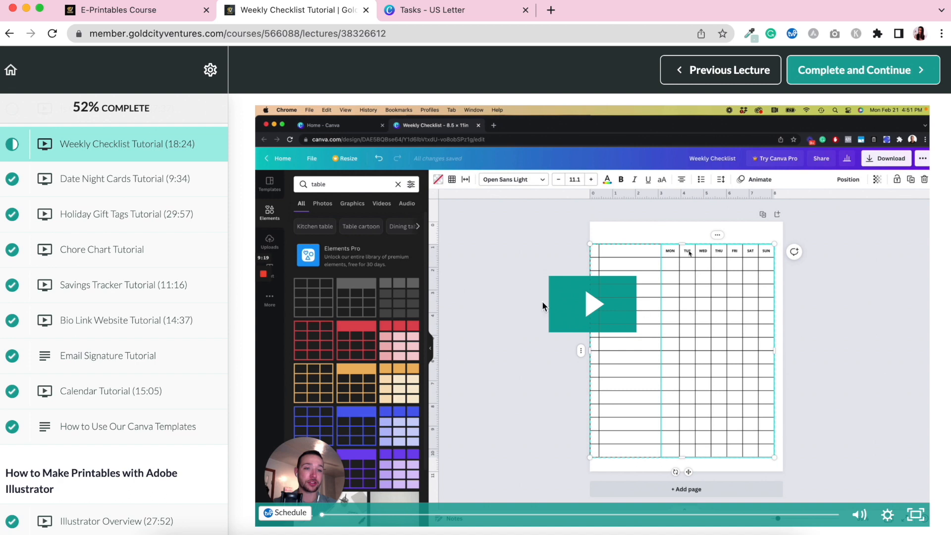
- Look through the course's lecture list past the Illustrator, Corjl, packaging and listing image sections, and return to its beginning
scroll(212, 326, down, 1)
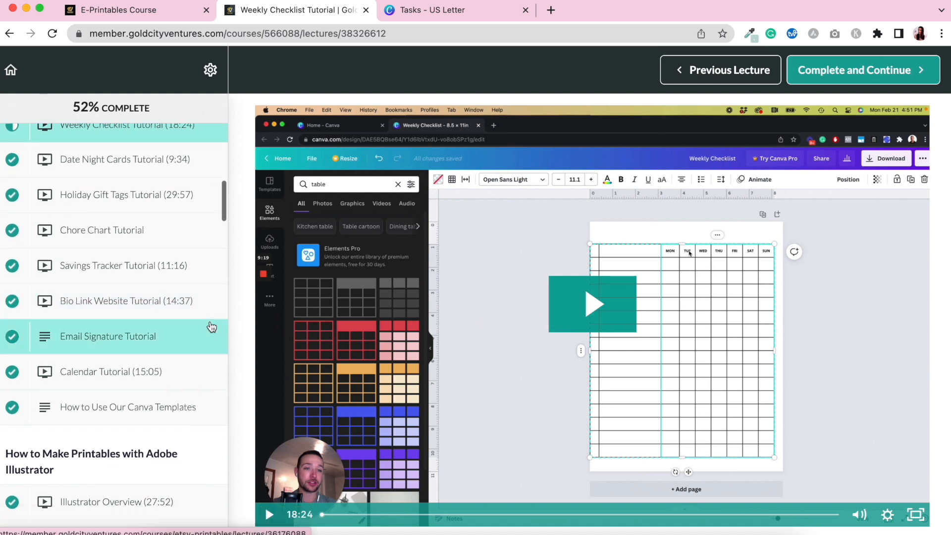
scroll(212, 327, down, 10)
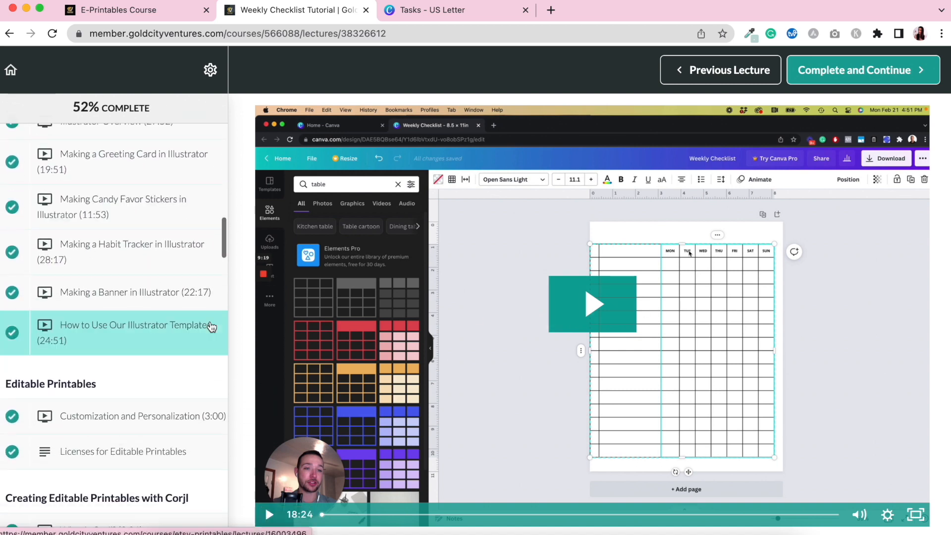
scroll(212, 327, down, 10)
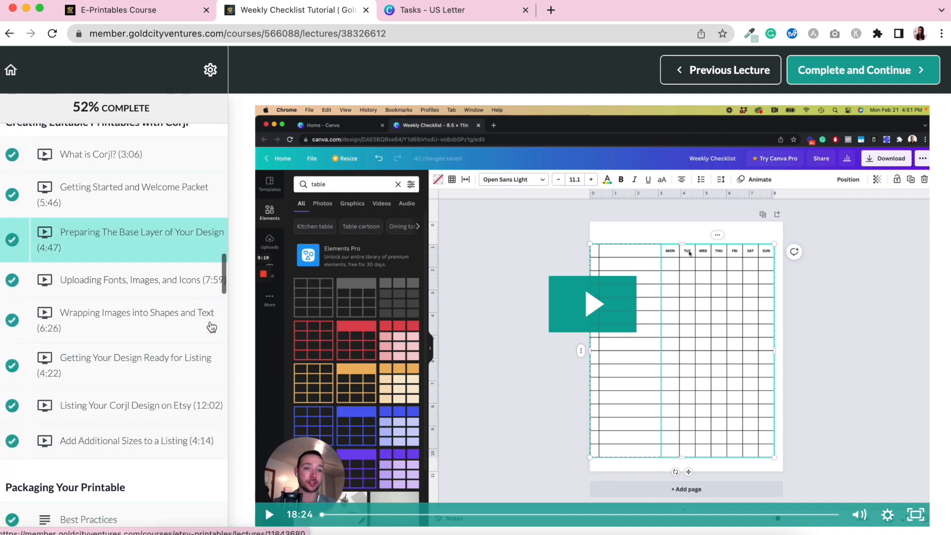
scroll(212, 326, down, 2)
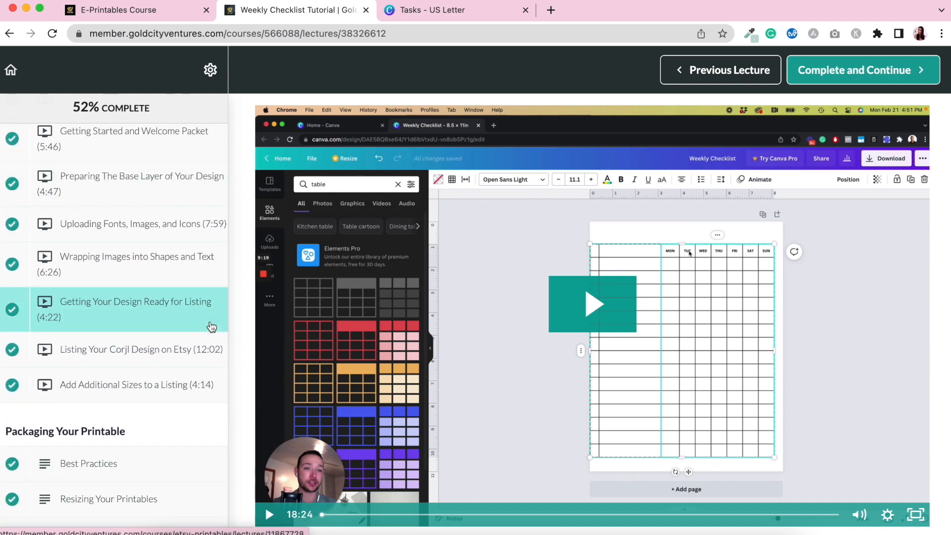
scroll(212, 327, down, 5)
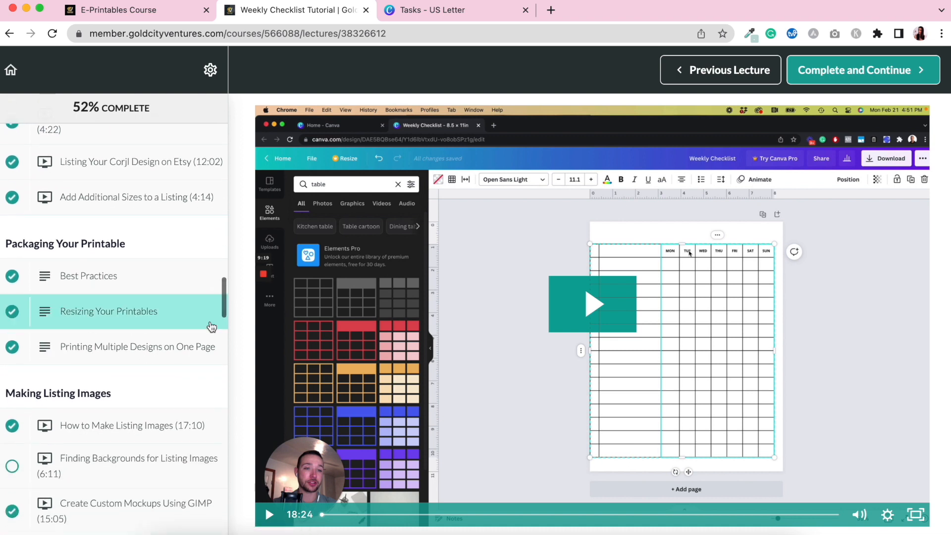
scroll(174, 351, down, 4)
scroll(174, 352, down, 4)
scroll(174, 352, up, 7)
scroll(174, 351, up, 20)
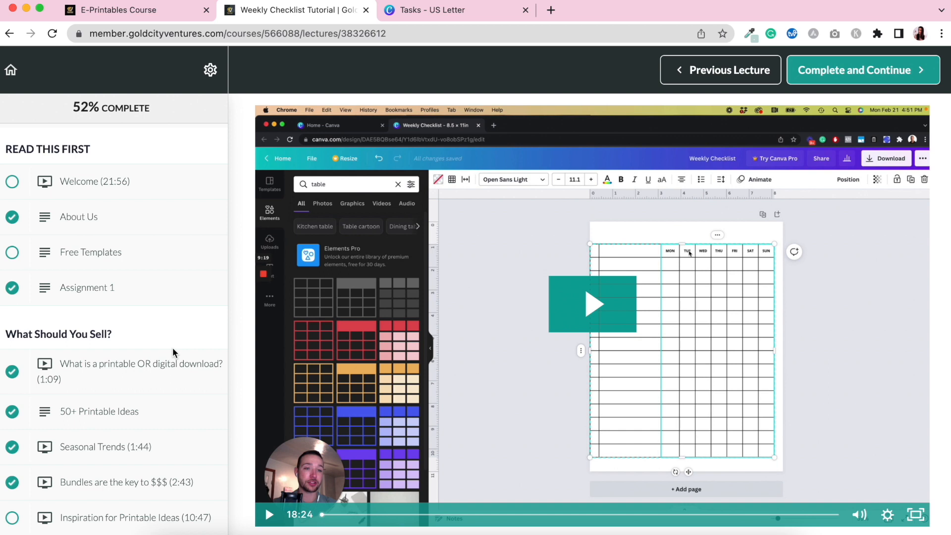
scroll(174, 353, up, 3)
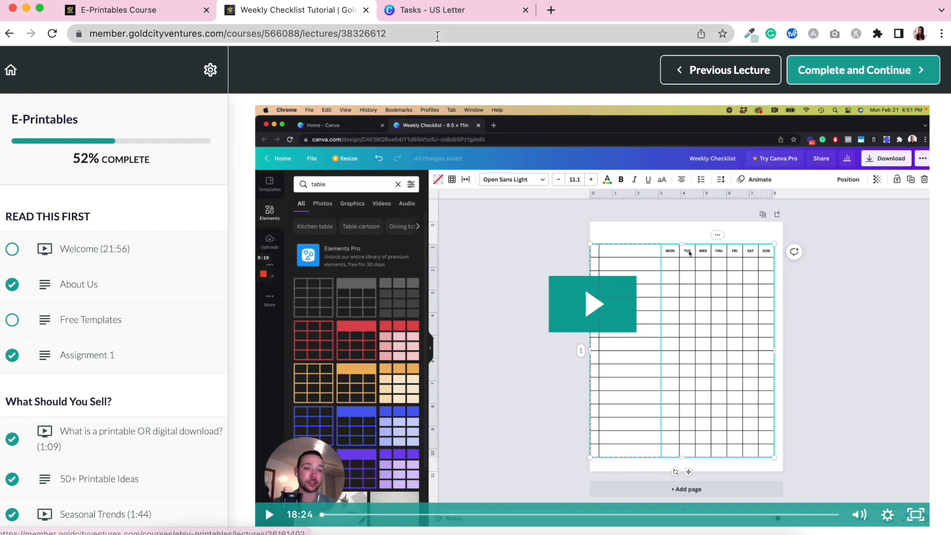
- Switch to Canva and create a blank US Letter Document design, 8.5 × 11 in
click(451, 15)
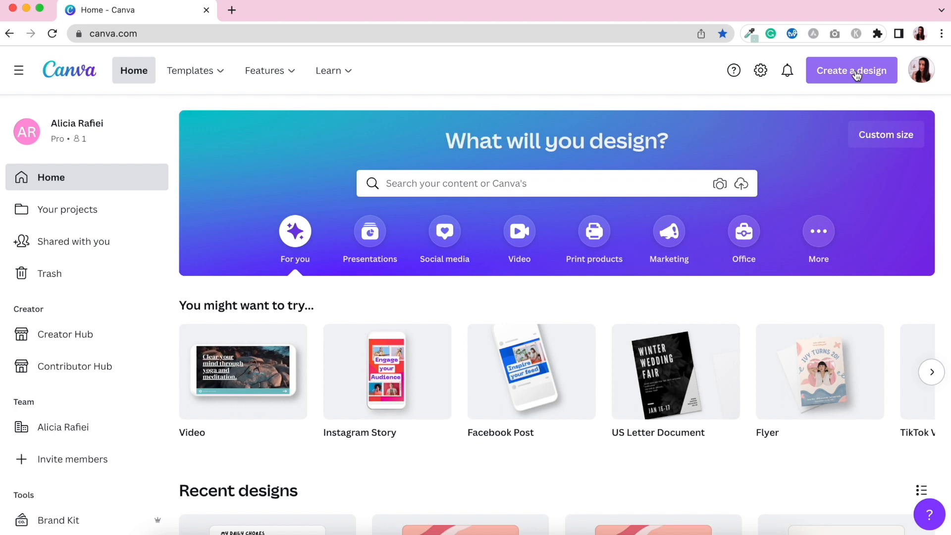
click(839, 78)
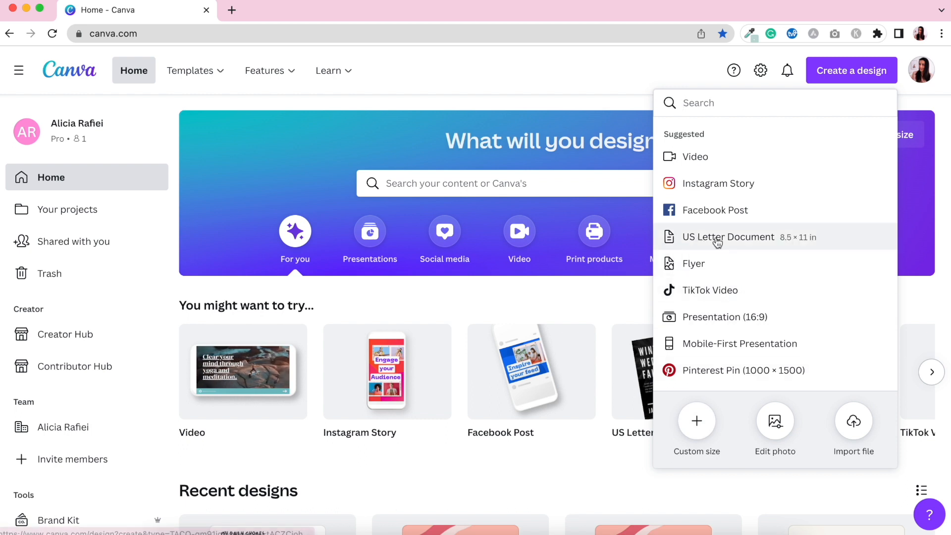
click(733, 239)
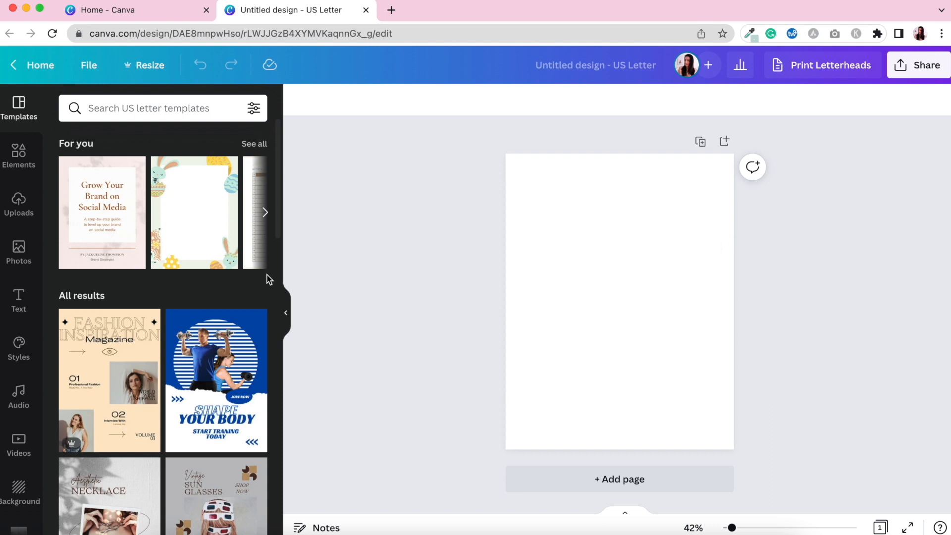
- Search the elements for "table" and insert the plain outlined table with three columns and four rows
click(13, 164)
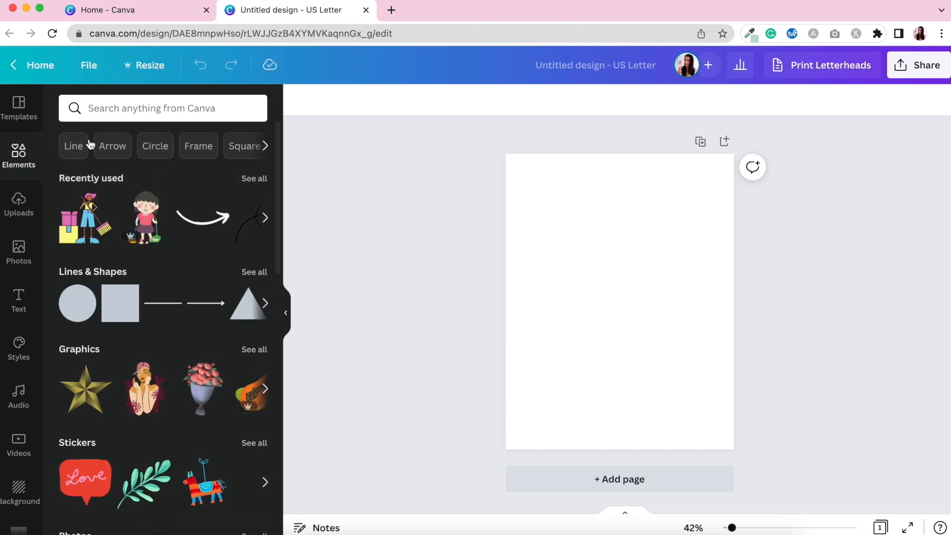
click(118, 110)
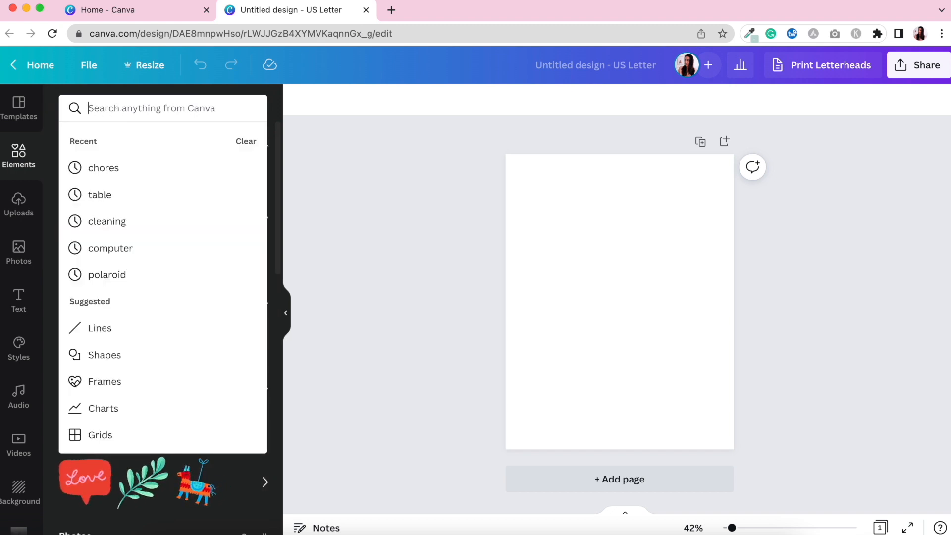
text(table)
key(Return)
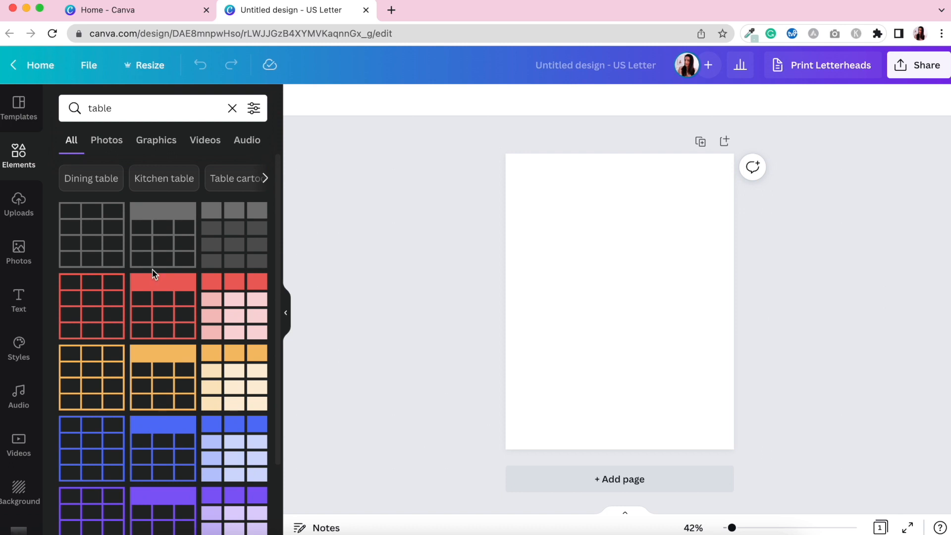
click(107, 238)
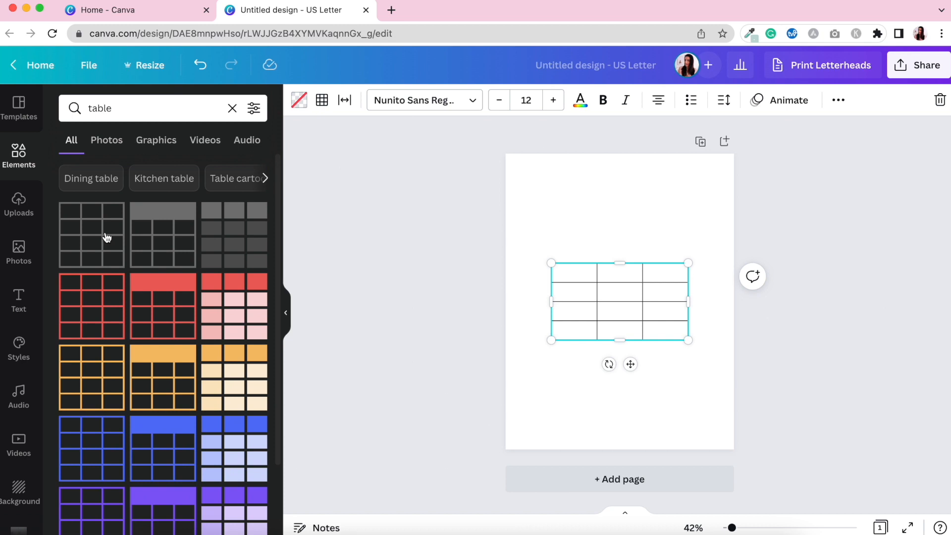
- Fill all cells of the table with the light blue brand colour
mouse_move(614, 332)
mouse_move(576, 269)
scroll(586, 268, up, 10)
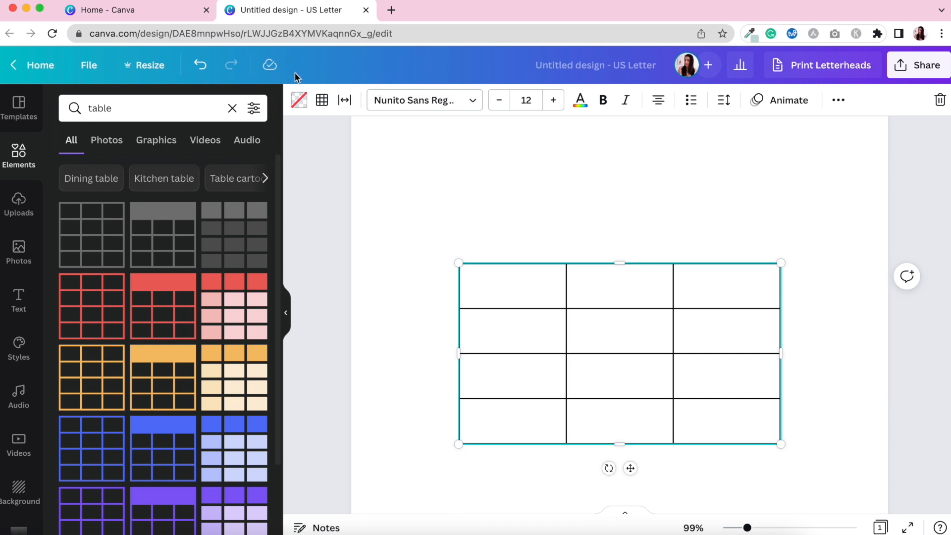
click(302, 102)
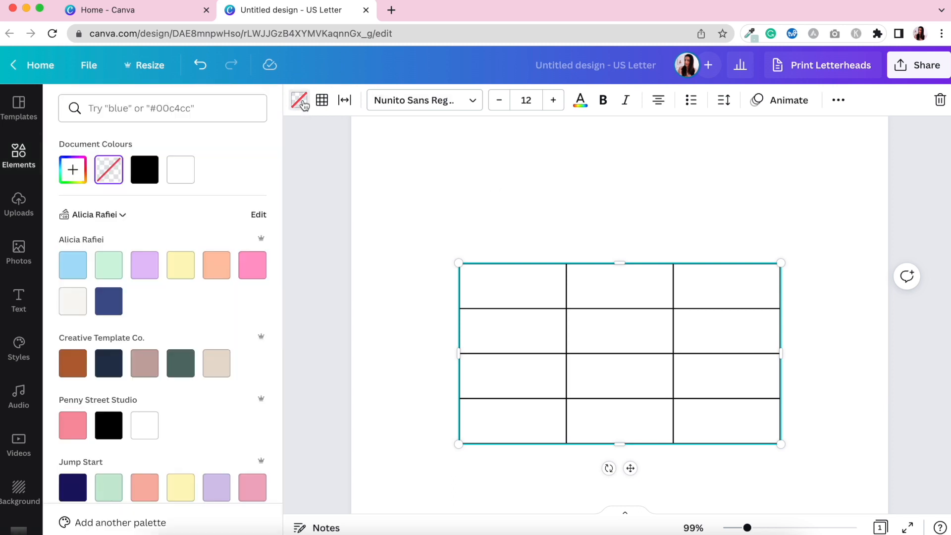
click(74, 267)
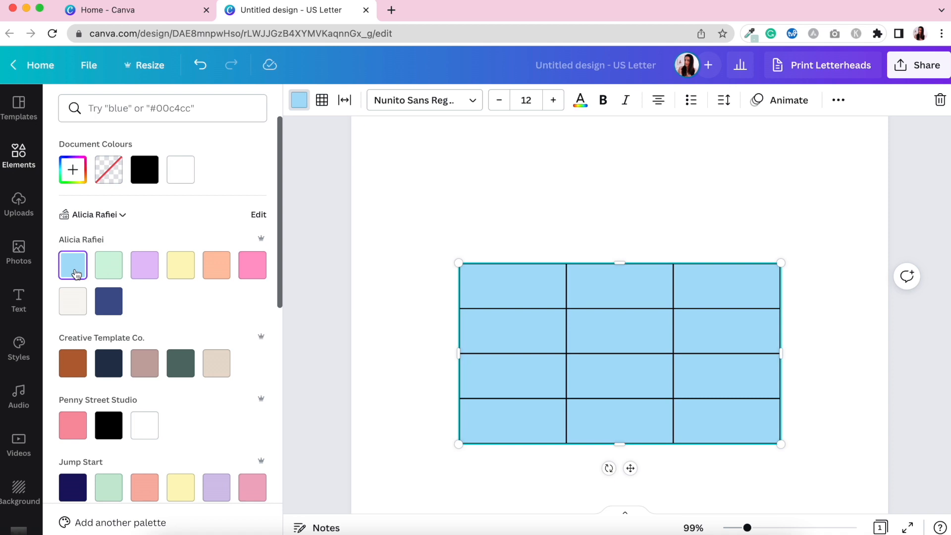
click(473, 247)
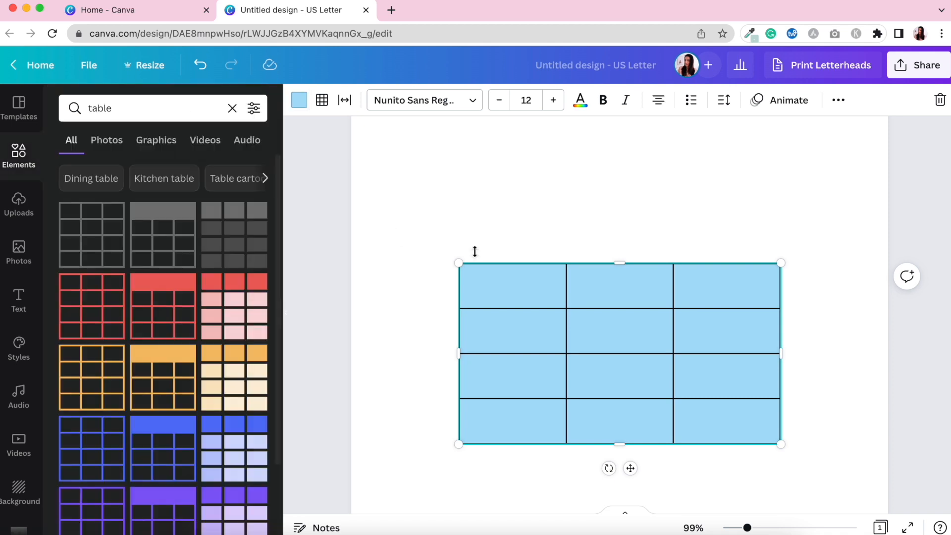
- Colour the three cells of the table's first row light green, light purple and light yellow, in that order
click(527, 297)
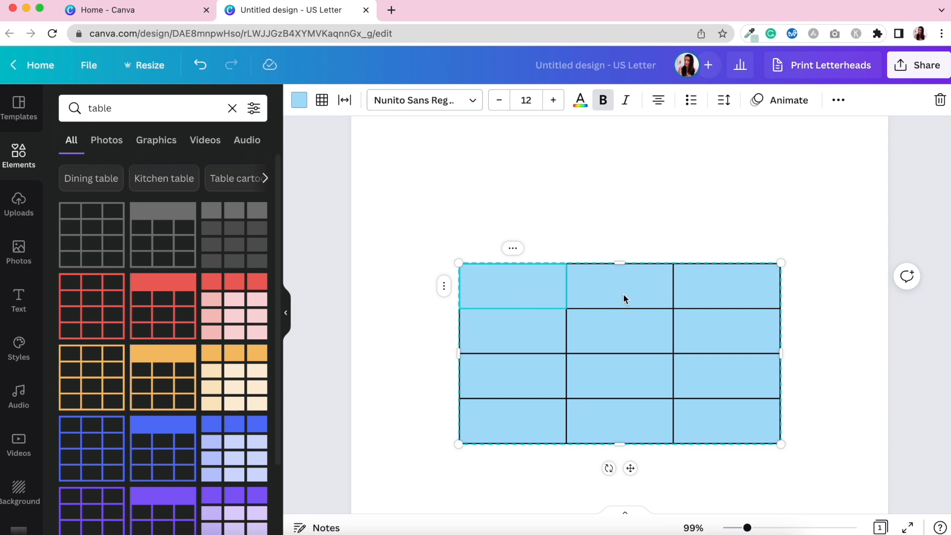
click(297, 101)
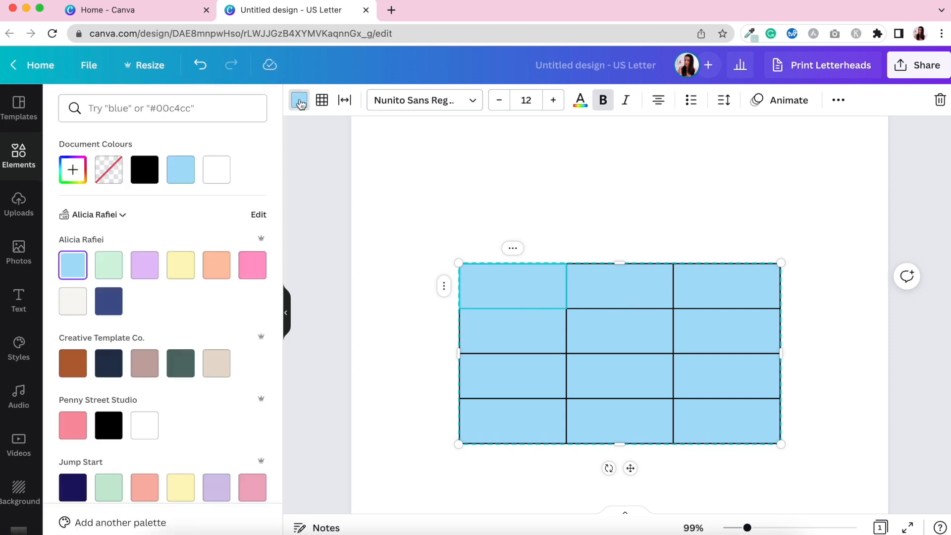
click(110, 274)
click(625, 293)
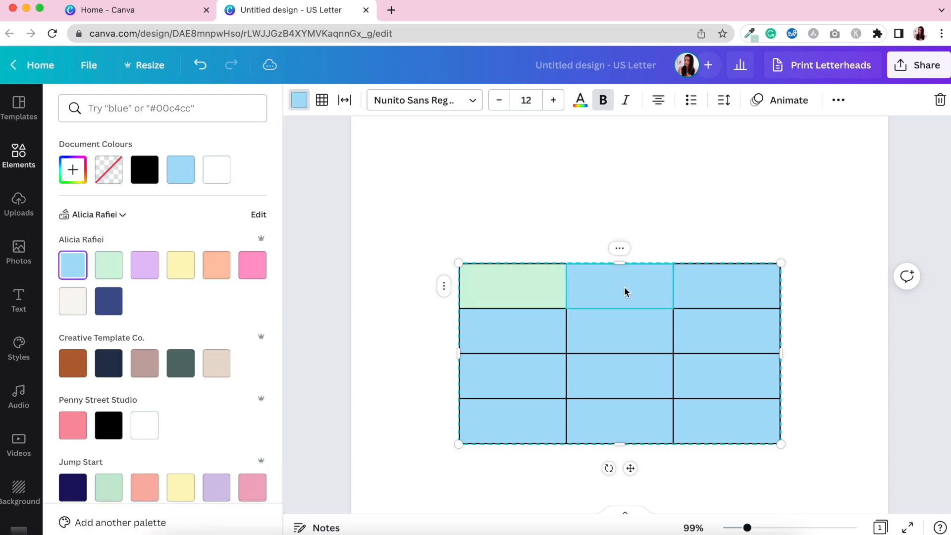
click(156, 268)
click(707, 292)
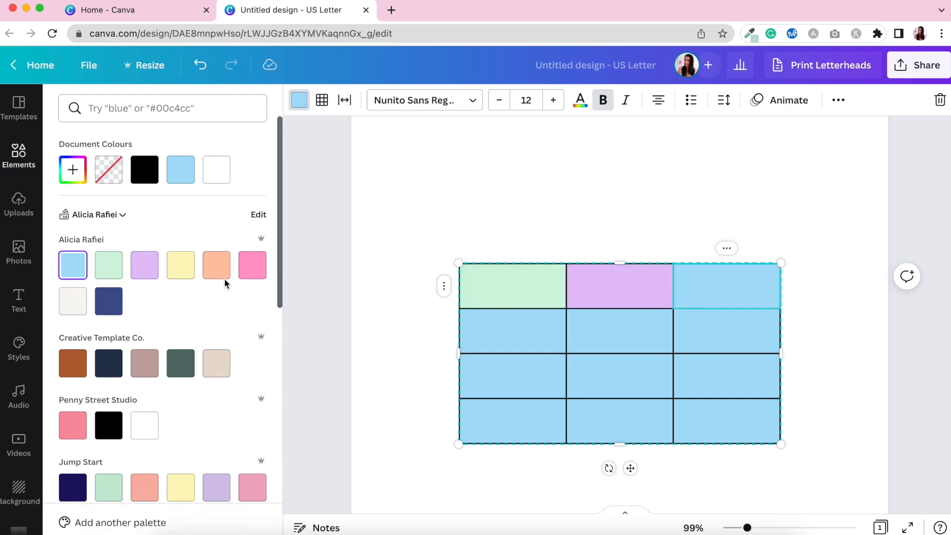
click(147, 274)
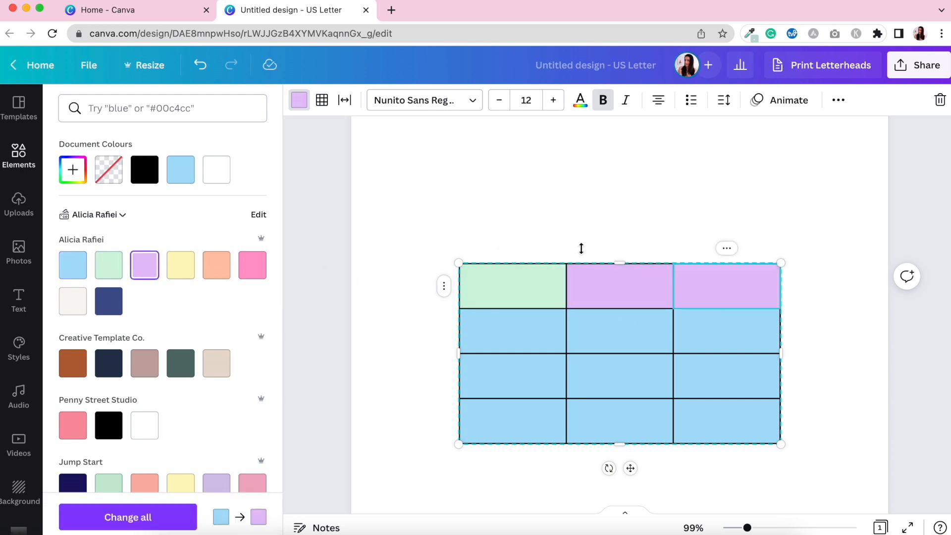
click(183, 274)
click(498, 192)
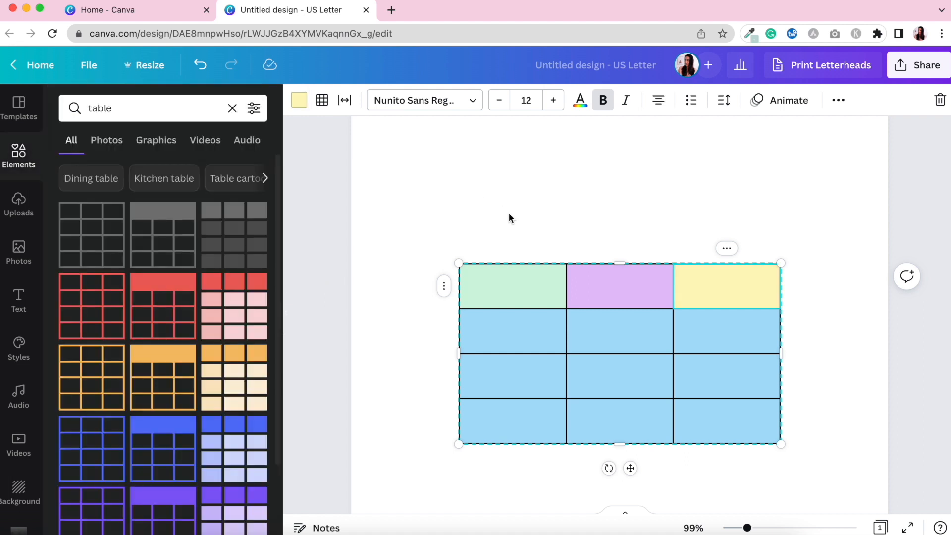
- Set the border weight of the light green first-row cell to 5
click(512, 268)
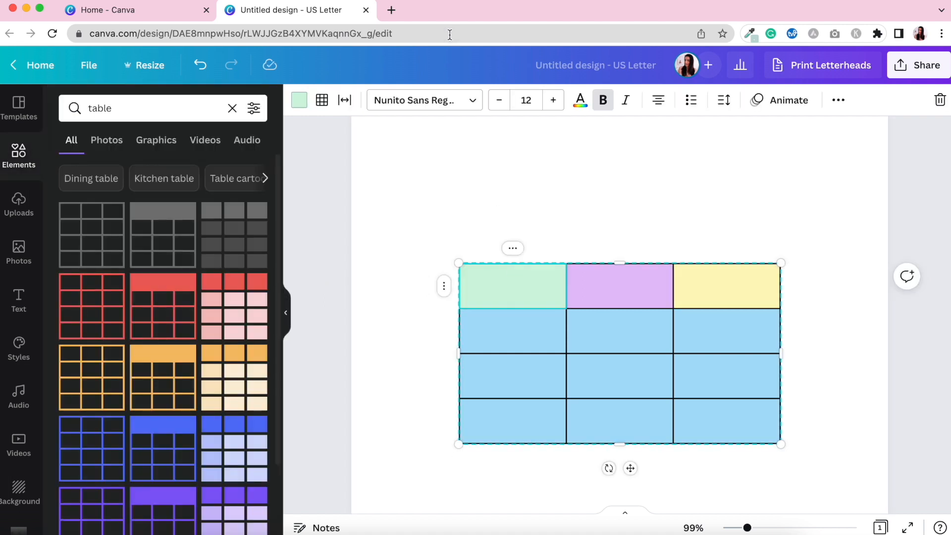
click(323, 102)
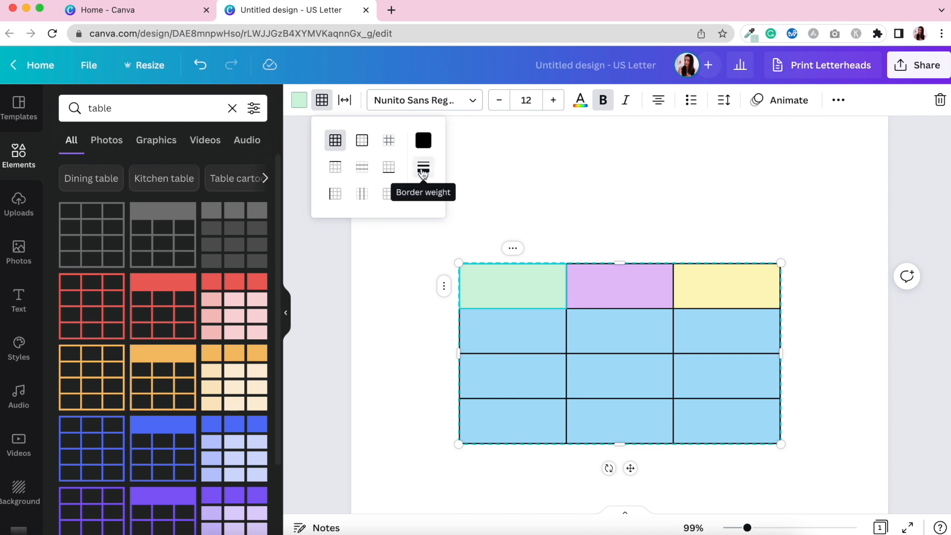
click(425, 171)
drag(469, 194, 516, 199)
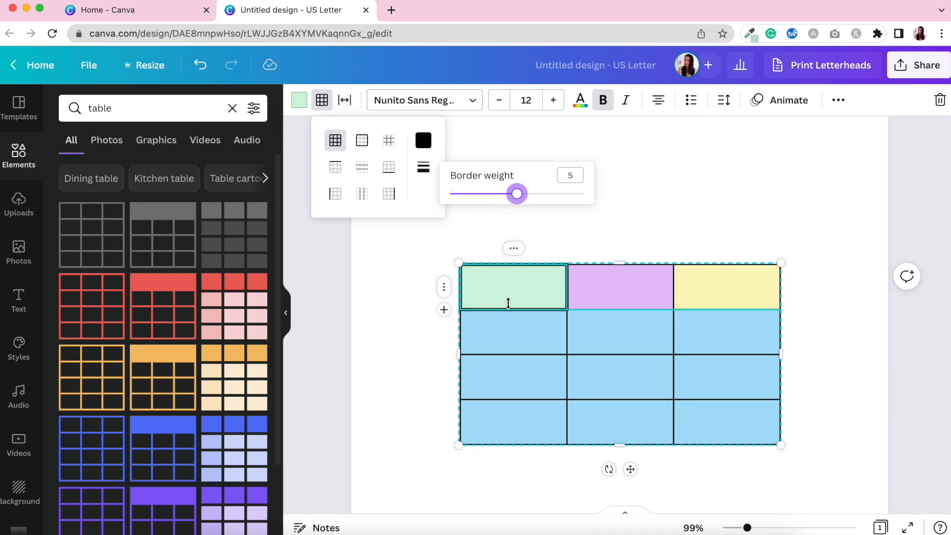
click(543, 241)
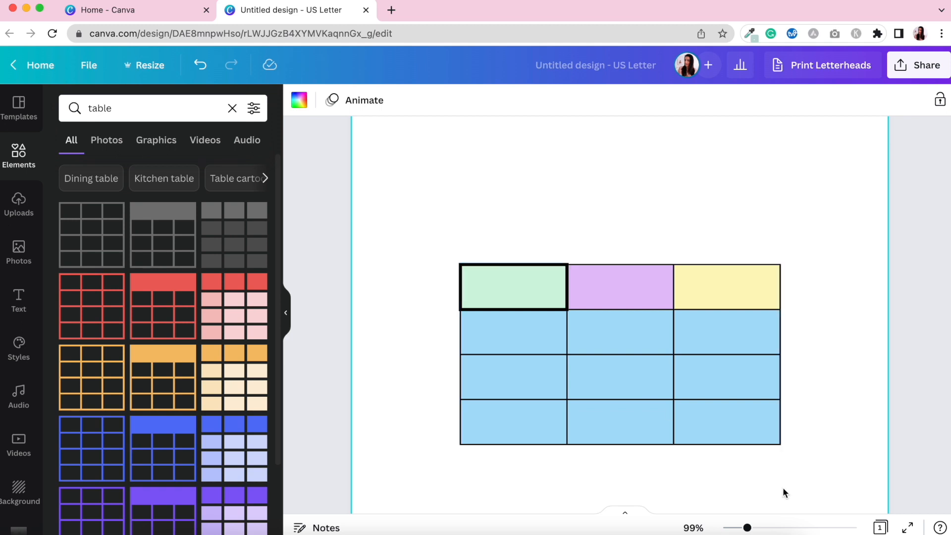
- Set the border weight of the entire table to 3
drag(797, 479, 416, 198)
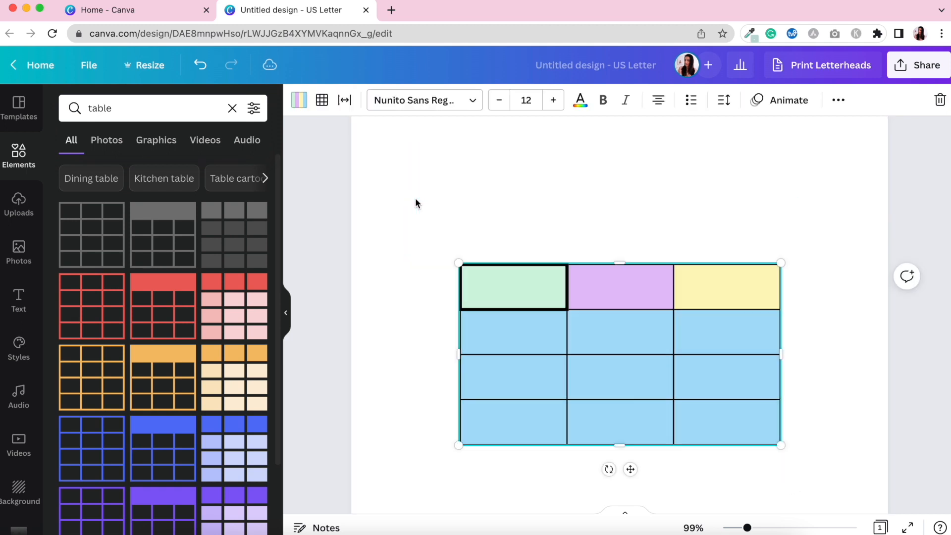
click(322, 100)
click(423, 167)
drag(520, 199, 492, 199)
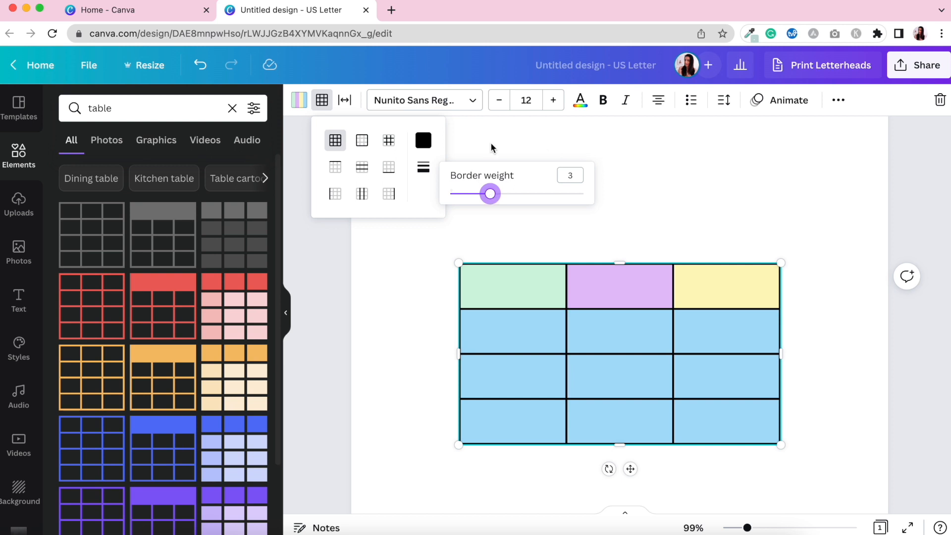
click(505, 154)
- Remove the fill colour from all cells so the whole table is transparent
drag(810, 465, 438, 223)
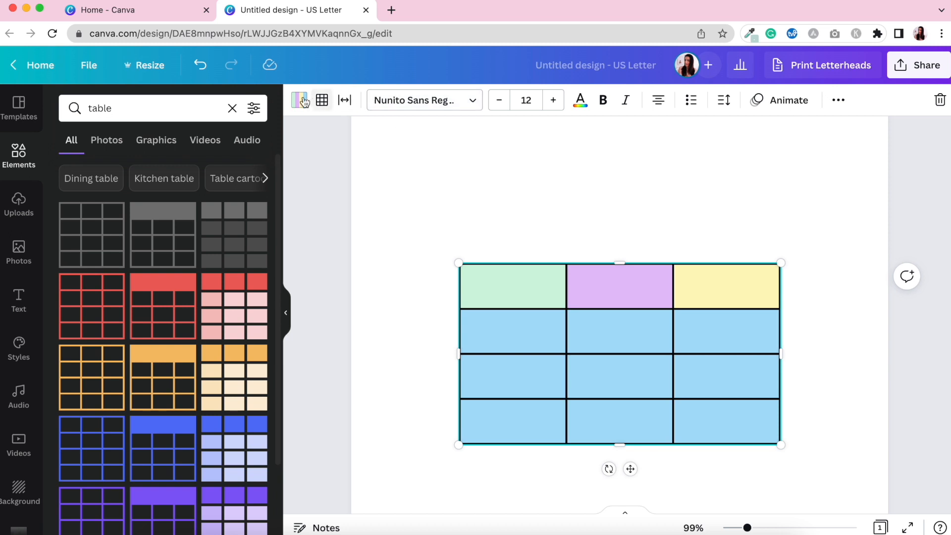
click(303, 101)
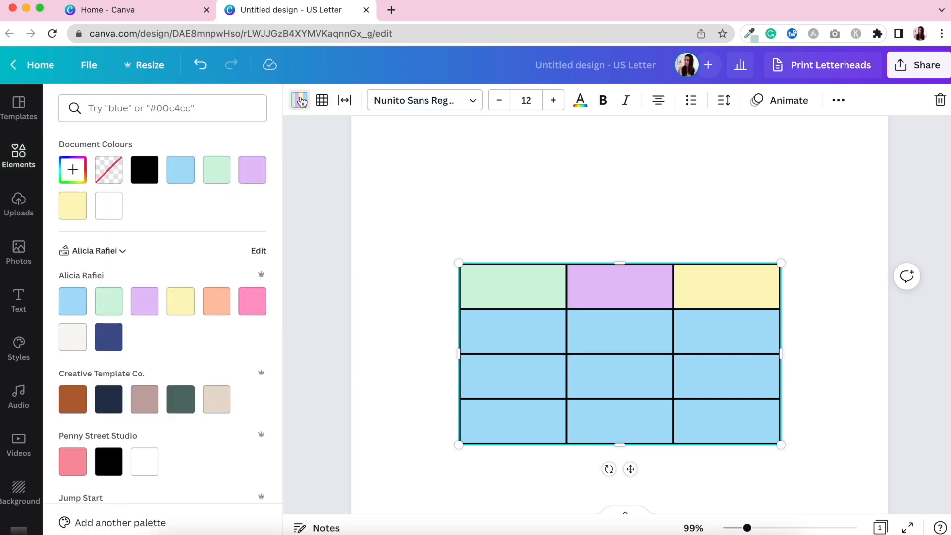
click(111, 173)
click(445, 190)
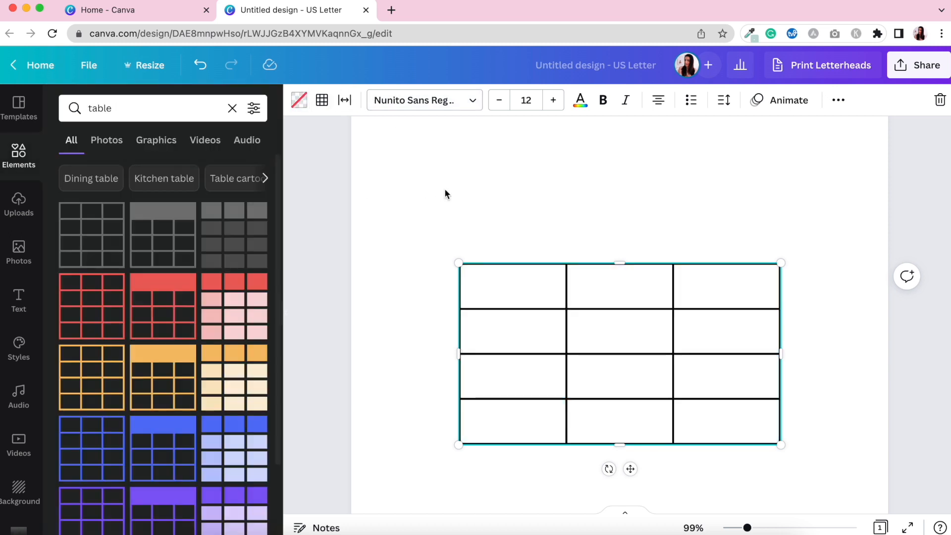
drag(436, 244, 820, 464)
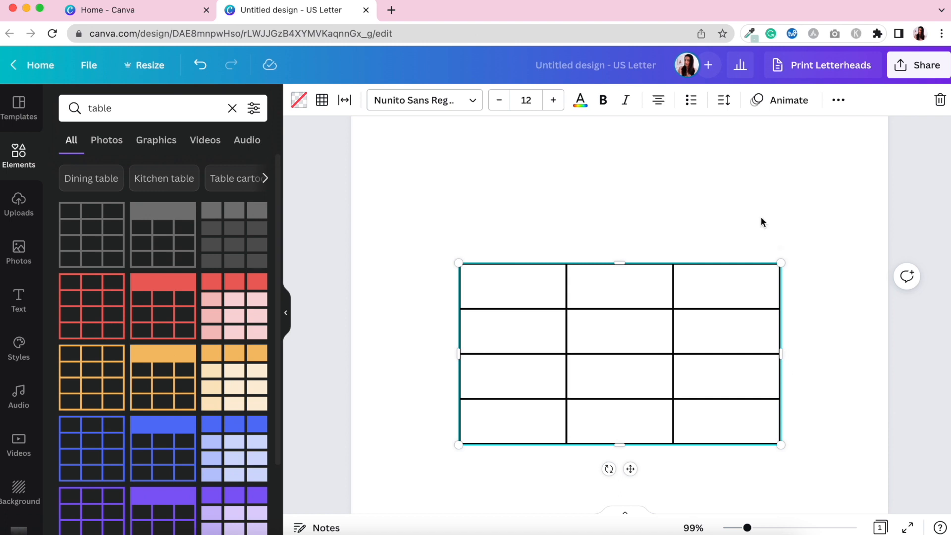
click(746, 208)
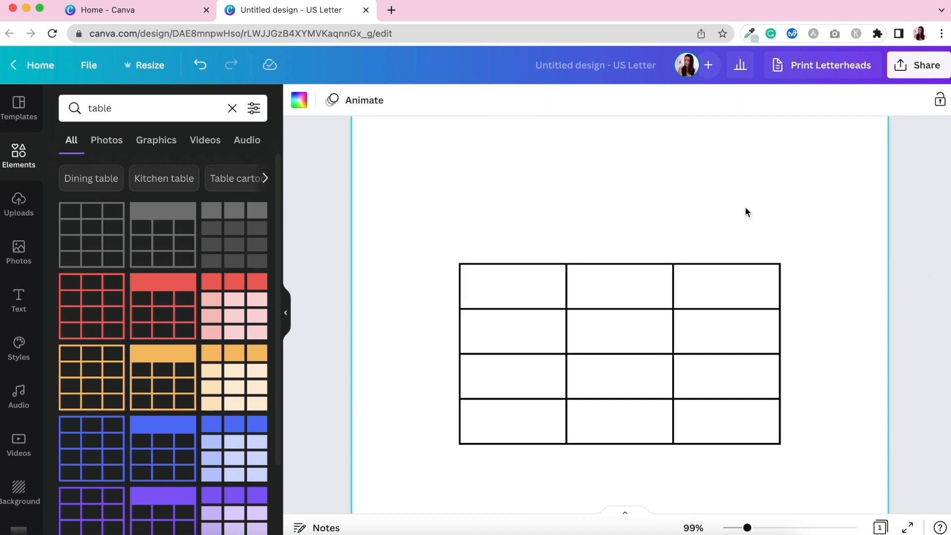
- Add a column after the table's first column and another in the middle, making five columns
click(524, 270)
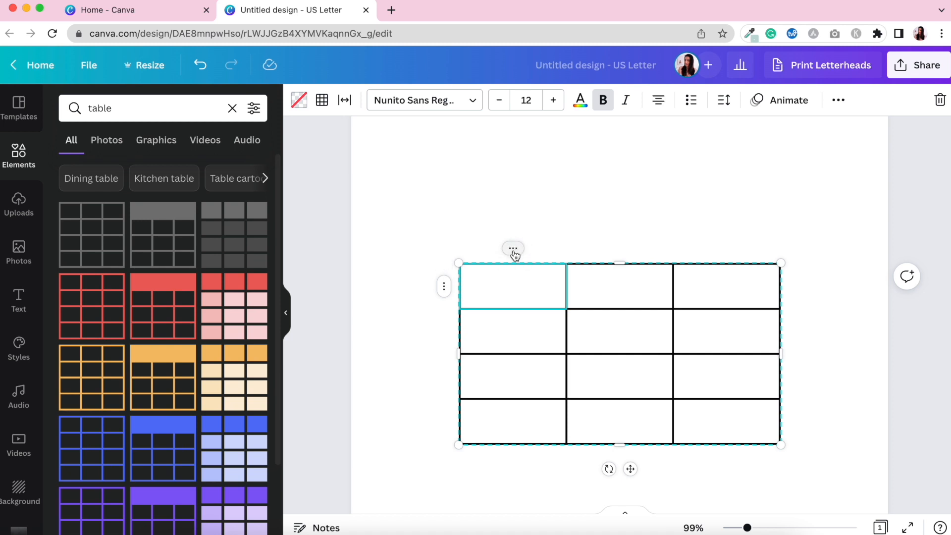
click(514, 249)
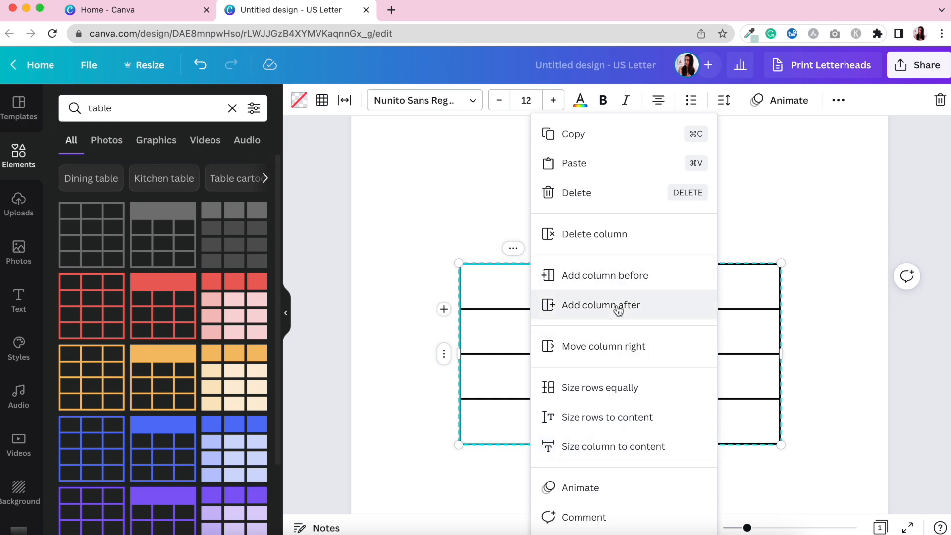
click(600, 316)
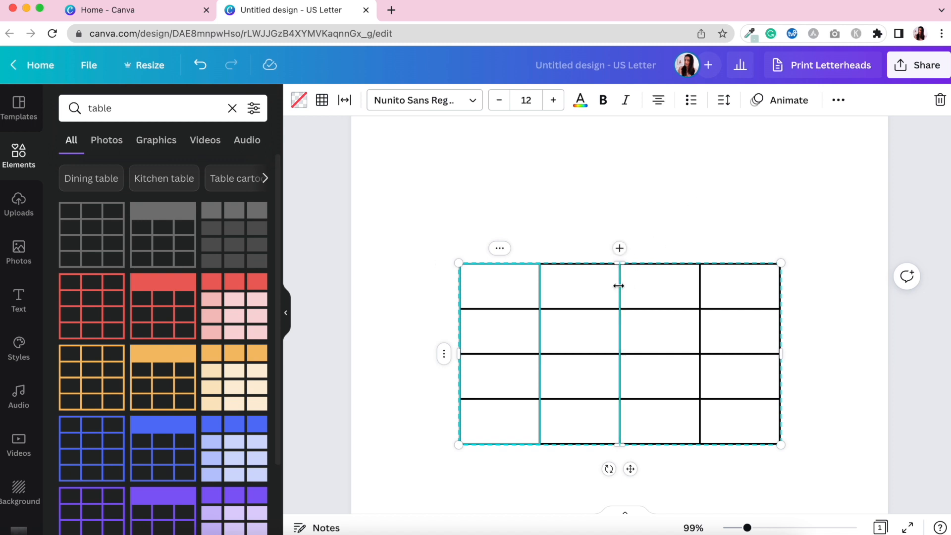
click(621, 249)
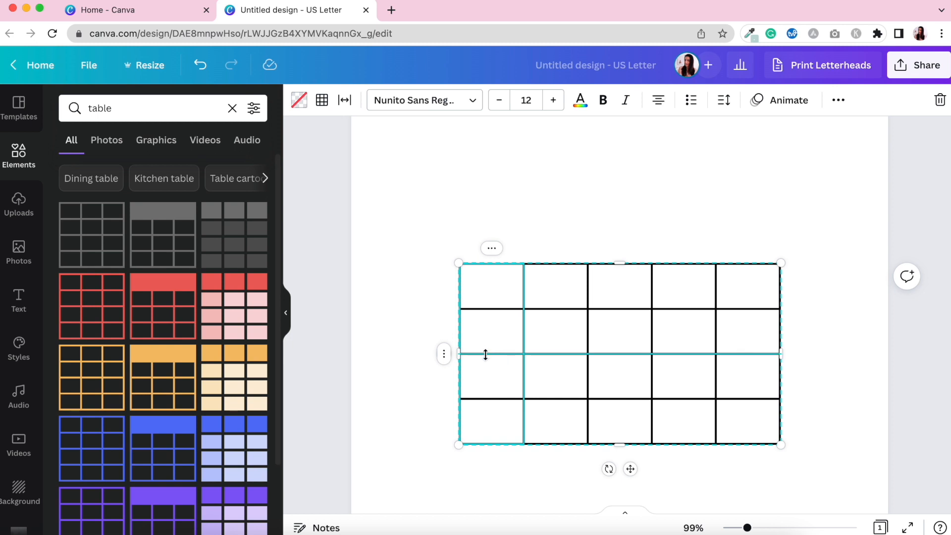
- Insert a row between the table's third and fourth rows, making five rows
scroll(469, 399, up, 5)
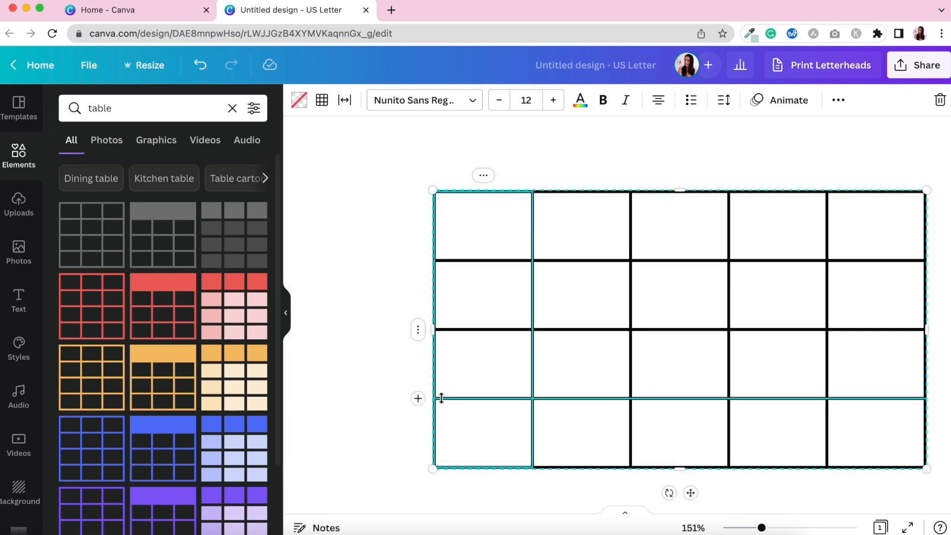
click(418, 401)
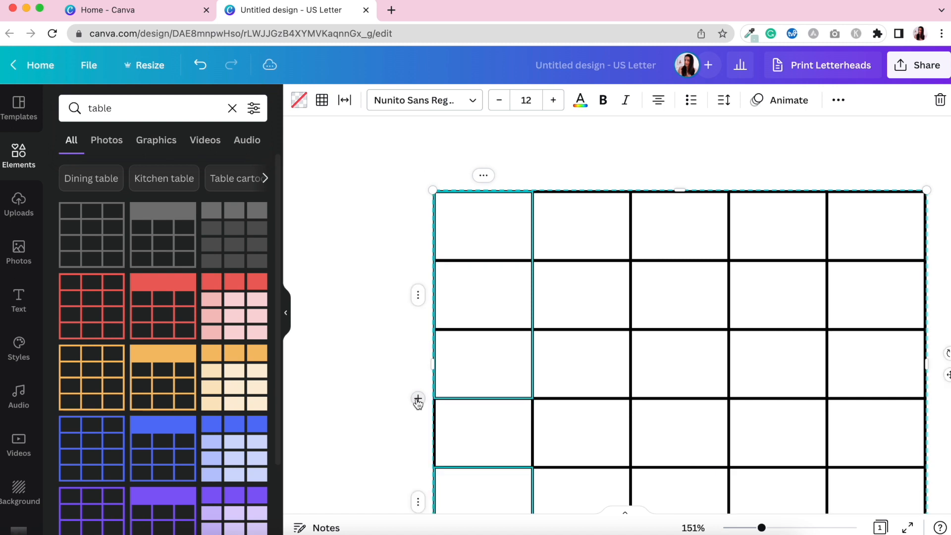
scroll(501, 403, down, 5)
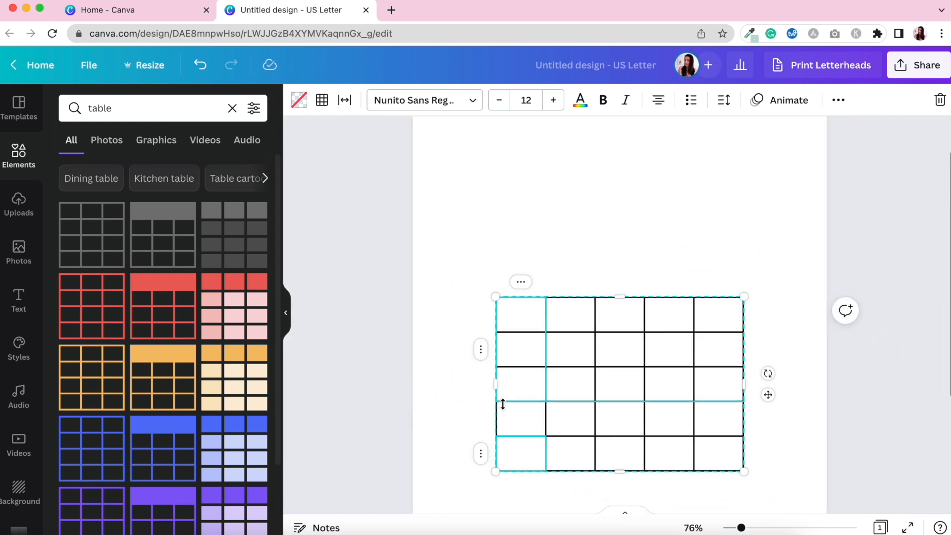
click(454, 396)
- Move the table to the upper part of the page, near its left margin
scroll(578, 260, up, 2)
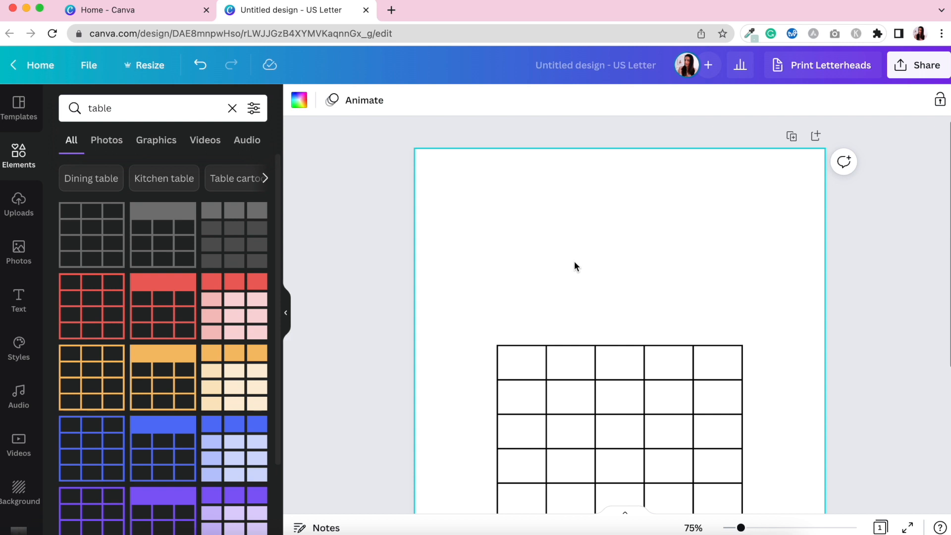
click(525, 346)
drag(768, 445, 729, 292)
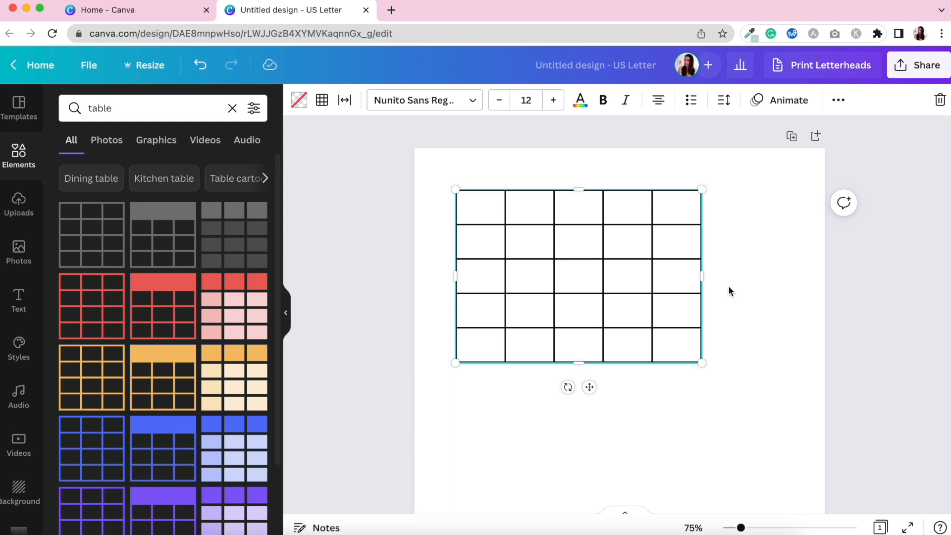
- Enter "Tasks" in the table's first cell and add three columns, making eight columns
click(481, 213)
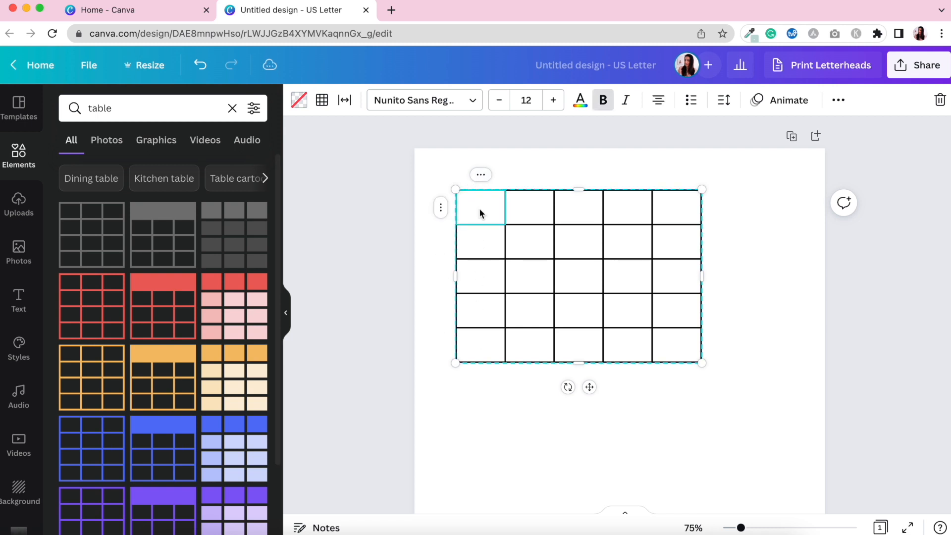
text(Tasks)
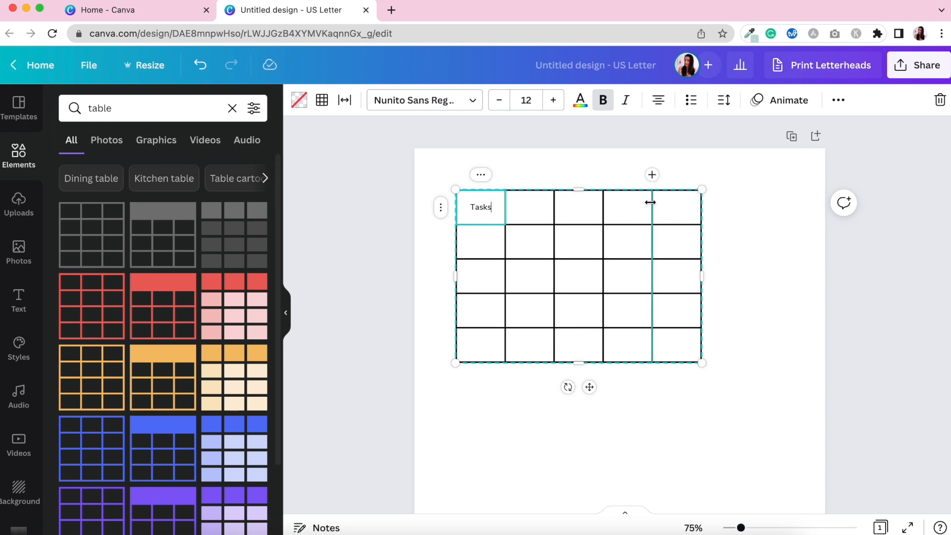
click(653, 175)
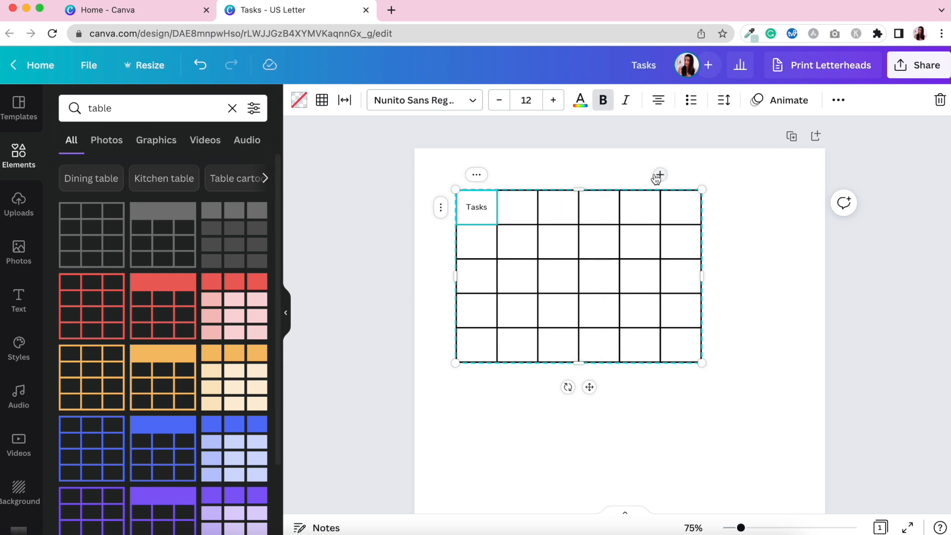
click(661, 176)
click(666, 178)
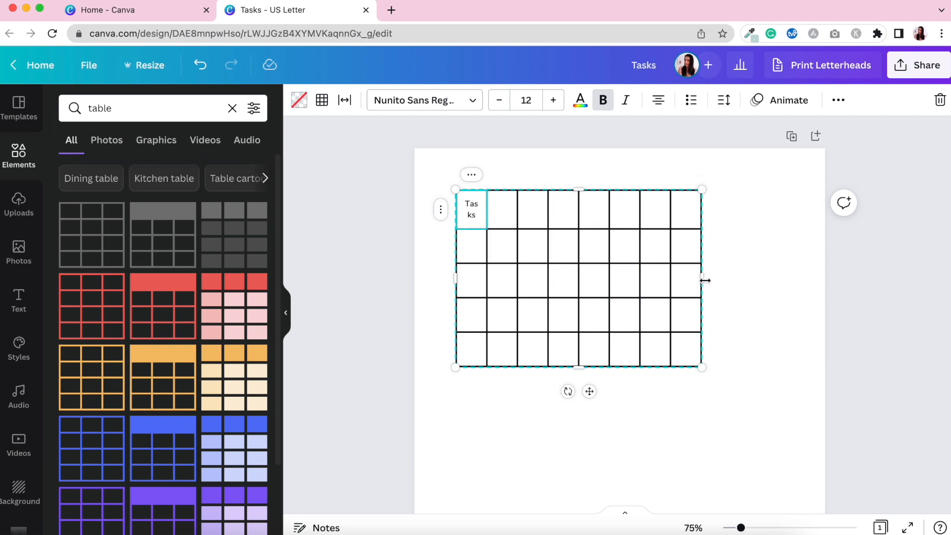
- Stretch the table wider toward the page's right edge and widen the Tasks column
drag(485, 249, 509, 249)
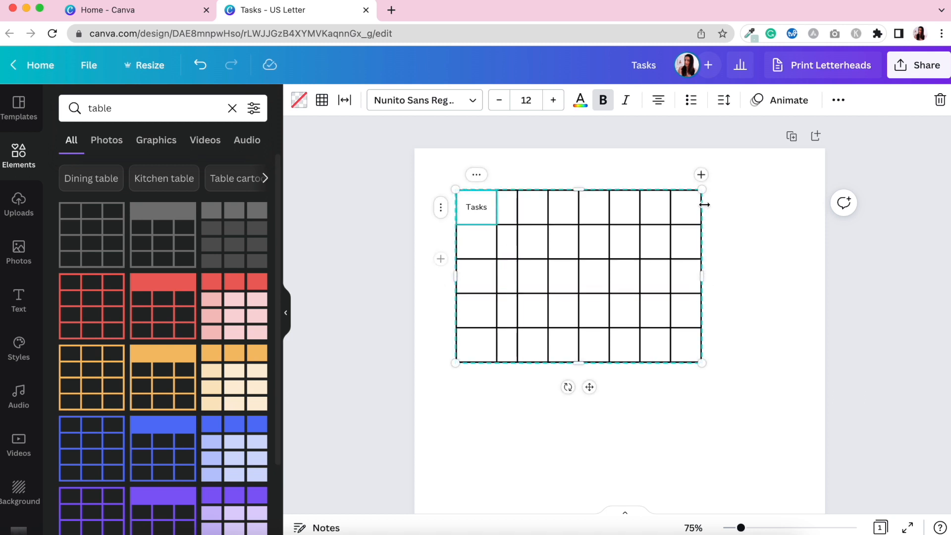
drag(702, 364, 781, 369)
drag(512, 244, 544, 244)
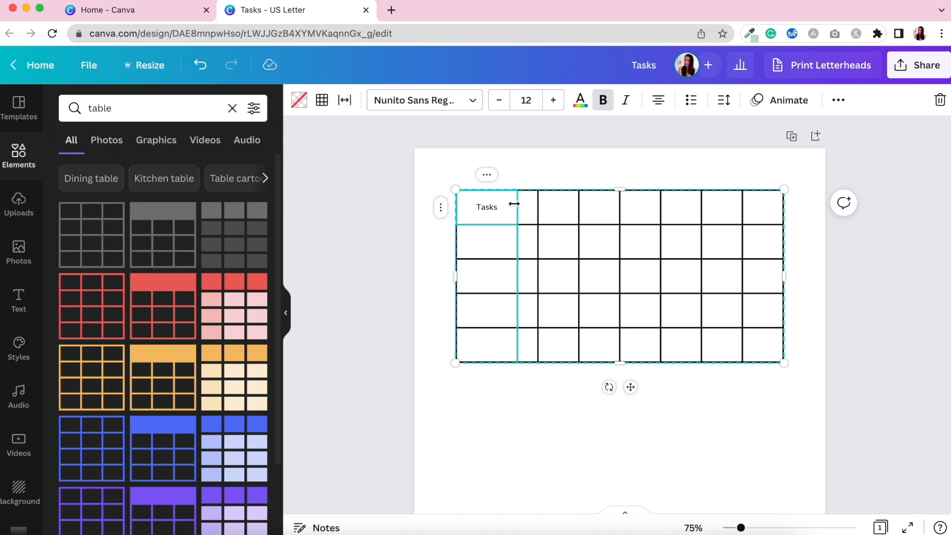
- Shift the dividers of the other columns to free up space and widen the Tasks column to roughly two-fifths of the table
mouse_move(743, 208)
mouse_down()
mouse_move(762, 209)
mouse_move(722, 206)
mouse_move(730, 207)
mouse_up()
mouse_move(660, 207)
mouse_down()
mouse_move(676, 206)
mouse_move(650, 208)
mouse_up()
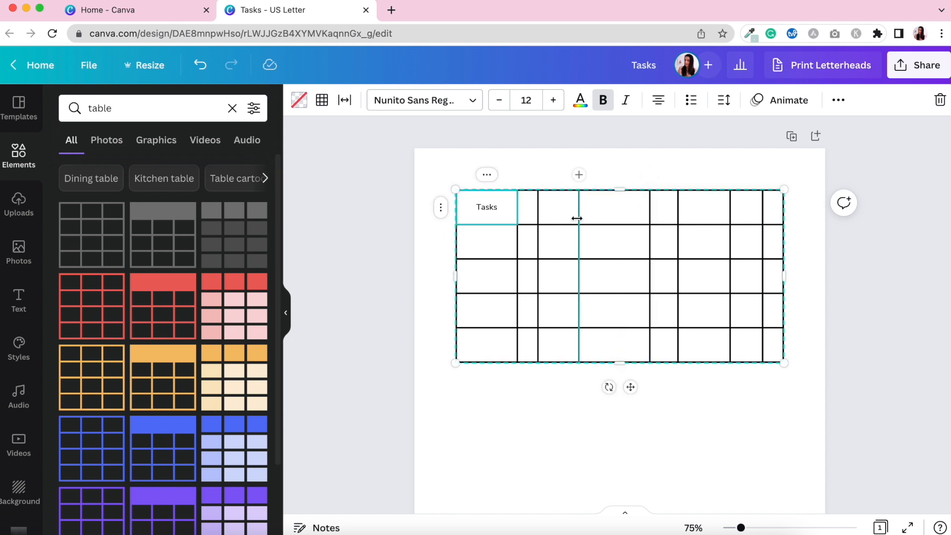
drag(576, 214, 620, 212)
drag(537, 206, 601, 207)
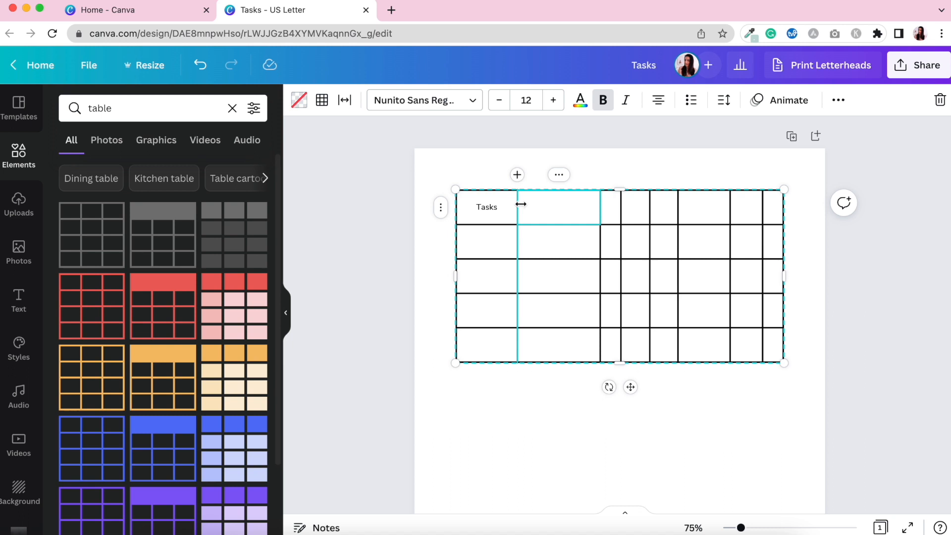
drag(519, 204, 582, 204)
drag(678, 204, 710, 203)
drag(580, 205, 599, 206)
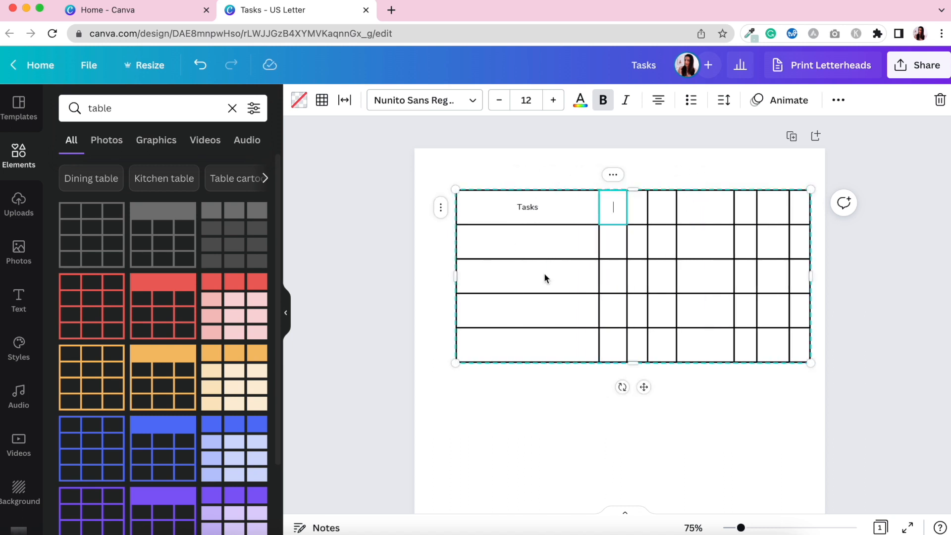
- Centre the table horizontally on the page and adjust its width to leave even side margins
click(695, 409)
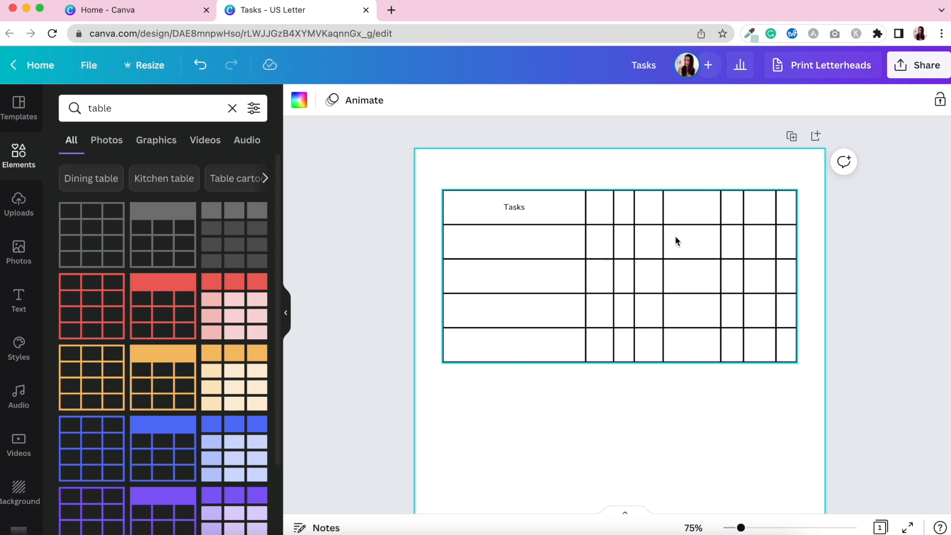
drag(664, 237, 697, 238)
mouse_move(614, 241)
mouse_down()
mouse_move(633, 242)
mouse_move(604, 242)
mouse_up()
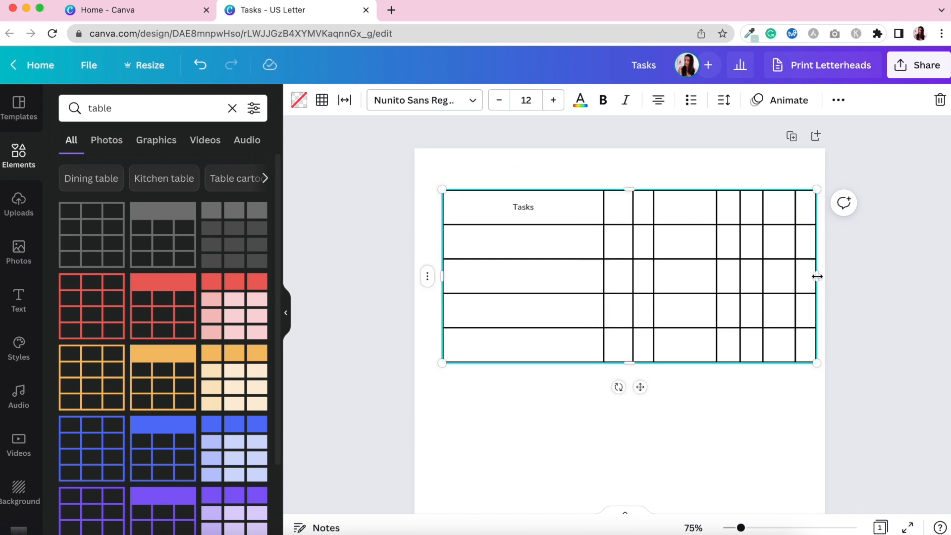
drag(798, 276, 786, 276)
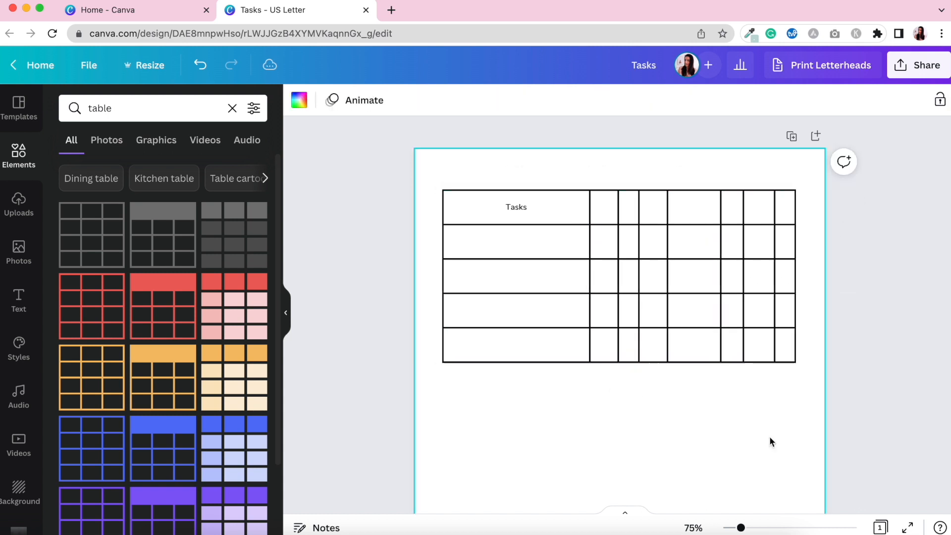
- Size the seven columns beside the Tasks column equally
click(603, 207)
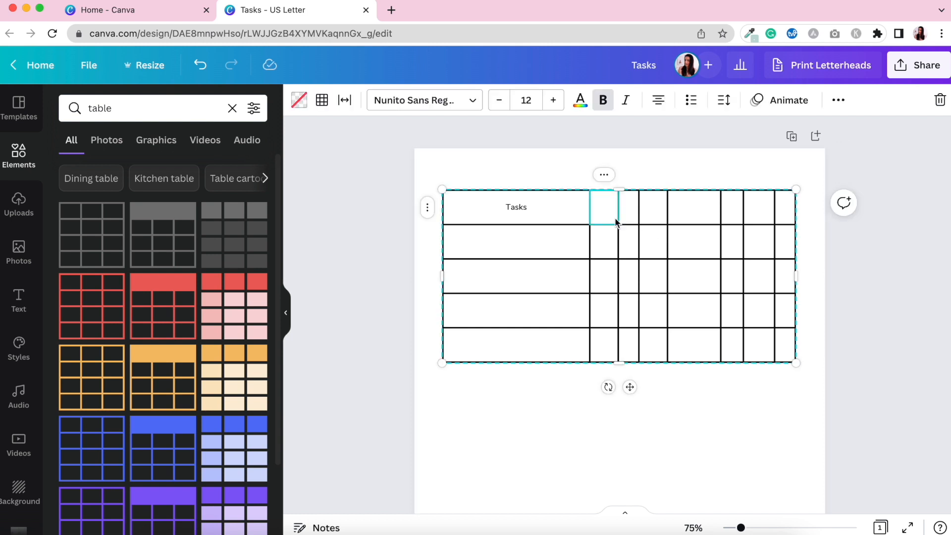
shift+click(787, 346)
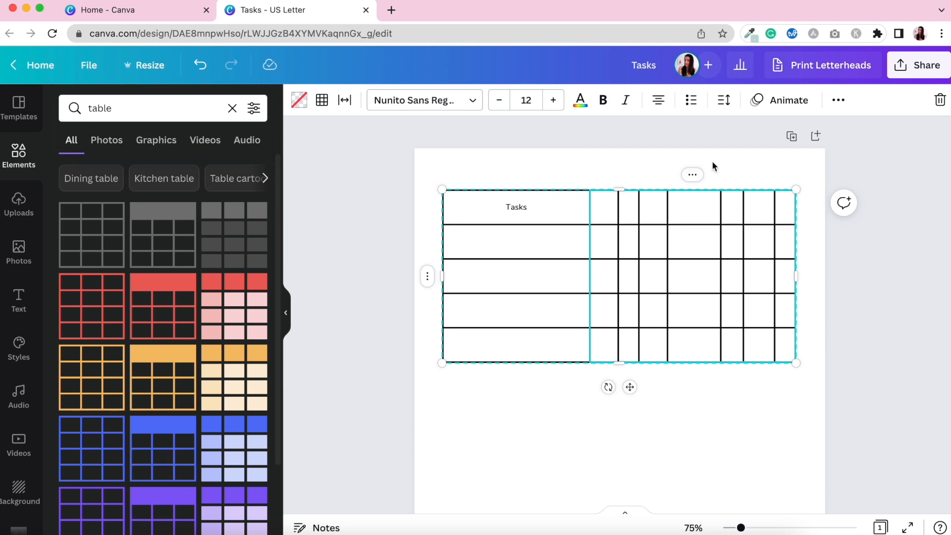
click(694, 176)
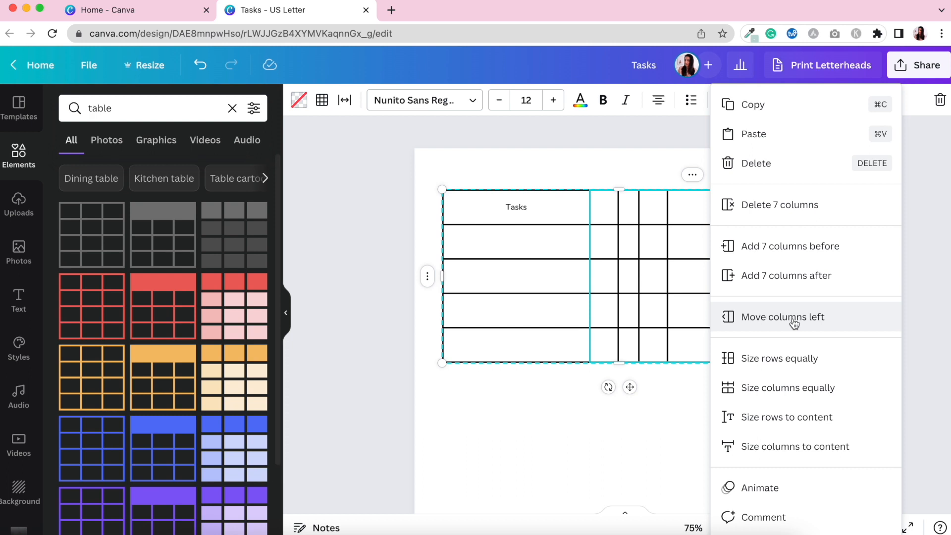
click(795, 391)
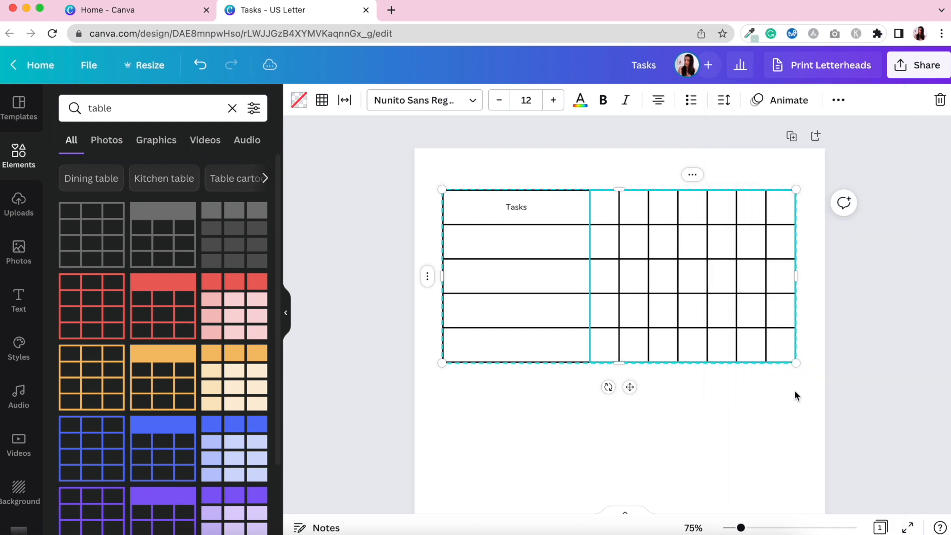
click(703, 439)
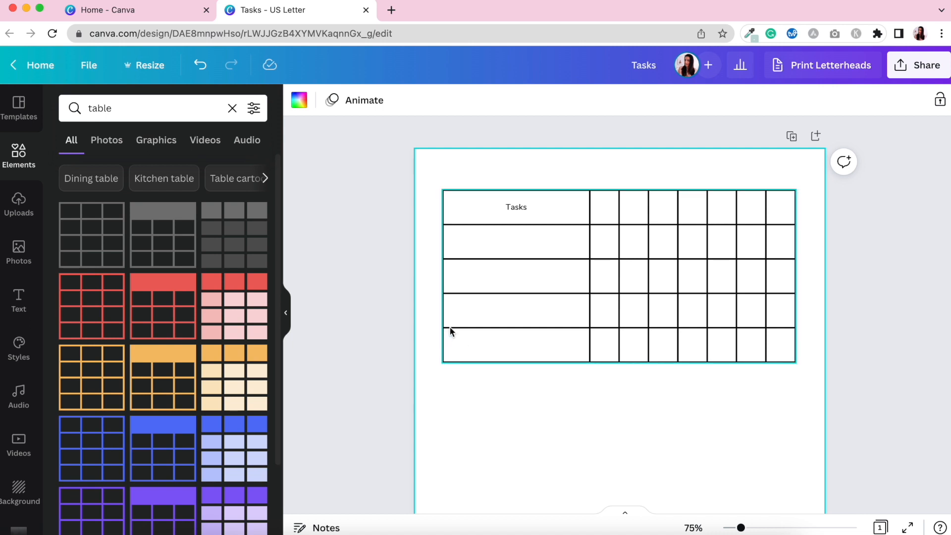
- Add four rows to the table, making nine rows in total
scroll(455, 353, up, 5)
click(455, 353)
scroll(455, 353, left, 2)
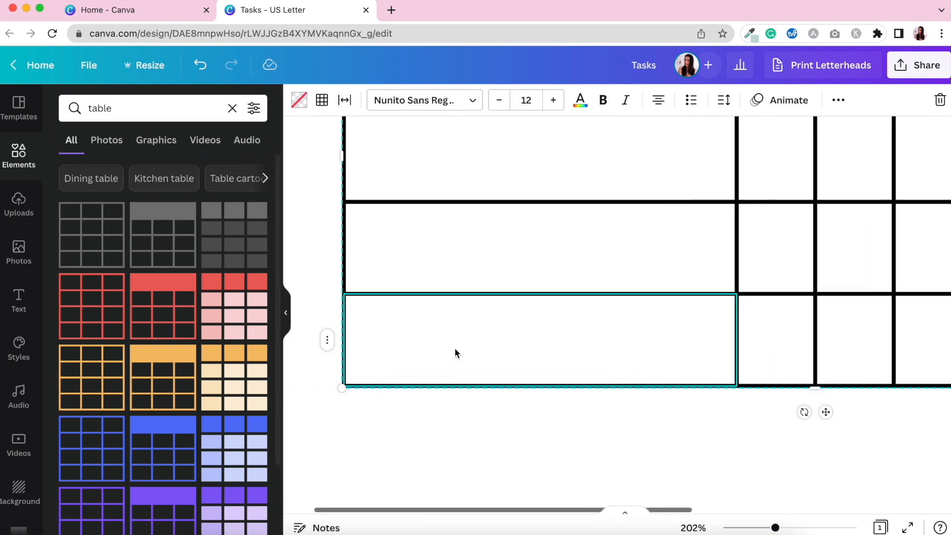
click(327, 294)
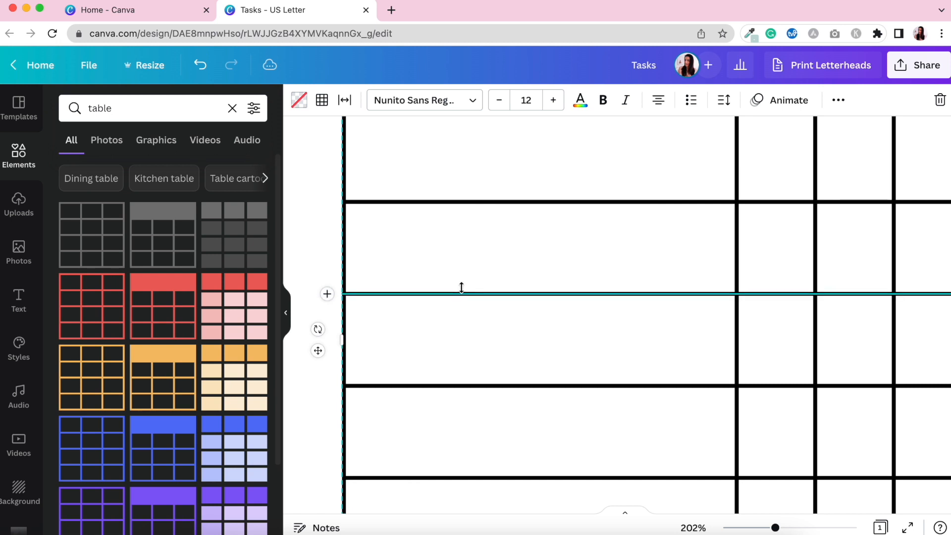
scroll(461, 287, down, 5)
scroll(462, 288, down, 4)
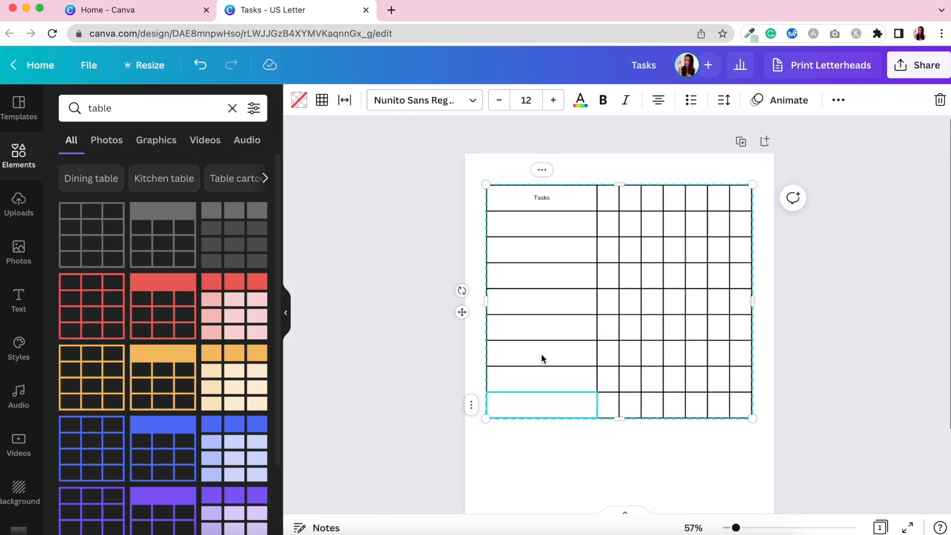
- Reduce the table's height to 5.2 while keeping its width at 7.3
scroll(546, 356, down, 3)
scroll(545, 357, up, 3)
drag(618, 399, 619, 398)
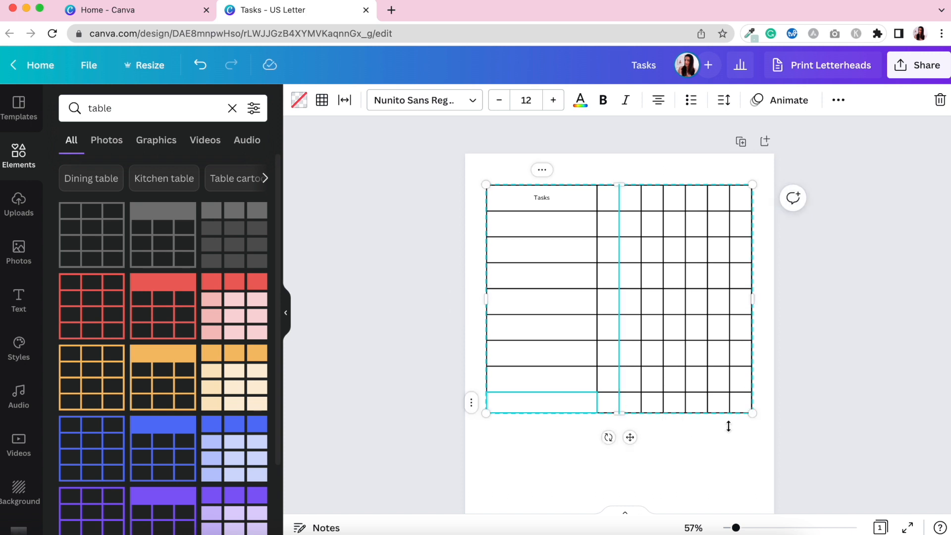
drag(752, 414, 758, 359)
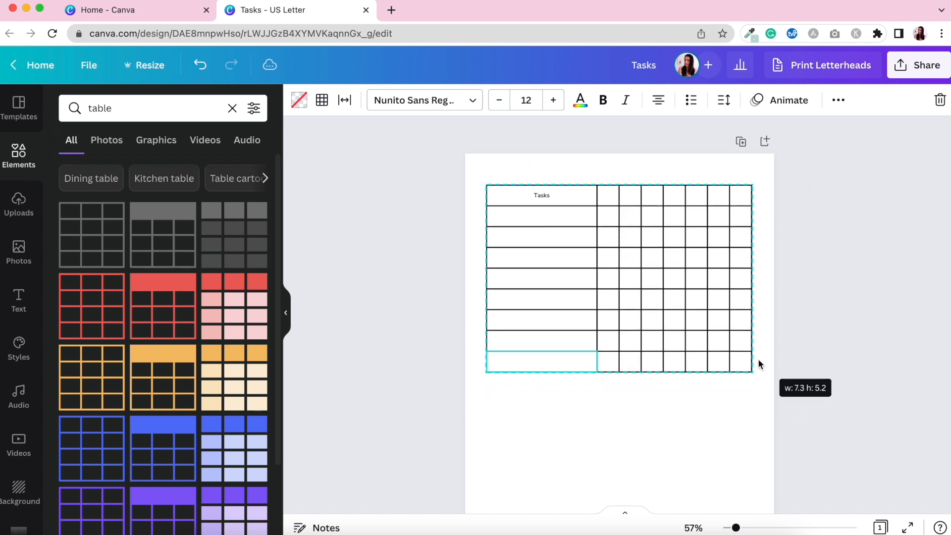
click(681, 416)
scroll(680, 415, down, 2)
scroll(681, 415, up, 2)
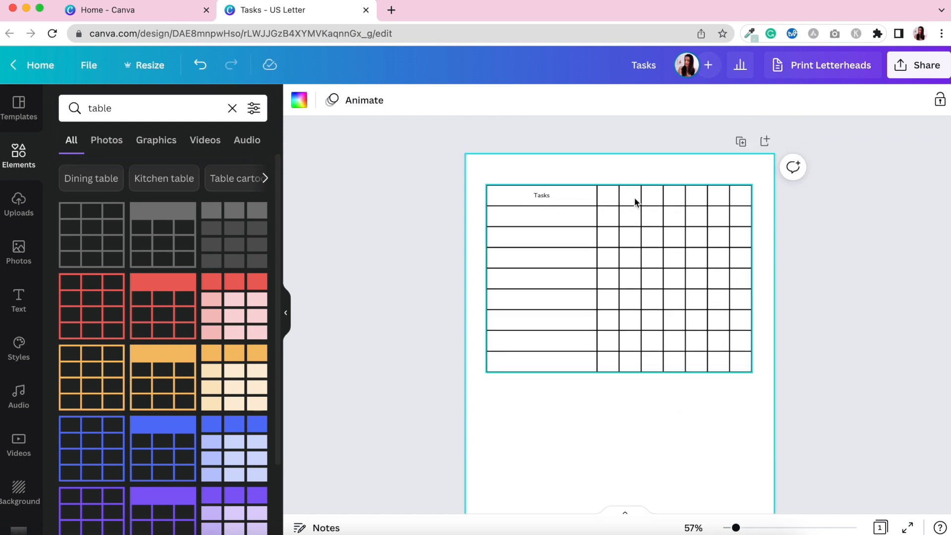
- Fill the header cells of the seven narrow columns with the weekday initials M, T, W, T, F, S, S
click(613, 197)
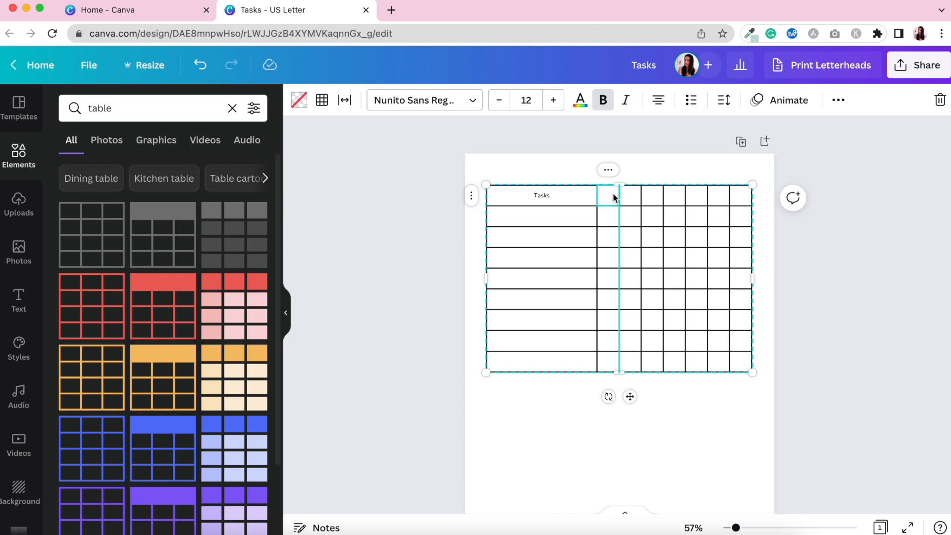
text(M)
key(Tab)
text(T)
key(Tab)
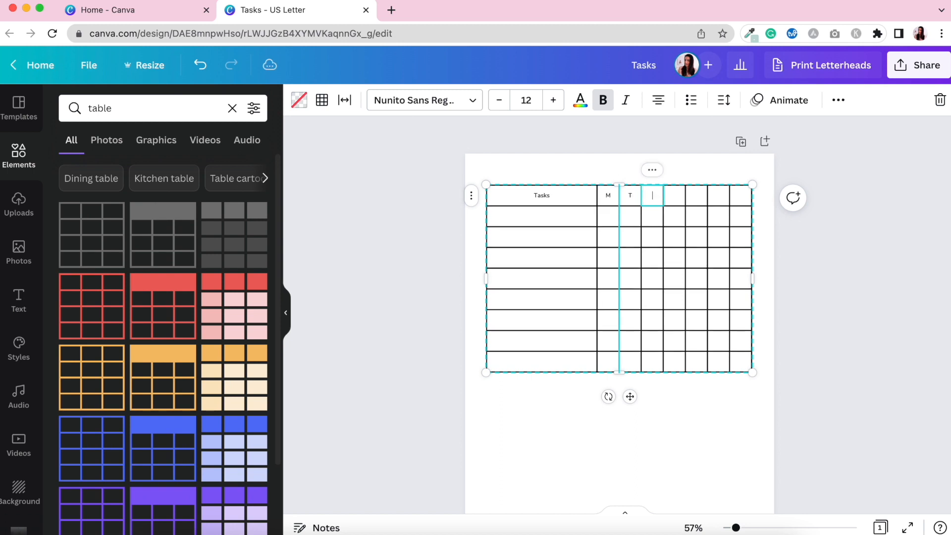
text(W)
key(Tab)
text(T)
key(Tab)
text(F)
key(Tab)
text(S)
key(Tab)
text(S)
click(740, 434)
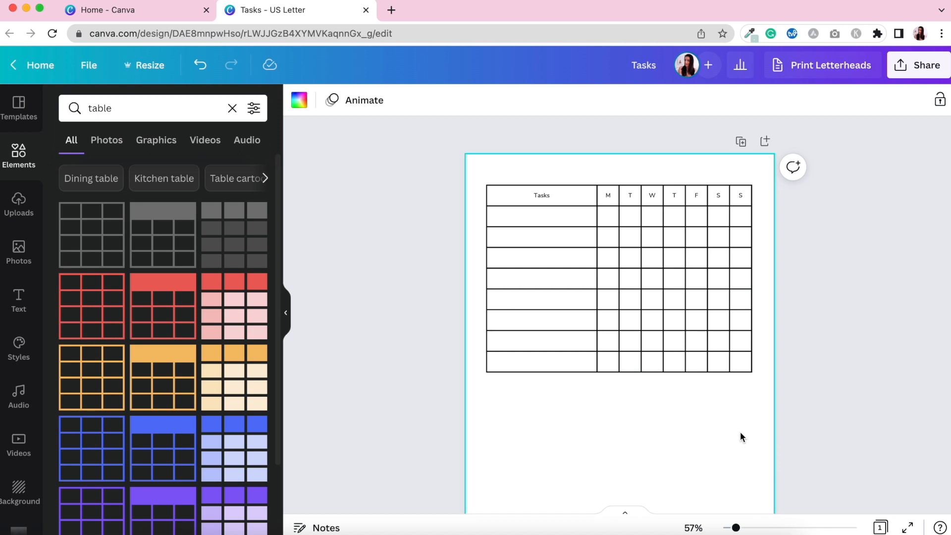
- Left-align the "Tasks" text in the table's first header cell
scroll(740, 432, down, 2)
scroll(554, 199, up, 2)
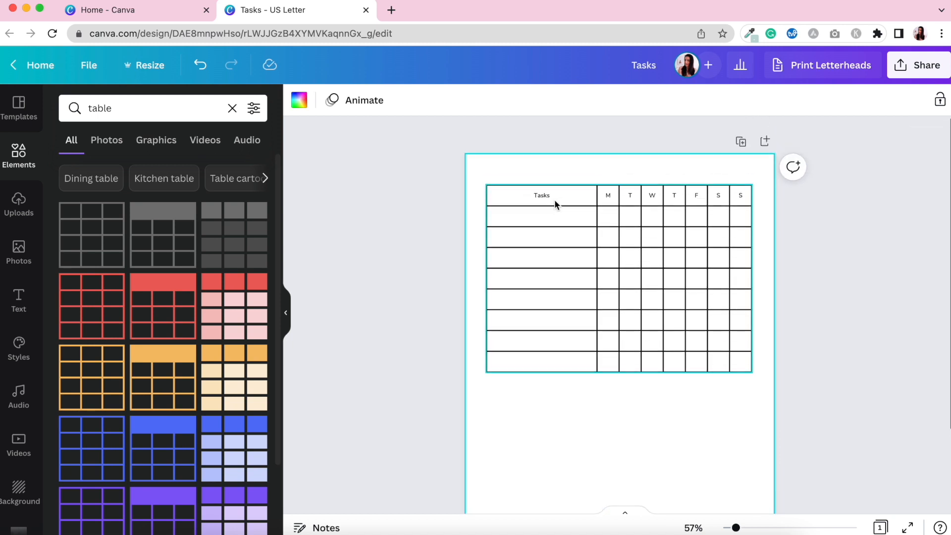
click(556, 195)
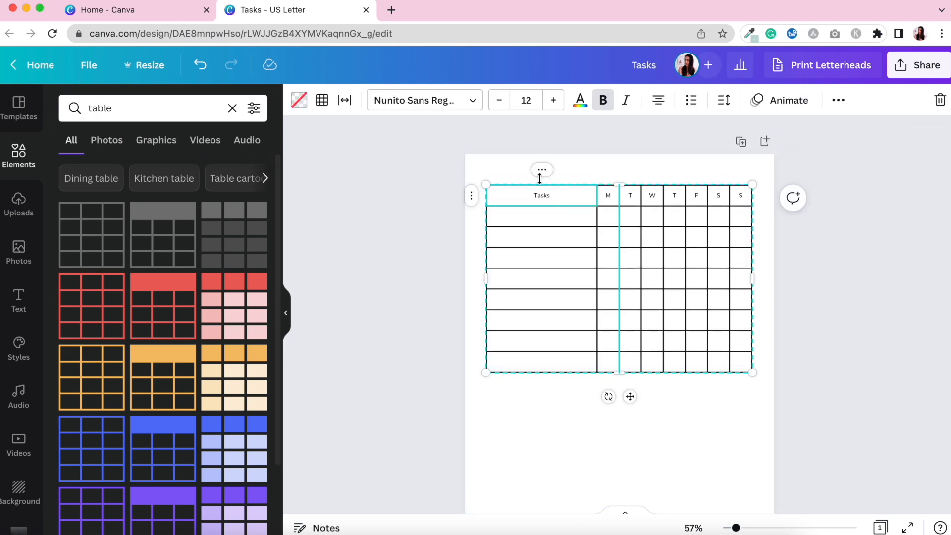
click(658, 104)
click(557, 420)
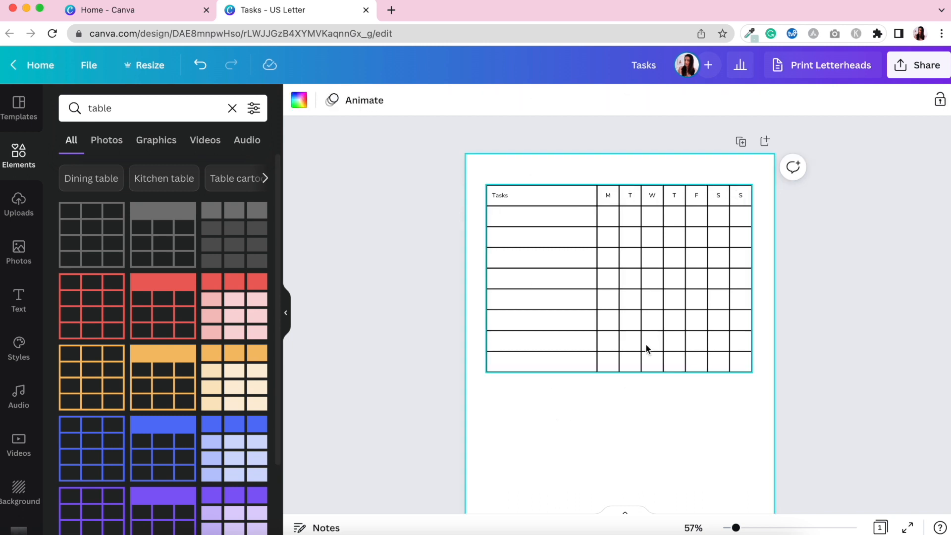
- Change the first header cell's text to "Daily Tasks"
scroll(646, 343, down, 1)
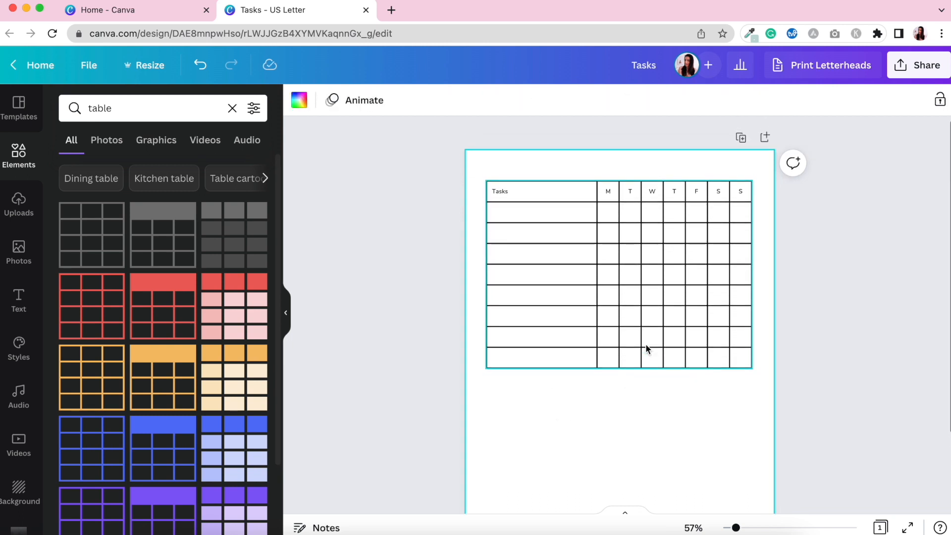
click(493, 197)
double_click(498, 192)
click(499, 191)
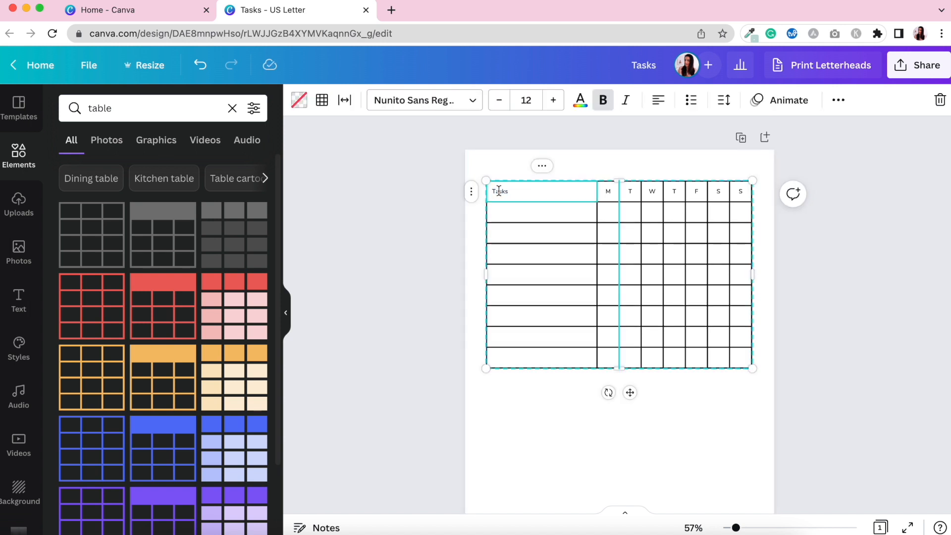
text(Daily)
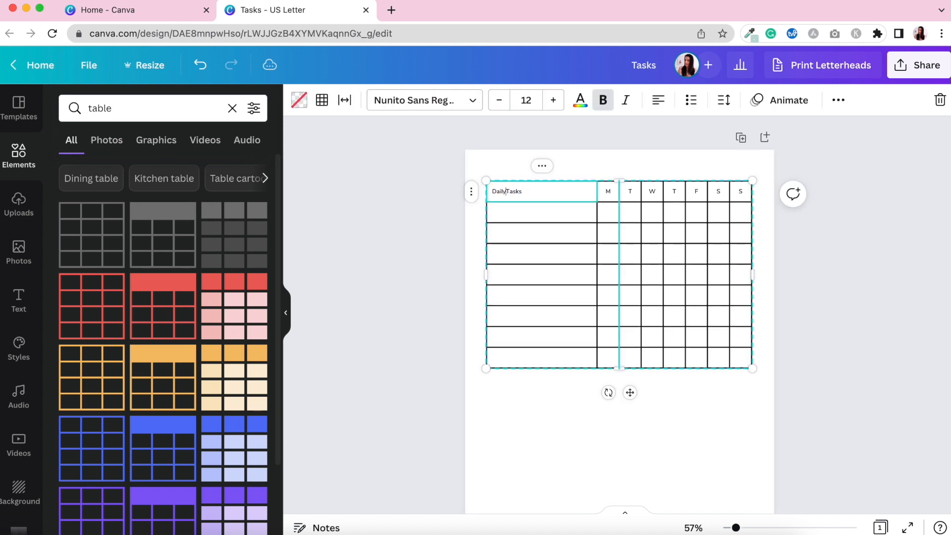
click(536, 409)
- Insert a second plain grid table and place it below the chart, aligned with the chart's left edge
scroll(536, 409, down, 2)
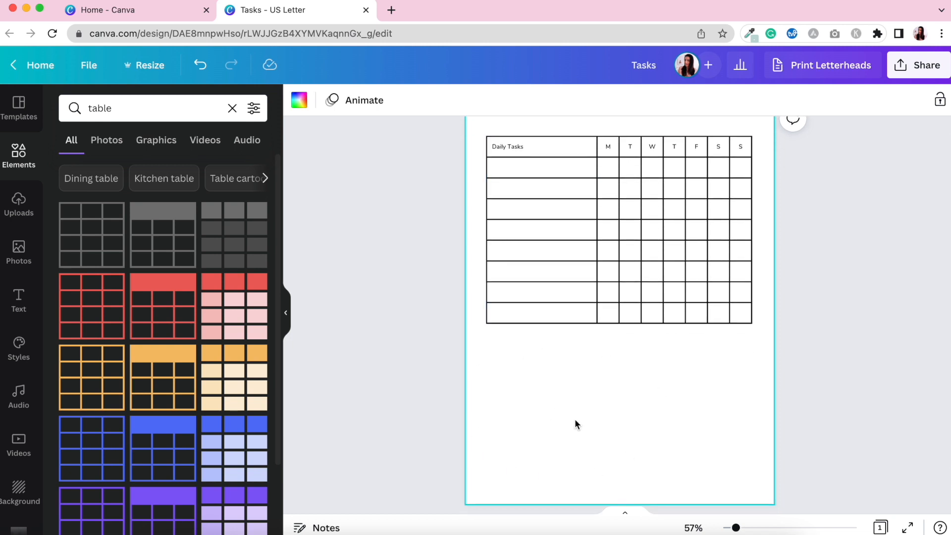
scroll(576, 423, up, 2)
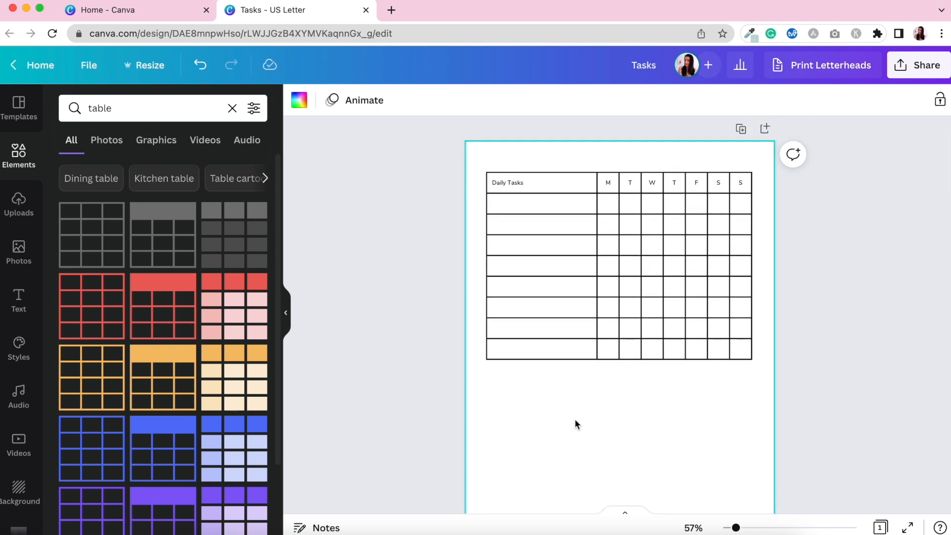
scroll(576, 422, down, 3)
scroll(575, 421, down, 2)
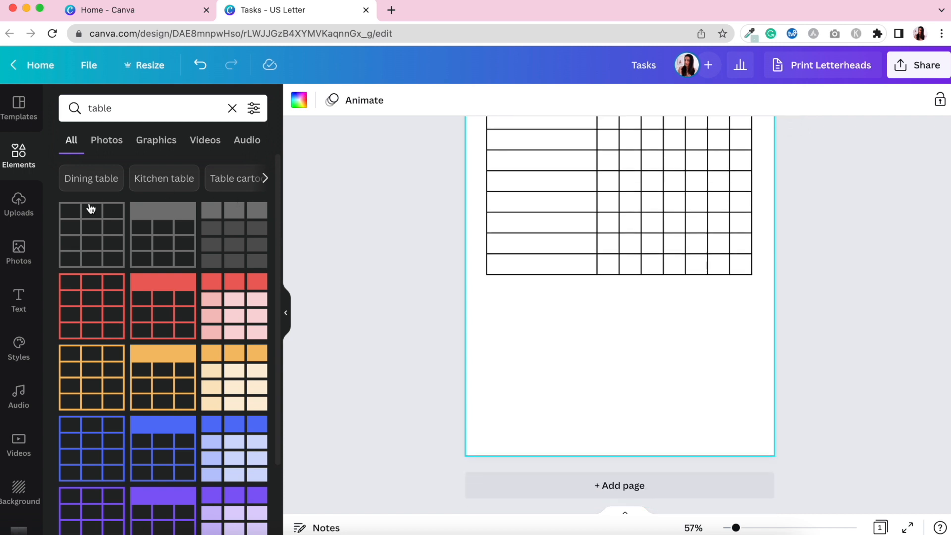
click(88, 230)
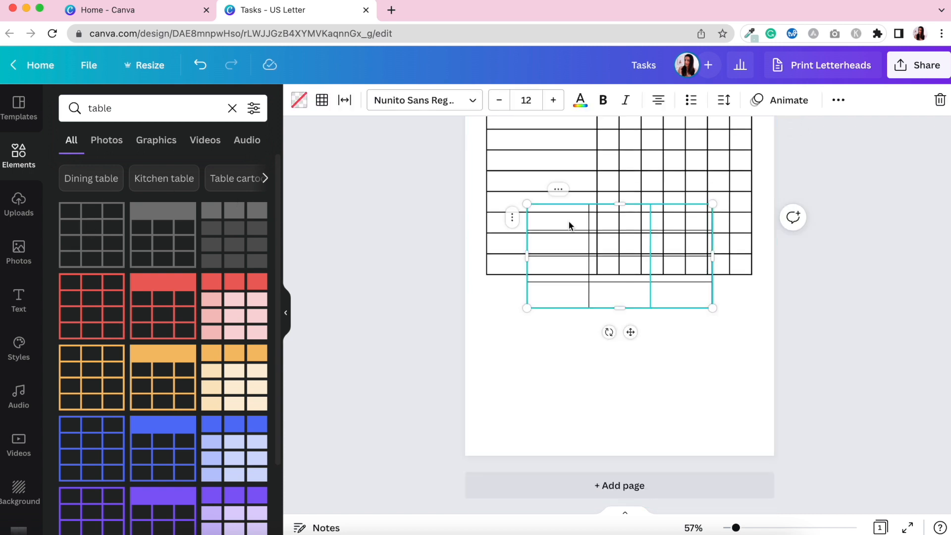
drag(631, 331, 590, 422)
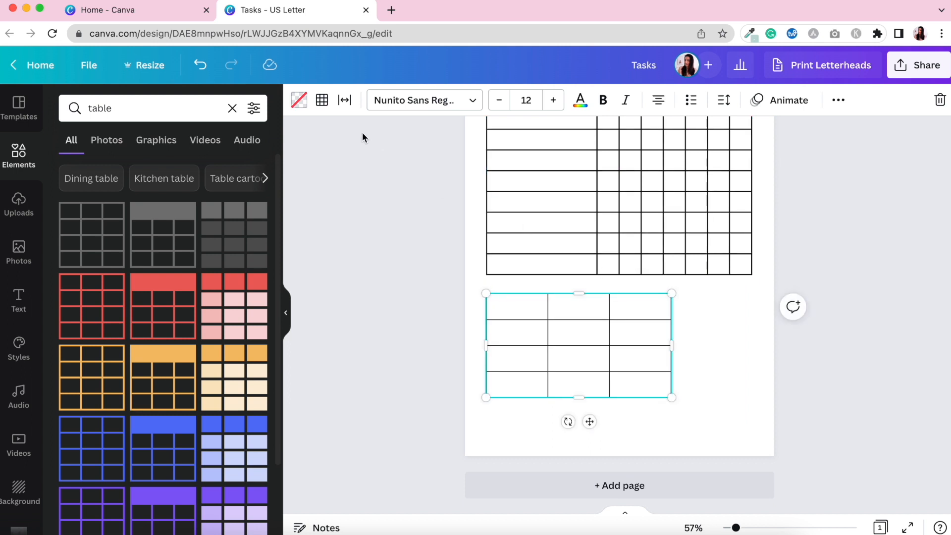
- Increase the border weight of the lower table to thicken its lines
click(322, 101)
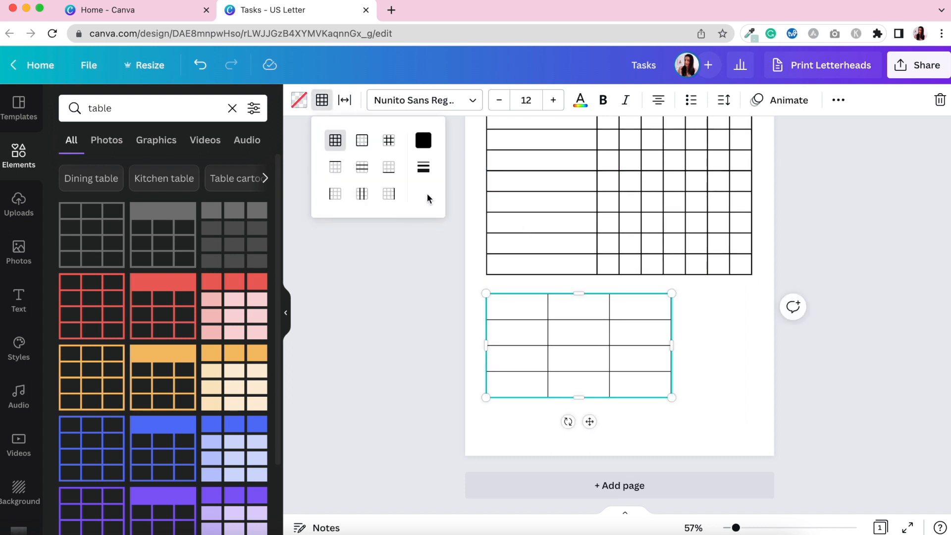
click(424, 172)
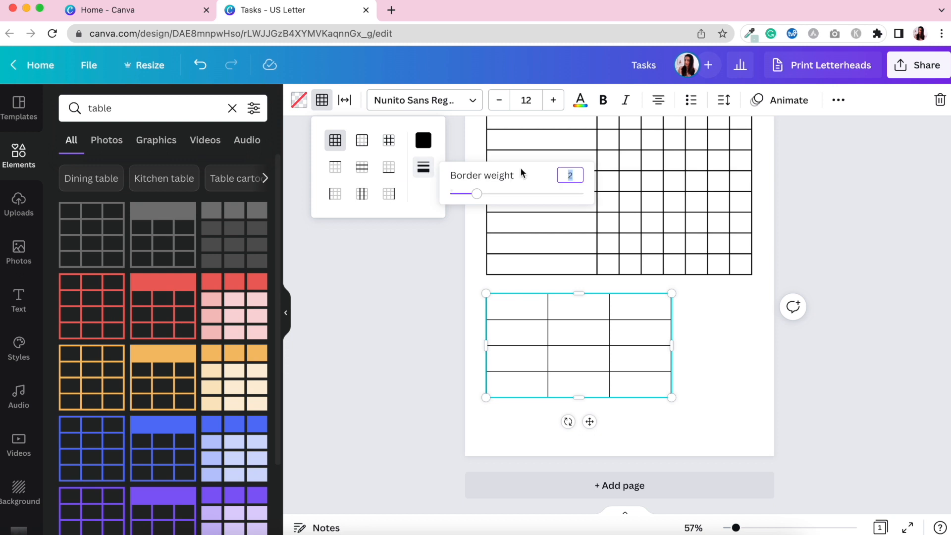
key(Return)
click(578, 285)
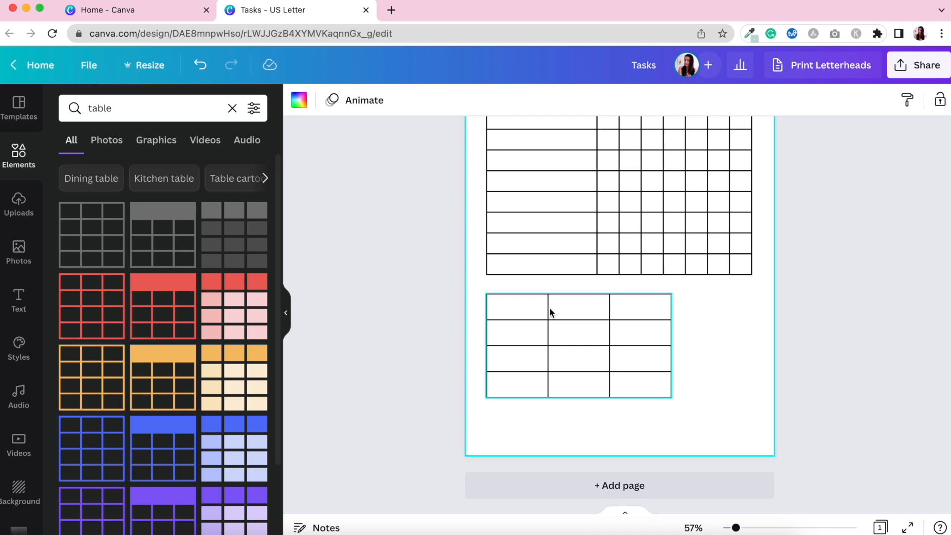
- Delete the third column of the lower table
click(631, 301)
click(642, 281)
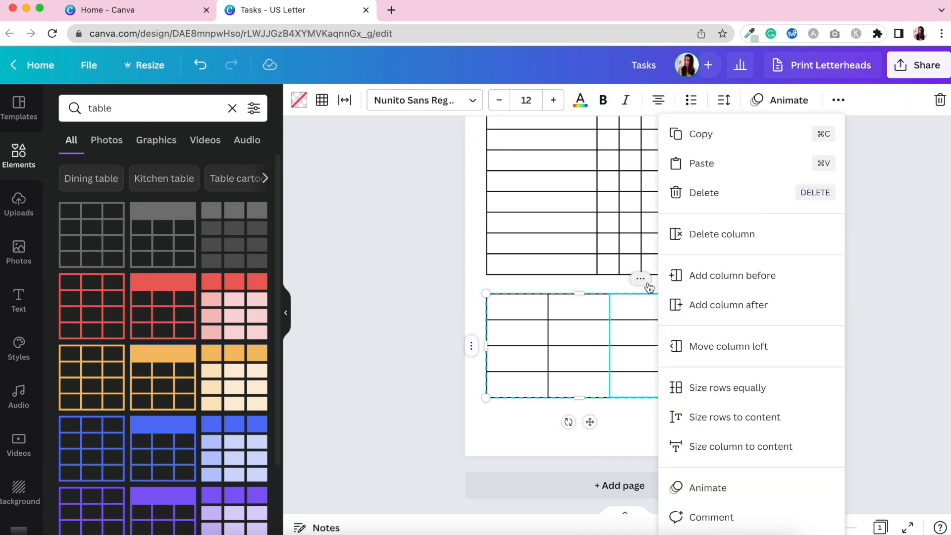
click(709, 341)
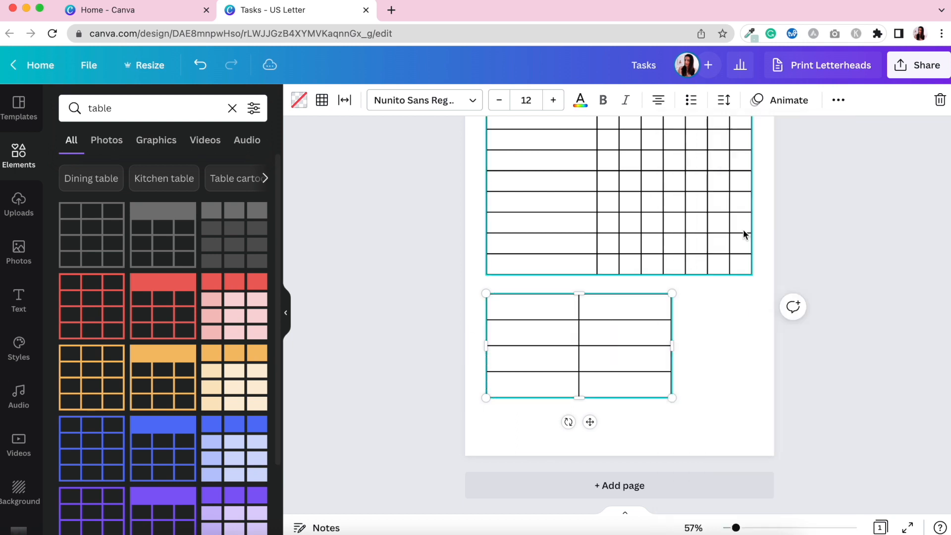
click(729, 378)
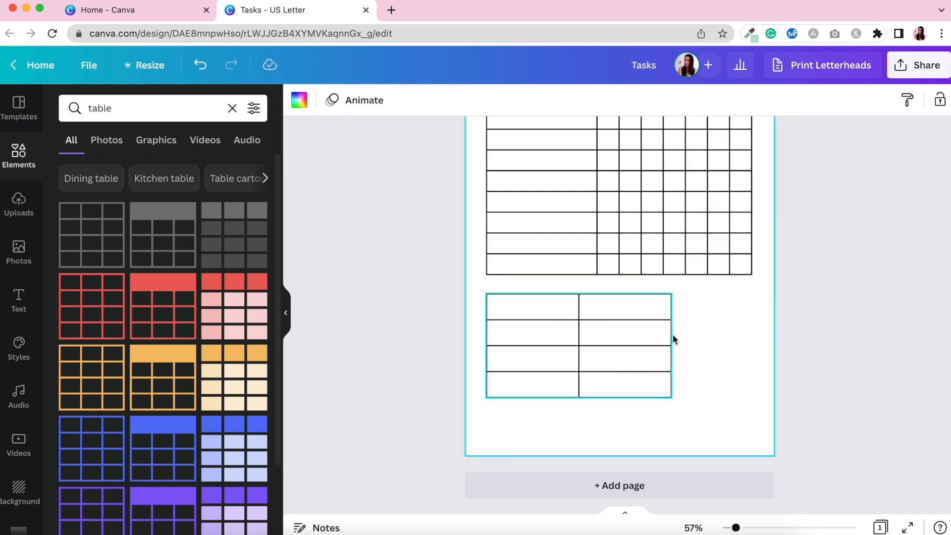
- Narrow the lower table's first column to about a third of the table's width
click(653, 315)
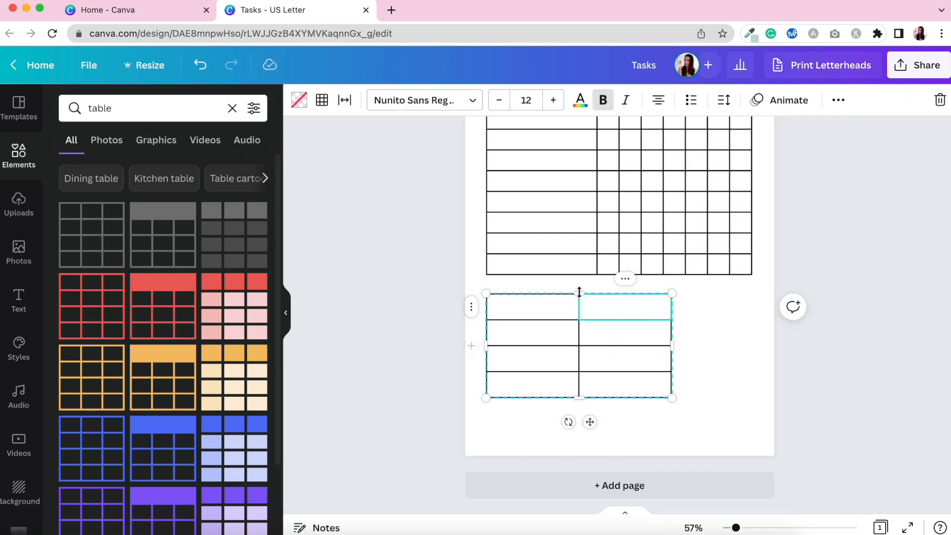
drag(579, 329, 551, 329)
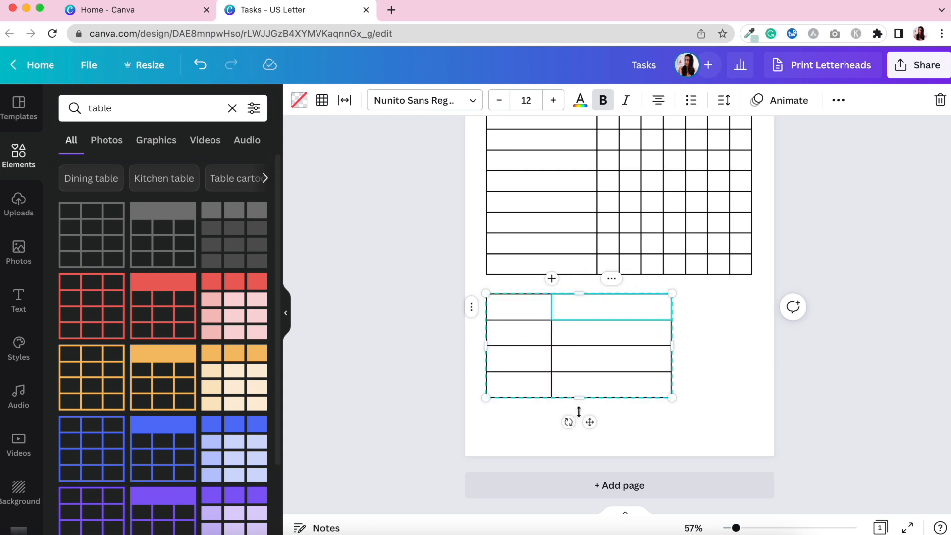
click(626, 423)
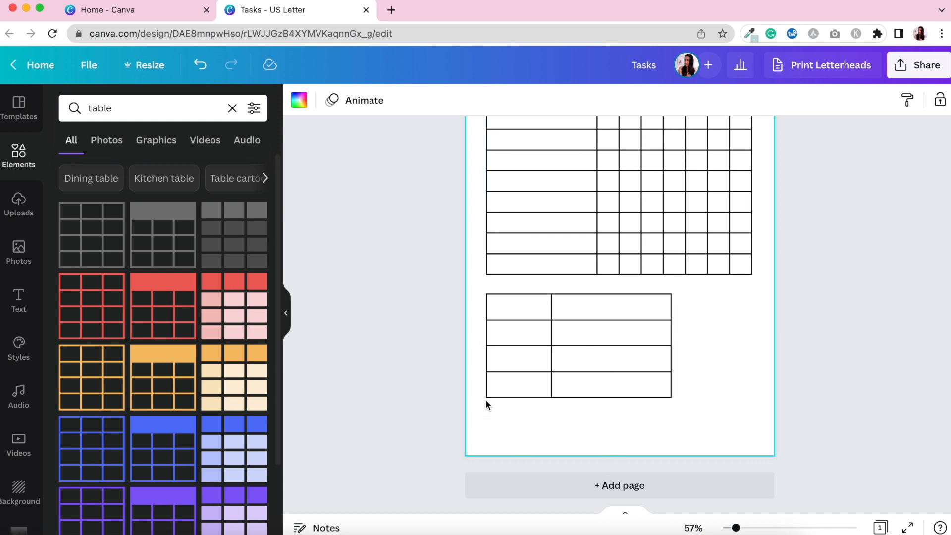
scroll(493, 375, up, 5)
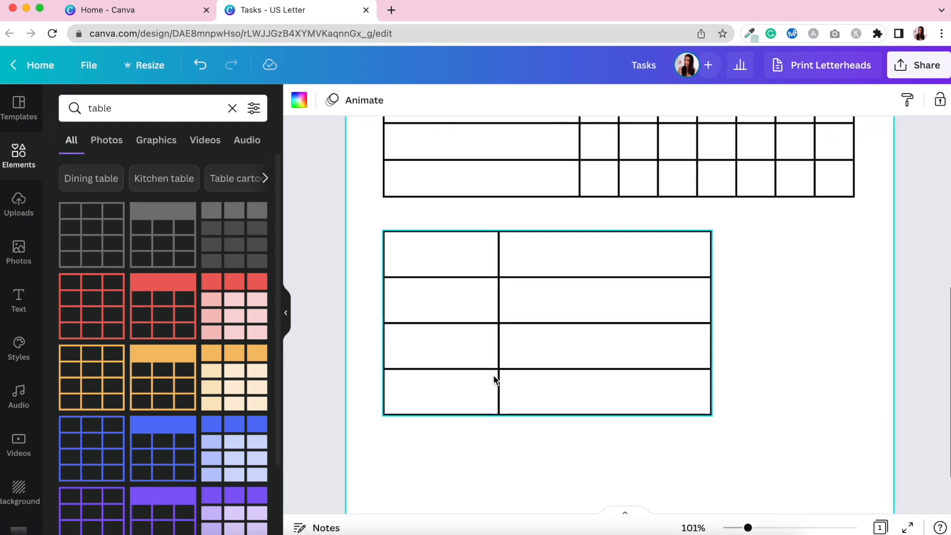
- Add three rows to the lower table so that it has seven rows
click(419, 368)
mouse_move(395, 371)
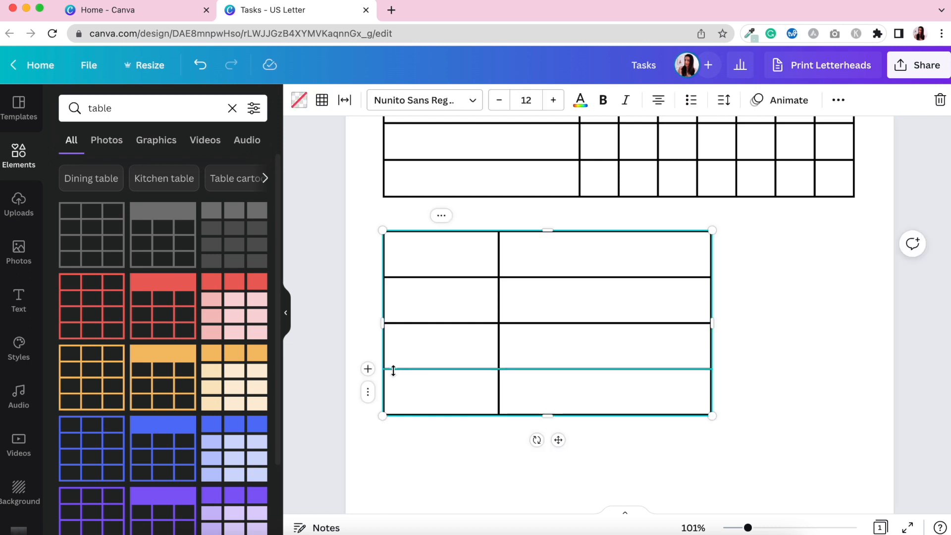
click(369, 369)
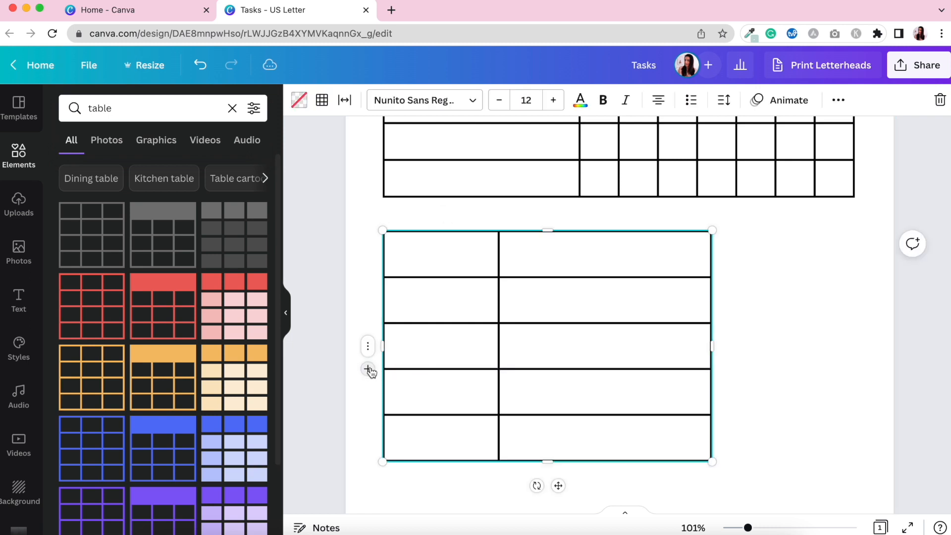
click(368, 369)
click(368, 369)
scroll(468, 383, down, 5)
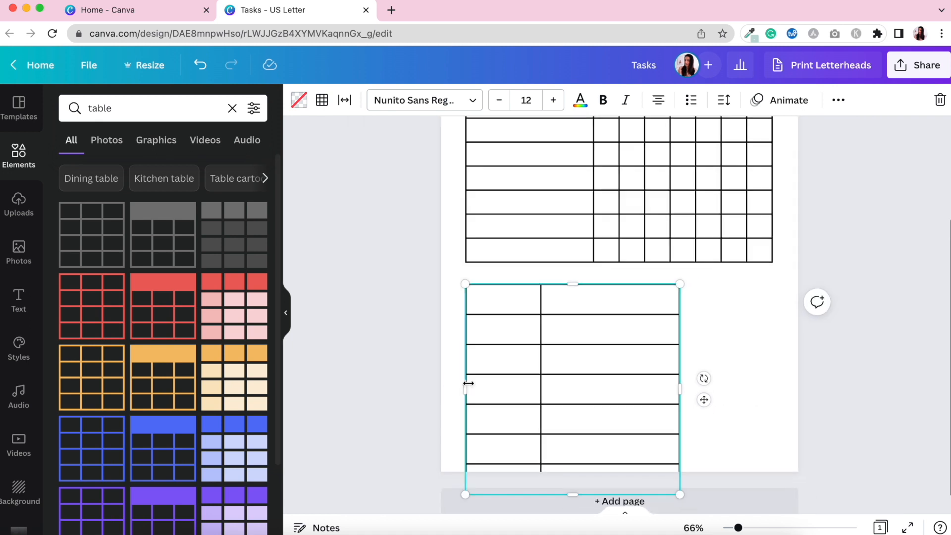
- Shrink the seven-row table's height and width to fit inside the page, and slightly narrow its first column
drag(673, 478, 674, 442)
drag(670, 370, 652, 370)
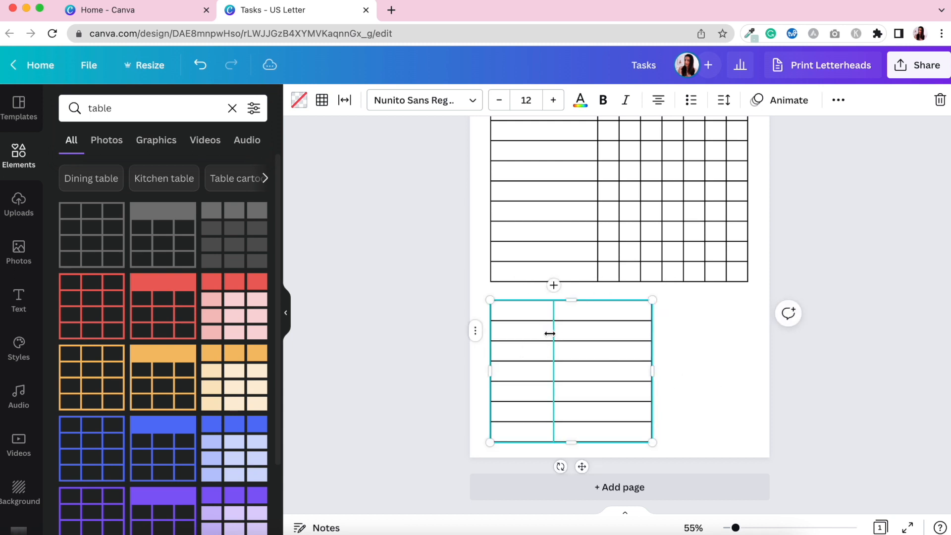
drag(549, 333, 544, 334)
click(686, 336)
- Fill the lower table's first column with the weekday names from Monday to Sunday, one per row
scroll(633, 336, up, 3)
scroll(633, 338, down, 2)
click(518, 342)
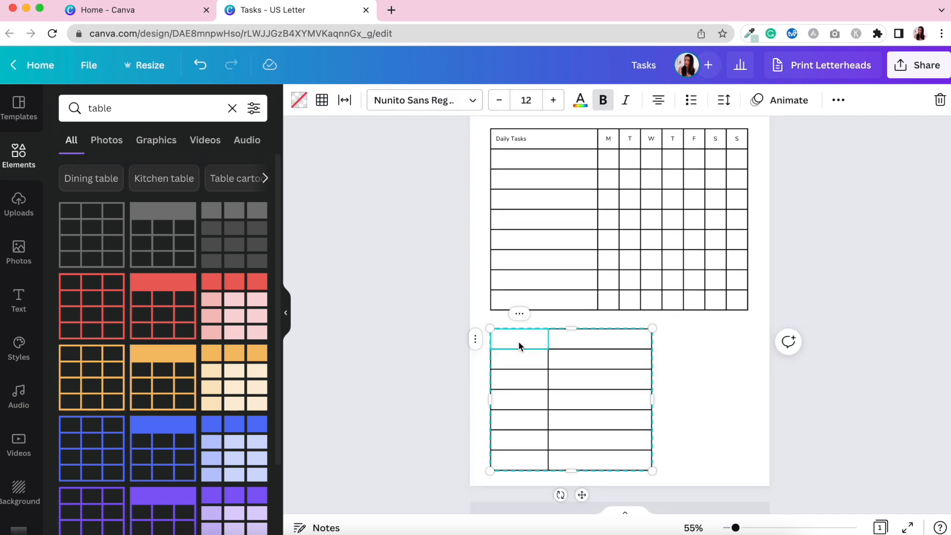
text(Mon)
key(Down)
text(Tuesday)
key(Down)
text(Wednesday)
key(Down)
text(Thursday)
key(Down)
text(Friday)
click(712, 346)
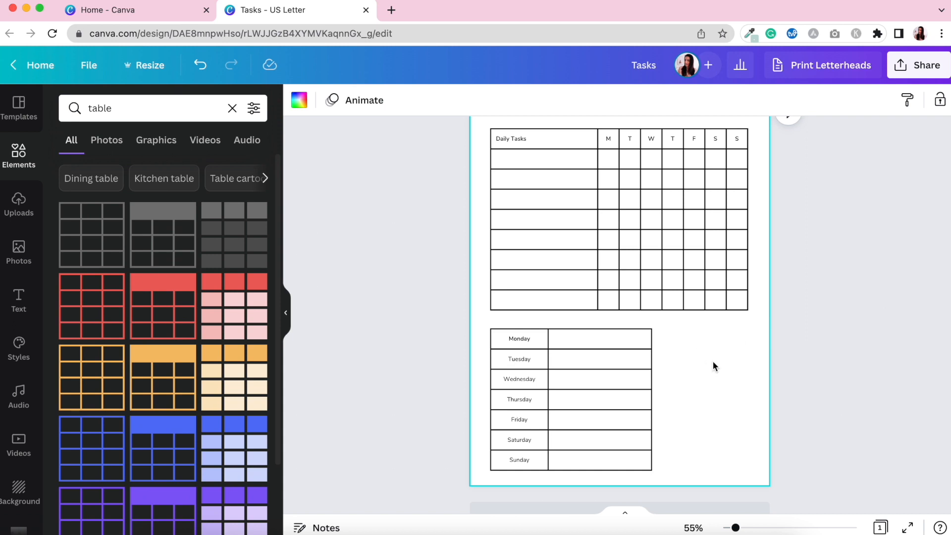
- Insert a third plain grid table to the right of the weekday table and set its border weight to 3
click(104, 228)
drag(630, 366, 753, 454)
click(322, 99)
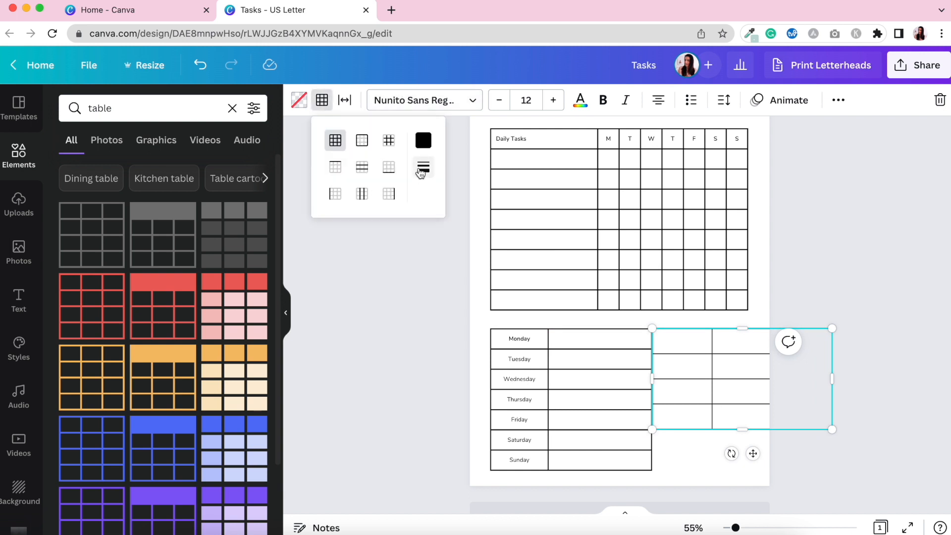
click(421, 168)
click(566, 174)
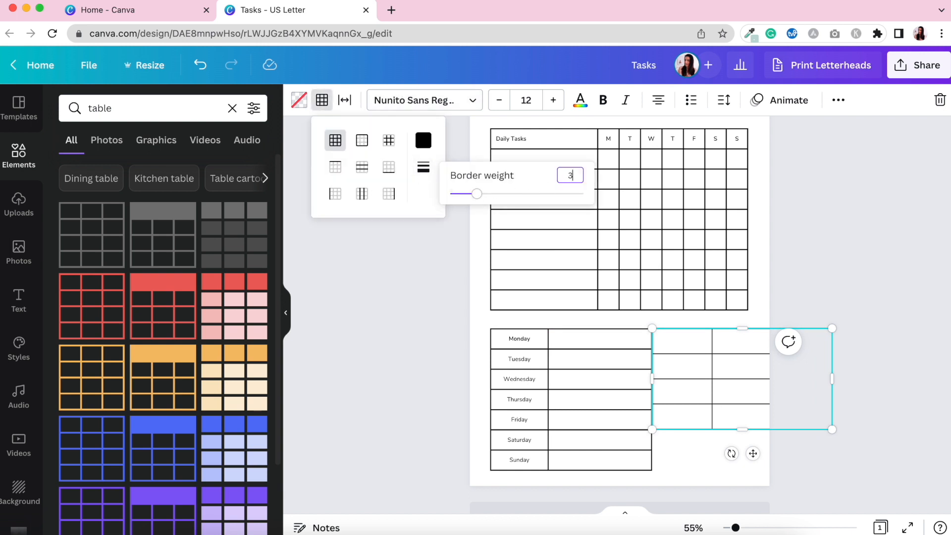
text(3)
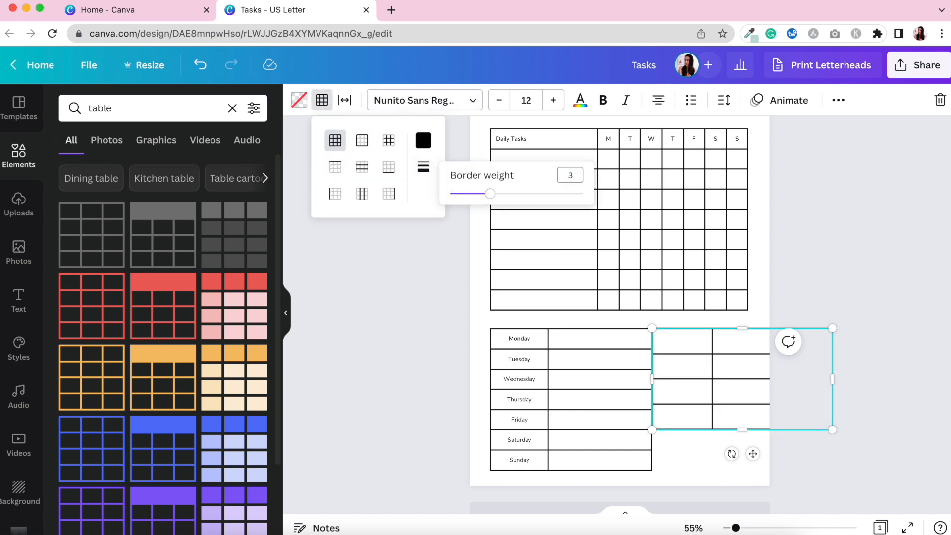
click(695, 463)
- Delete two columns of the new table beside the weekday table, leaving a single column
click(724, 331)
mouse_move(723, 331)
mouse_down()
mouse_move(735, 350)
mouse_move(722, 343)
mouse_up()
click(742, 328)
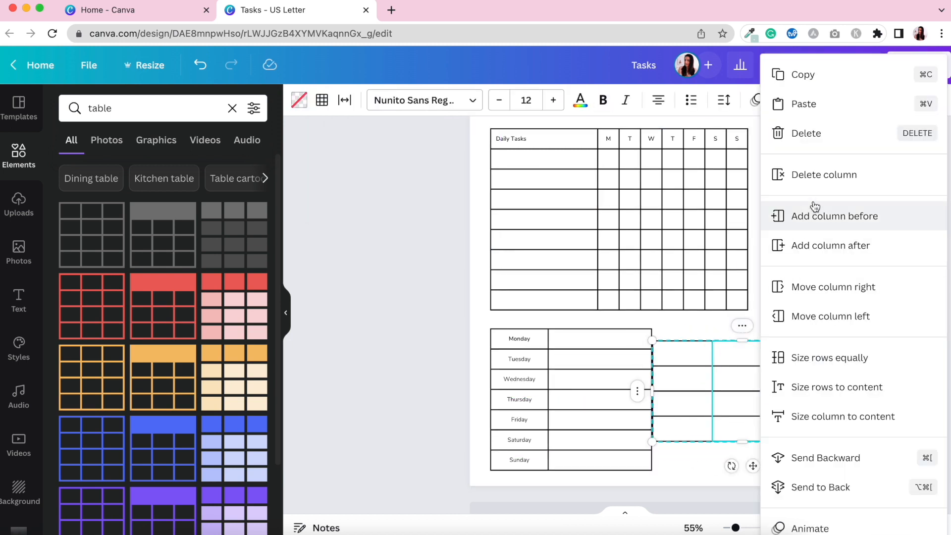
click(832, 173)
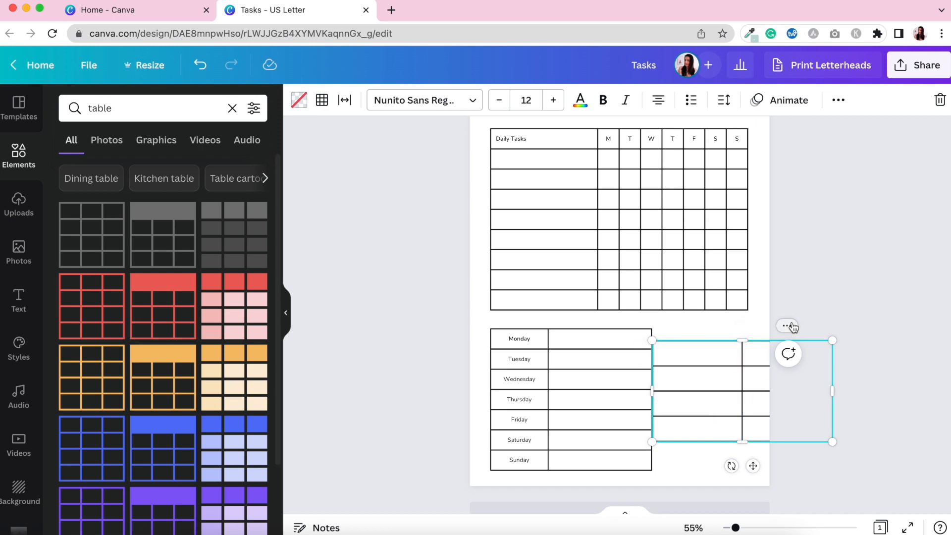
click(790, 326)
click(713, 174)
- Resize the single-column table to leave a small gap beside the weekday table, matching its top edge and the chart's right edge
drag(652, 391, 658, 391)
drag(833, 391, 749, 390)
drag(702, 338, 701, 329)
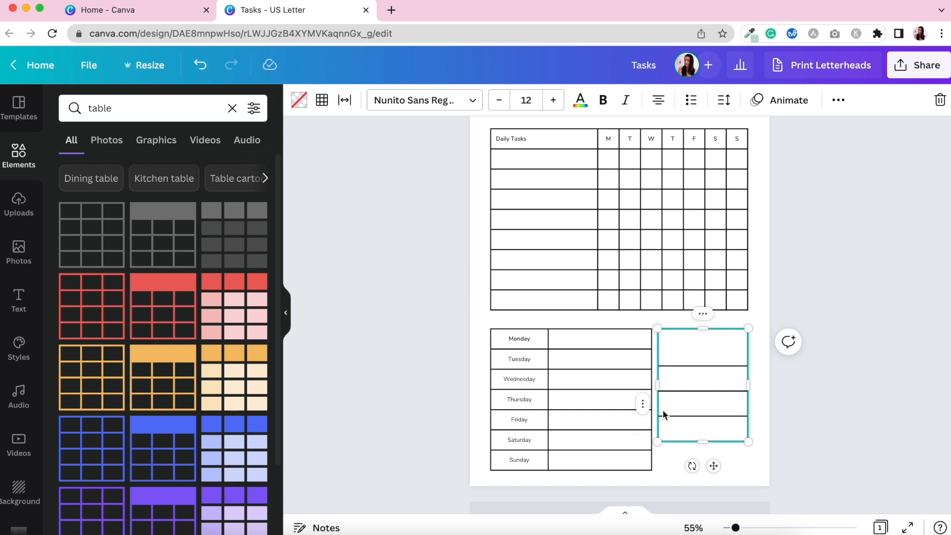
- Delete two rows of the single-column table and stretch its last row down to the weekday table's bottom edge
click(643, 404)
click(711, 179)
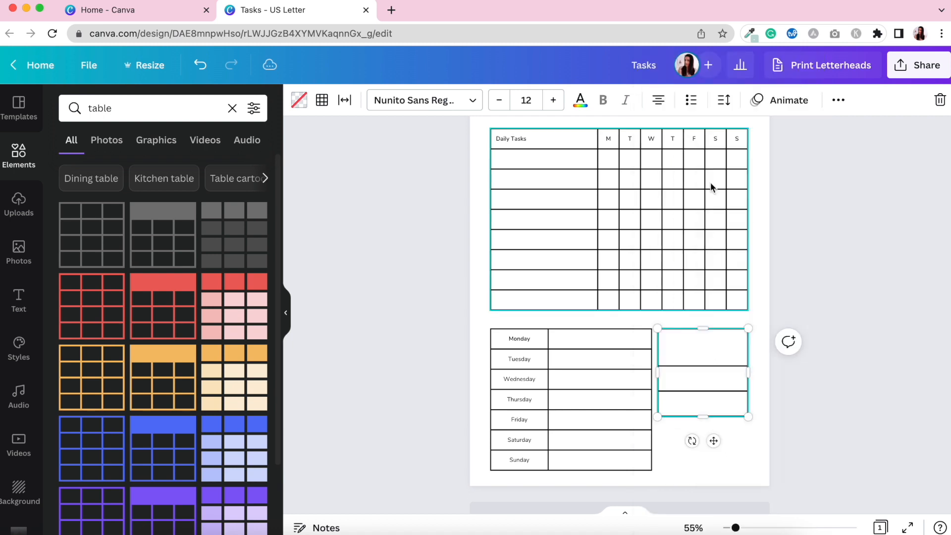
click(645, 404)
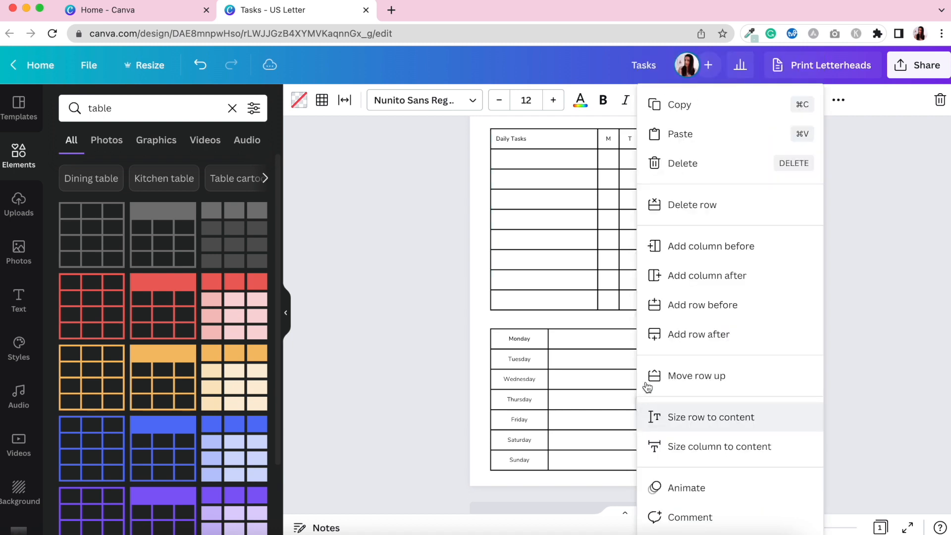
click(676, 212)
drag(707, 395, 707, 476)
- Shrink the single-column table's top row to match the Monday row's height and label it "Notes"
scroll(699, 375, up, 5)
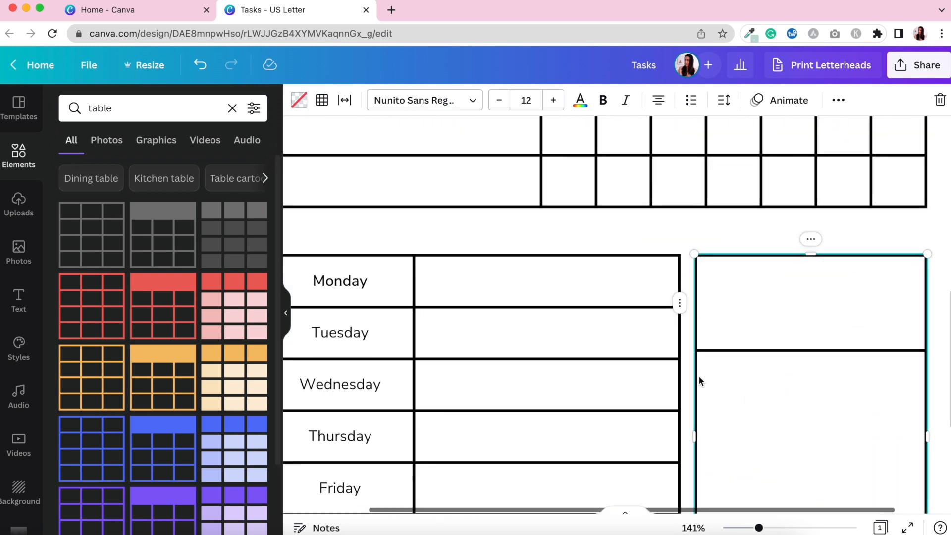
drag(796, 349, 795, 306)
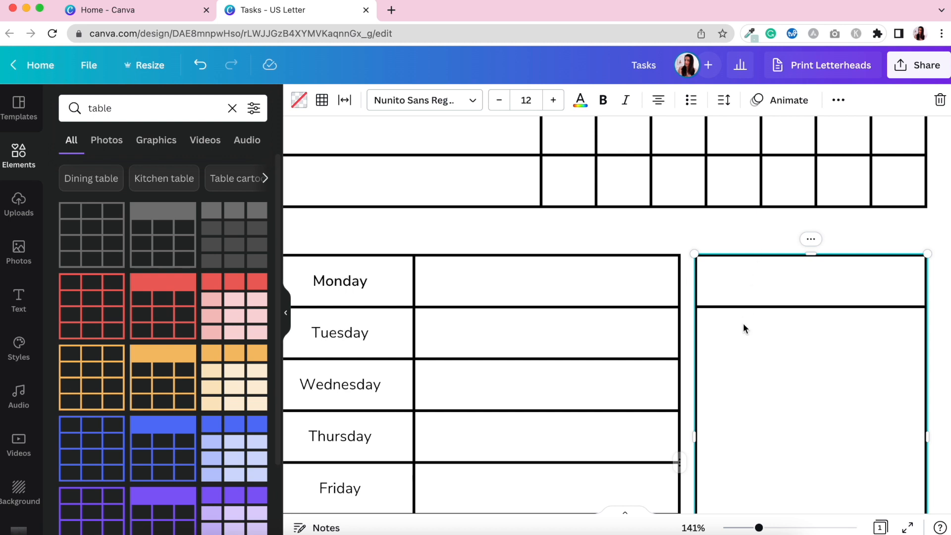
scroll(758, 312, down, 5)
click(810, 322)
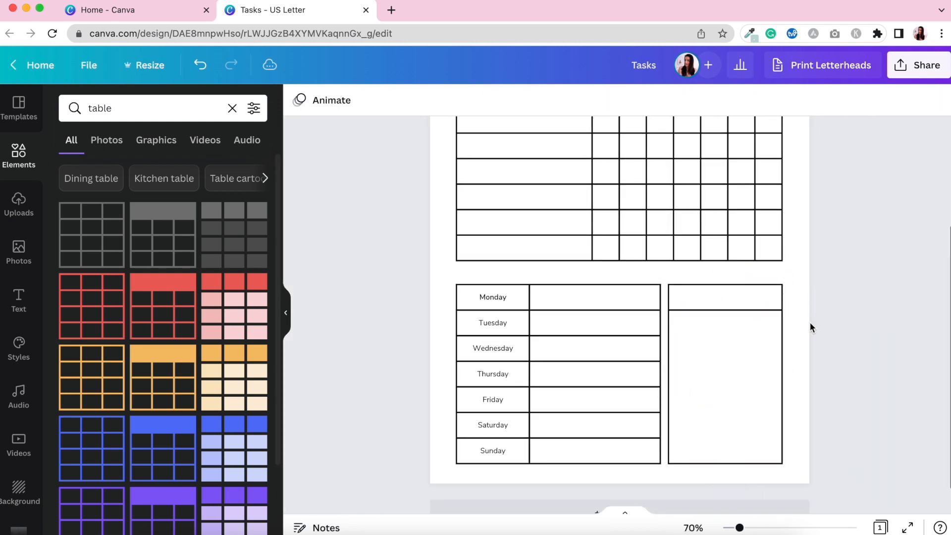
click(714, 305)
click(713, 302)
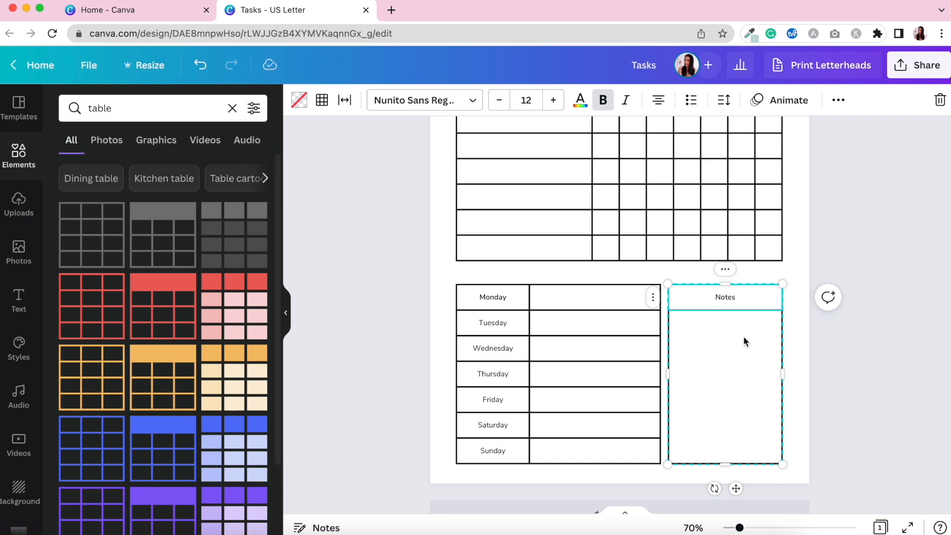
- Left-align the text in the weekday table and narrow the column holding the weekday names
drag(412, 287, 515, 471)
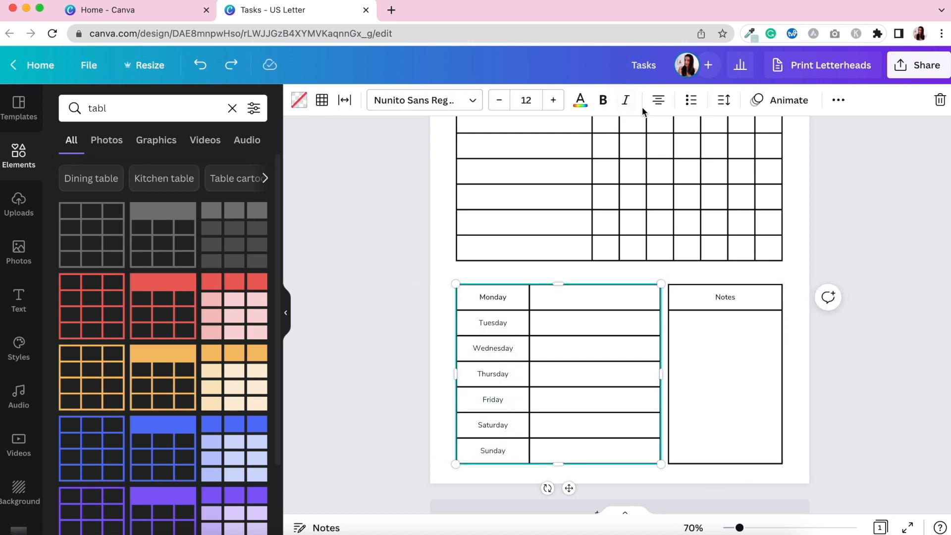
click(659, 100)
click(385, 385)
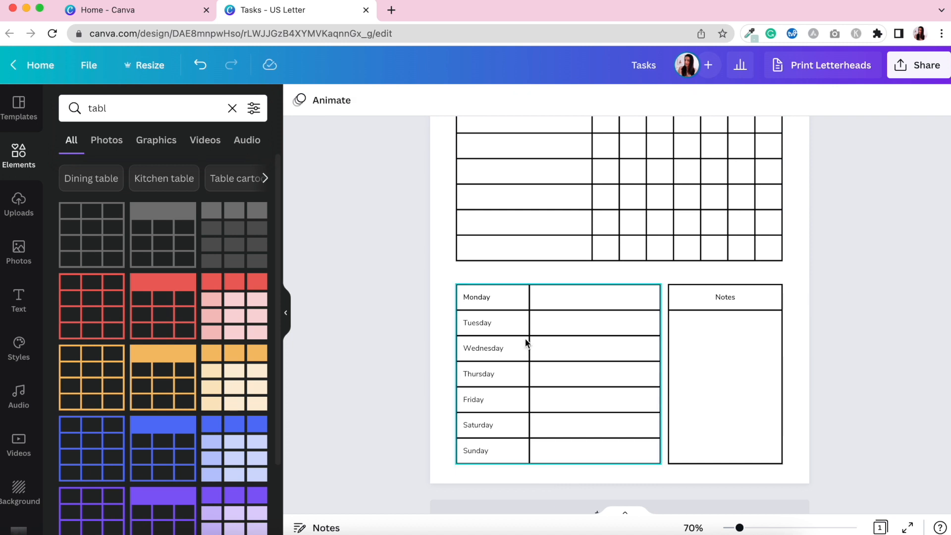
click(531, 322)
drag(530, 295, 516, 295)
click(412, 309)
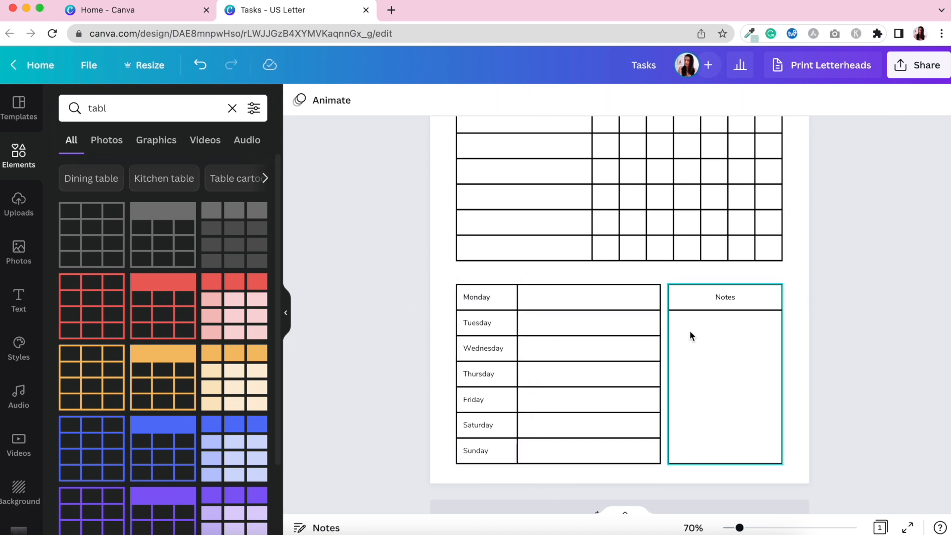
scroll(689, 331, up, 3)
scroll(690, 331, up, 2)
scroll(690, 331, down, 5)
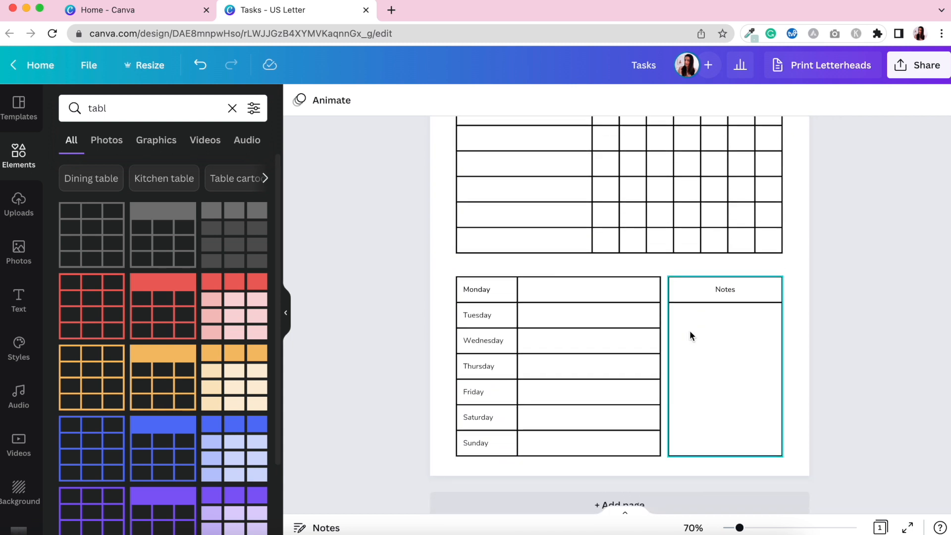
scroll(690, 331, up, 3)
scroll(690, 331, down, 1)
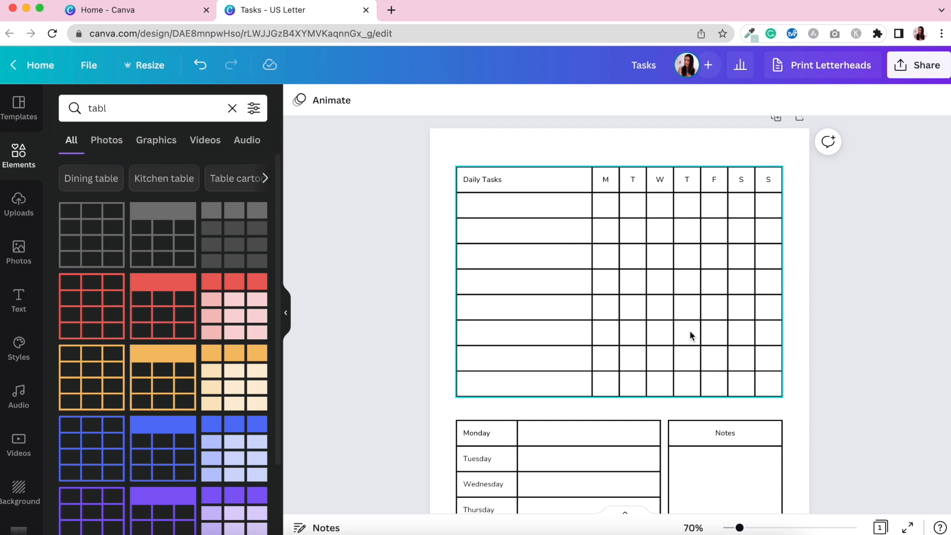
- Add a heading above the Daily Tasks chart with the text "My Daily Chores"
scroll(824, 284, up, 1)
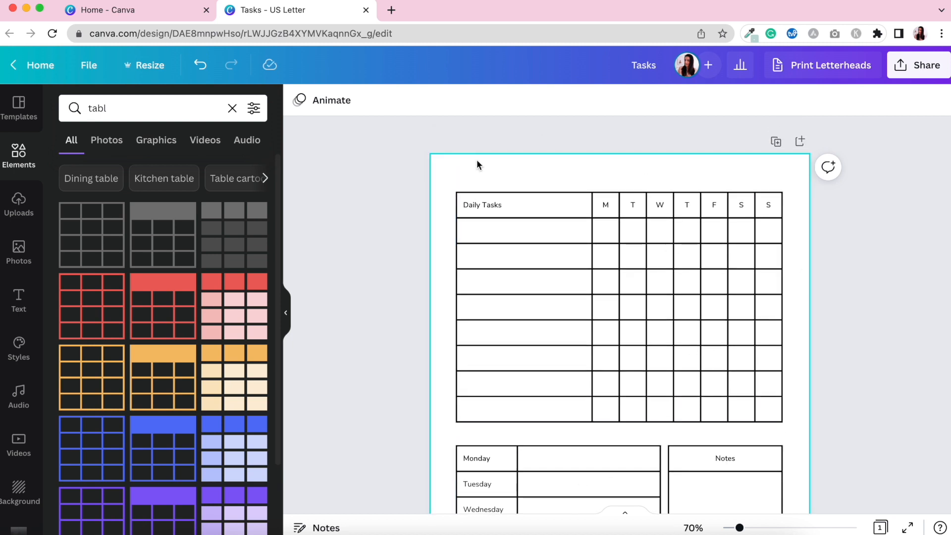
click(13, 310)
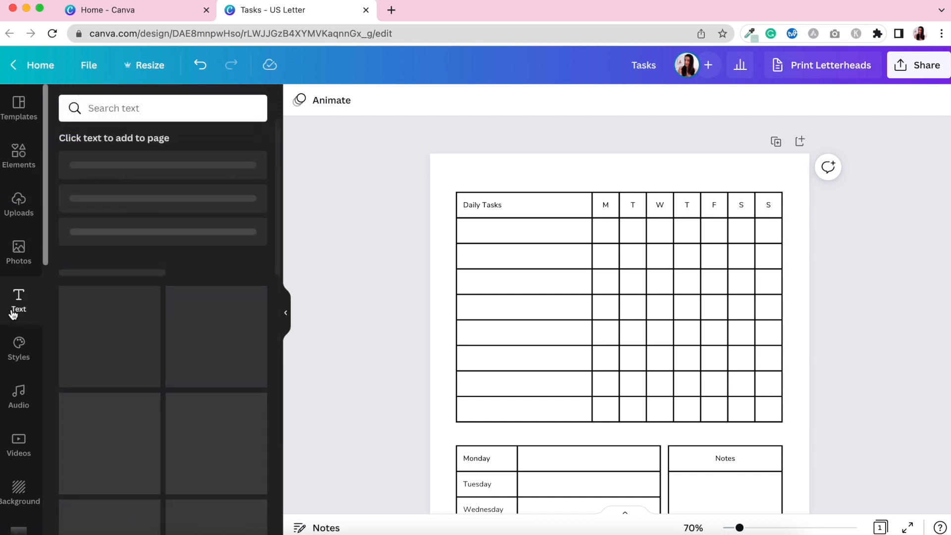
click(98, 184)
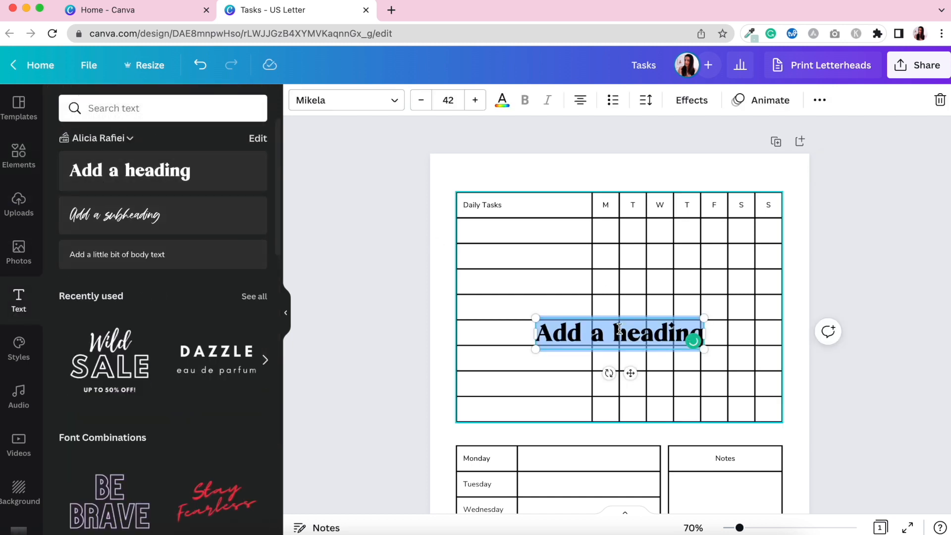
drag(619, 373, 550, 215)
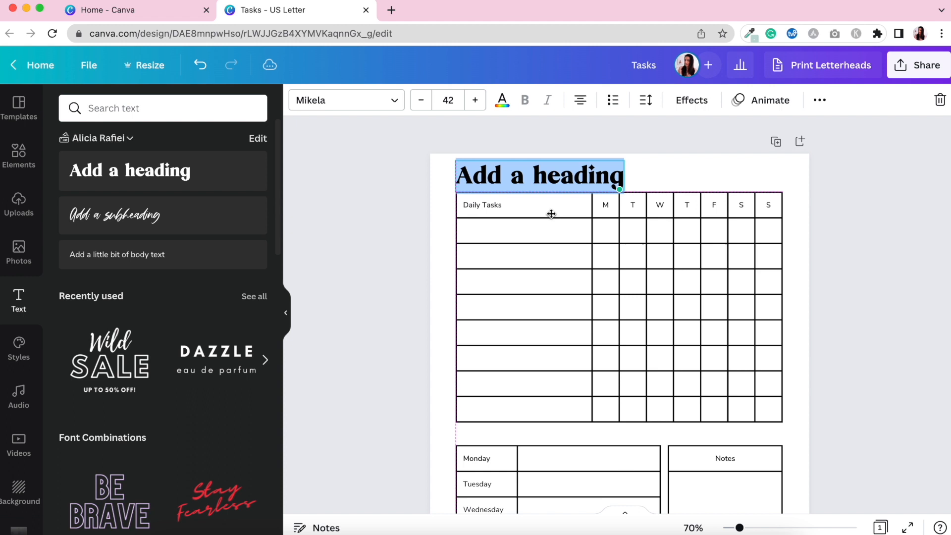
text(D)
key(BackSpace)
text(My Dao)
key(BackSpace)
text(ily Chores)
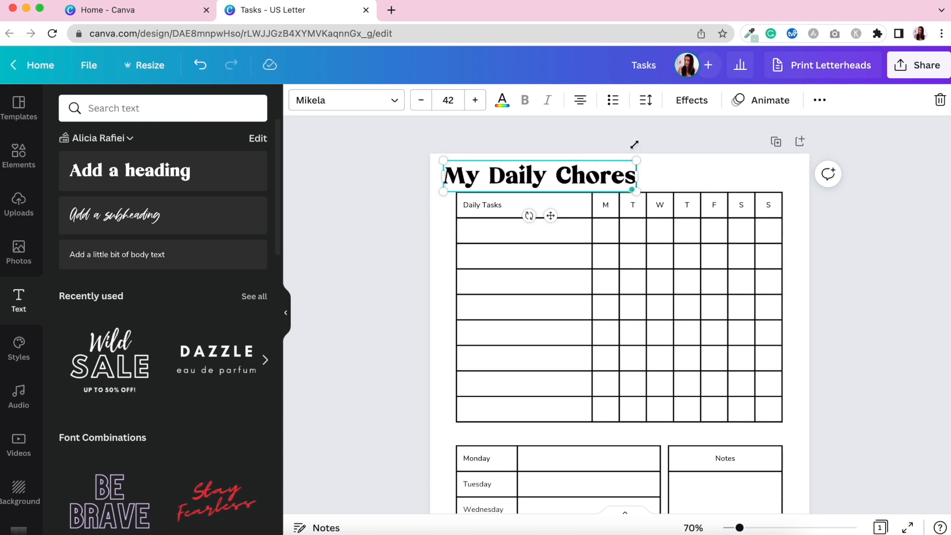
- Left-align the "My Daily Chores" heading with the chart's left edge and set its font size to 32
click(580, 100)
drag(551, 216, 564, 216)
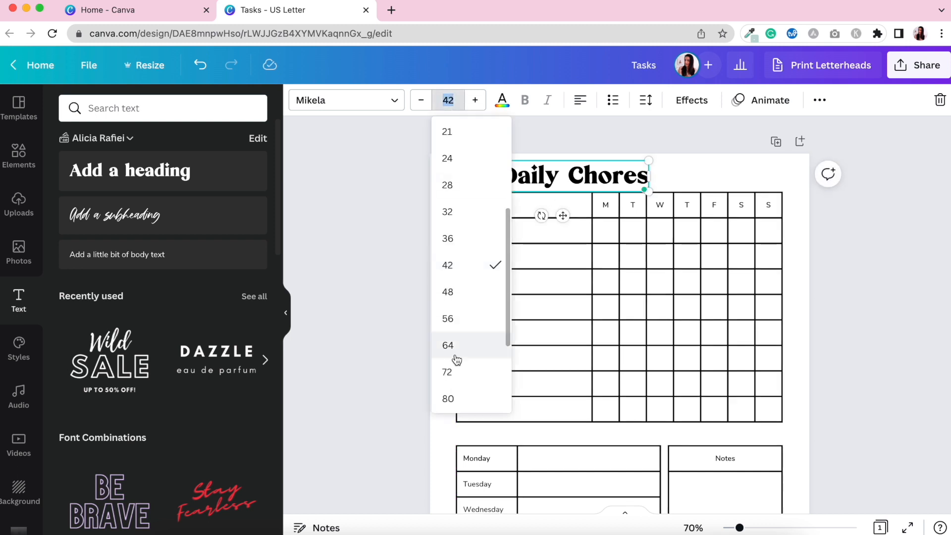
click(455, 211)
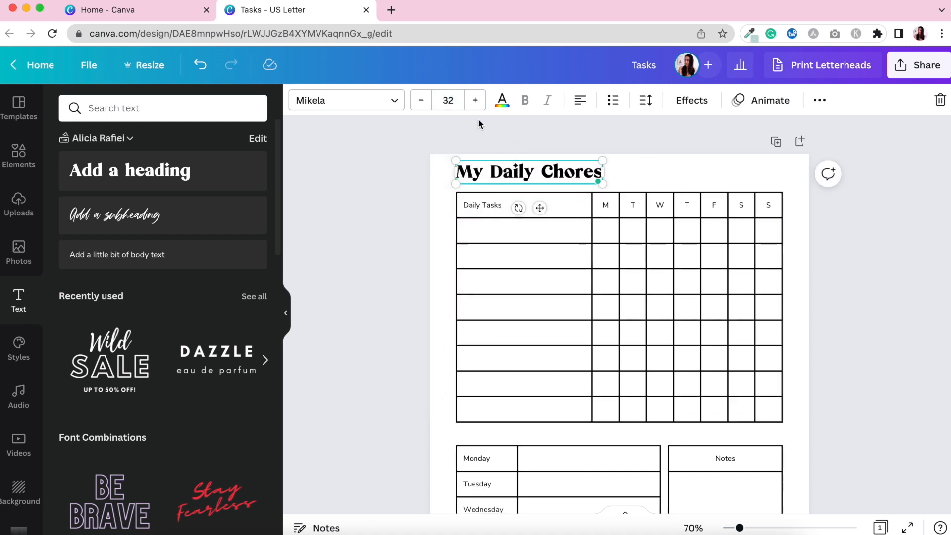
click(655, 174)
- Duplicate the "My Daily Chores" heading and place the copy directly above the weekday table, aligned with its left edge
scroll(643, 233, down, 2)
scroll(643, 234, down, 1)
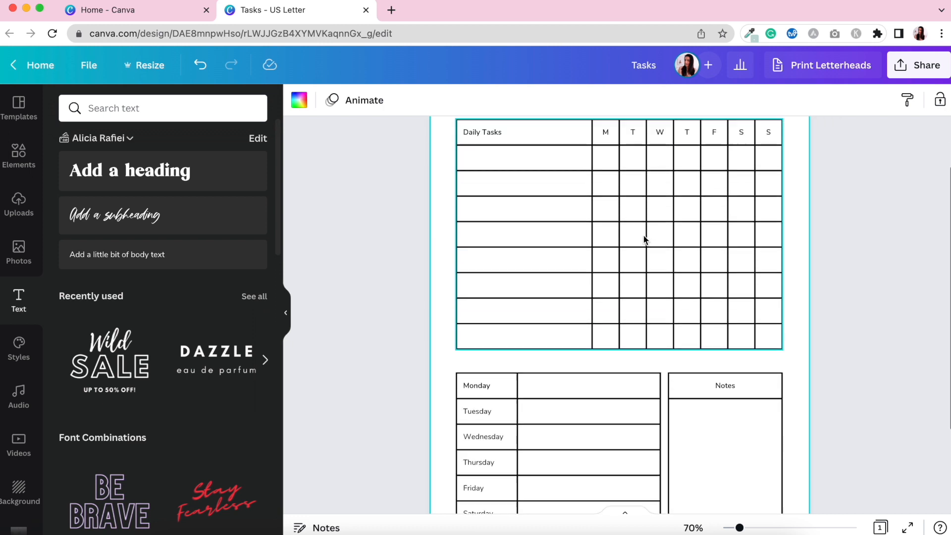
scroll(643, 233, up, 2)
click(579, 156)
key(super+d)
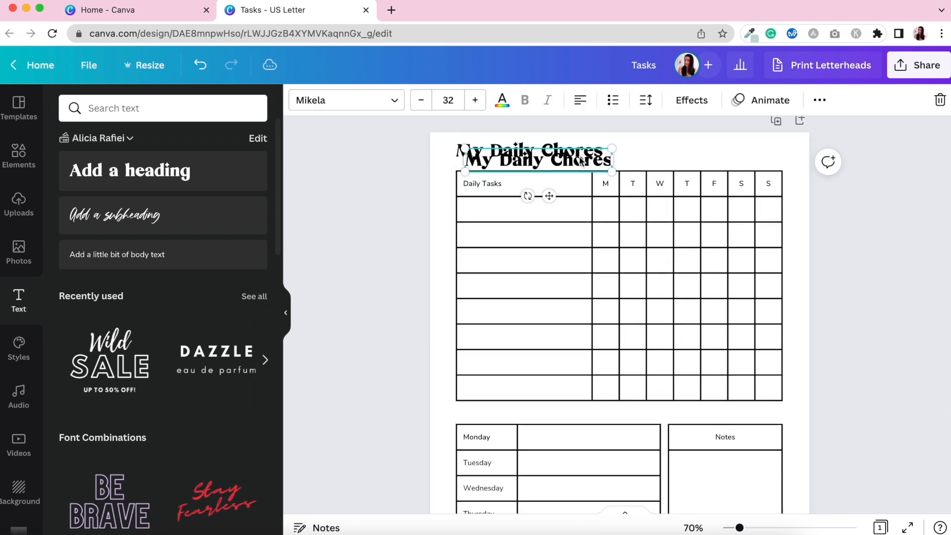
drag(545, 195, 581, 388)
scroll(589, 386, down, 4)
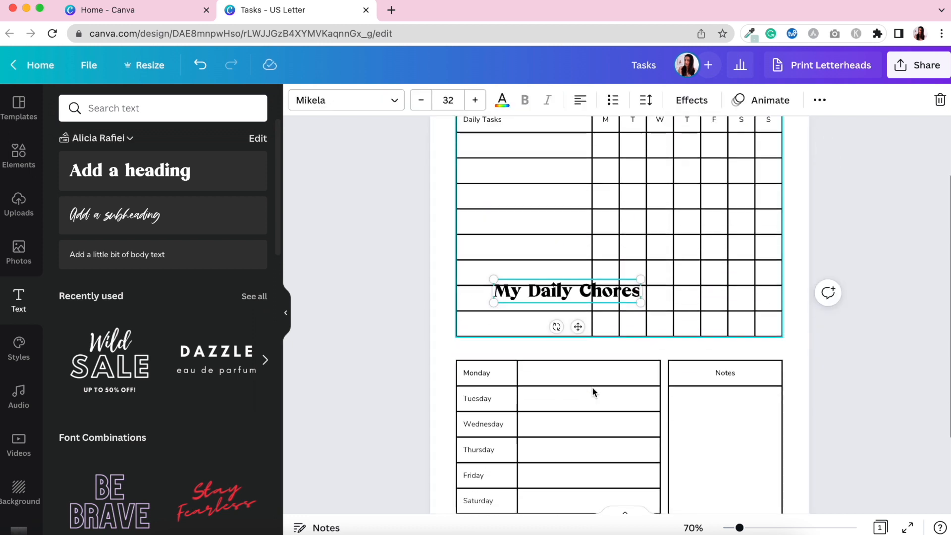
drag(578, 299, 540, 359)
- Change the copied heading above the weekday table to "My Weekly Chores"
click(536, 325)
drag(534, 325, 490, 325)
text(Weekly)
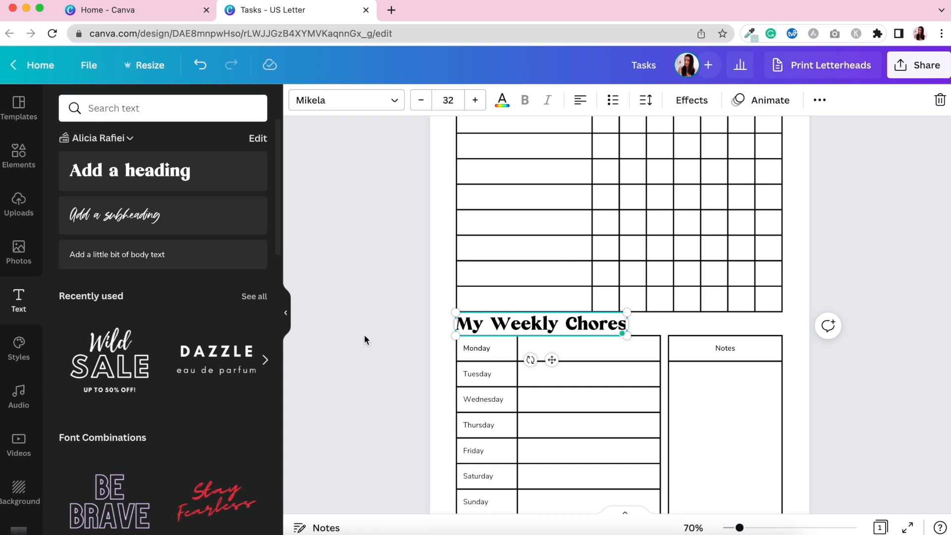
click(364, 334)
scroll(508, 366, down, 3)
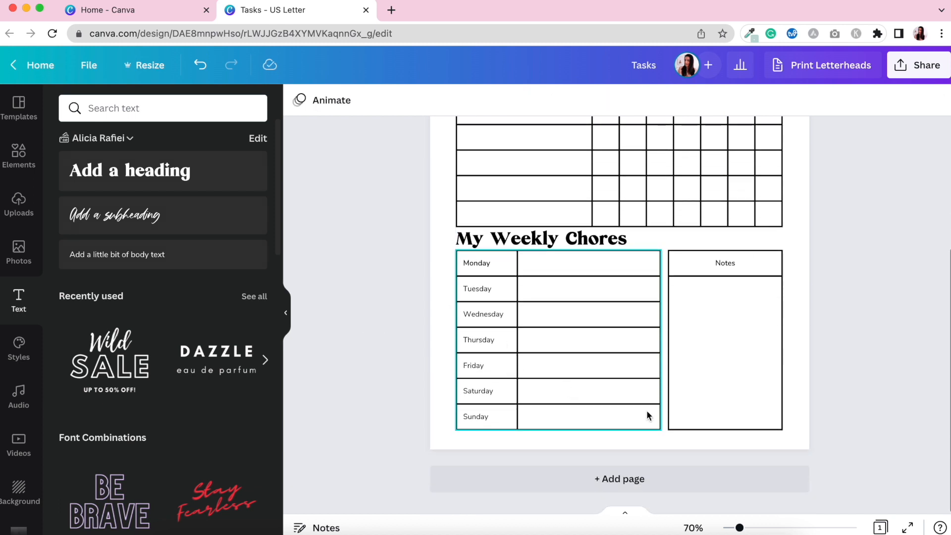
scroll(769, 384, up, 5)
scroll(769, 380, down, 5)
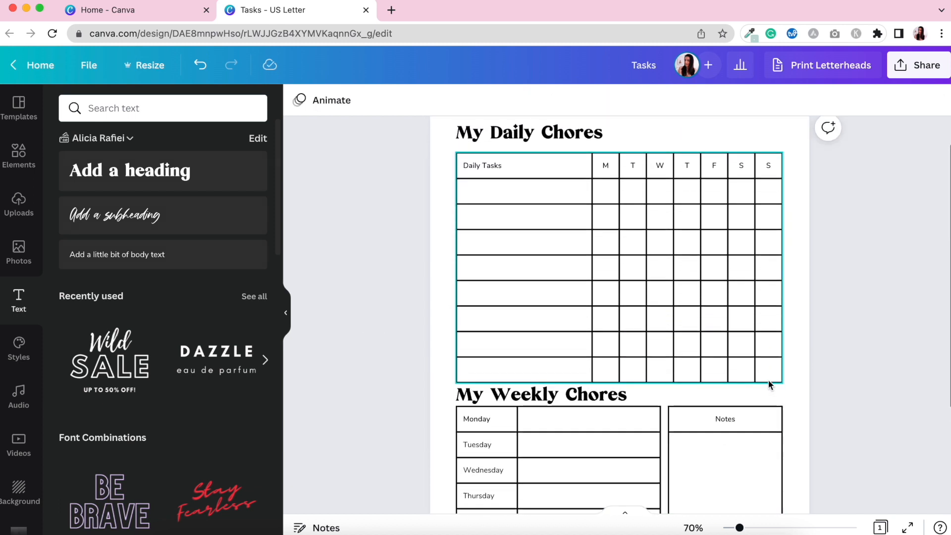
scroll(769, 384, up, 3)
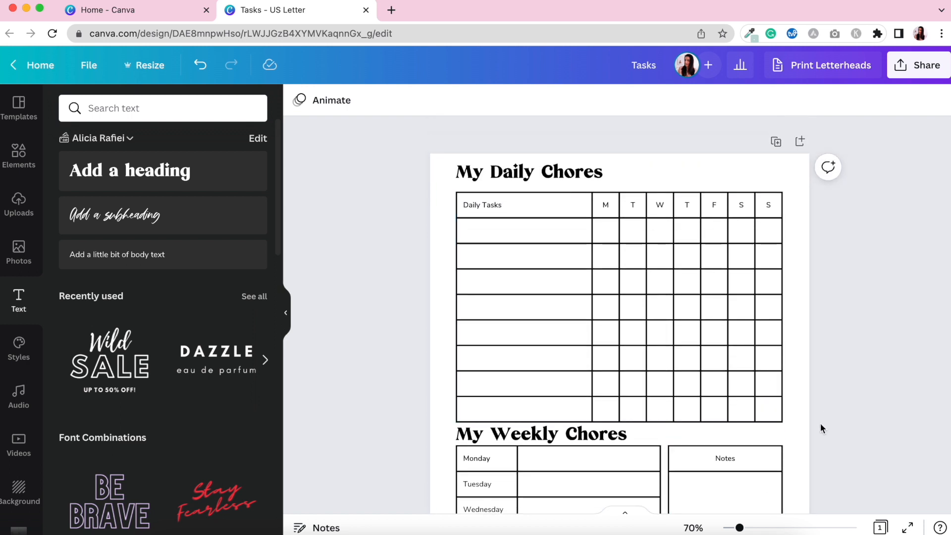
drag(820, 424, 452, 218)
click(847, 415)
drag(847, 419, 441, 198)
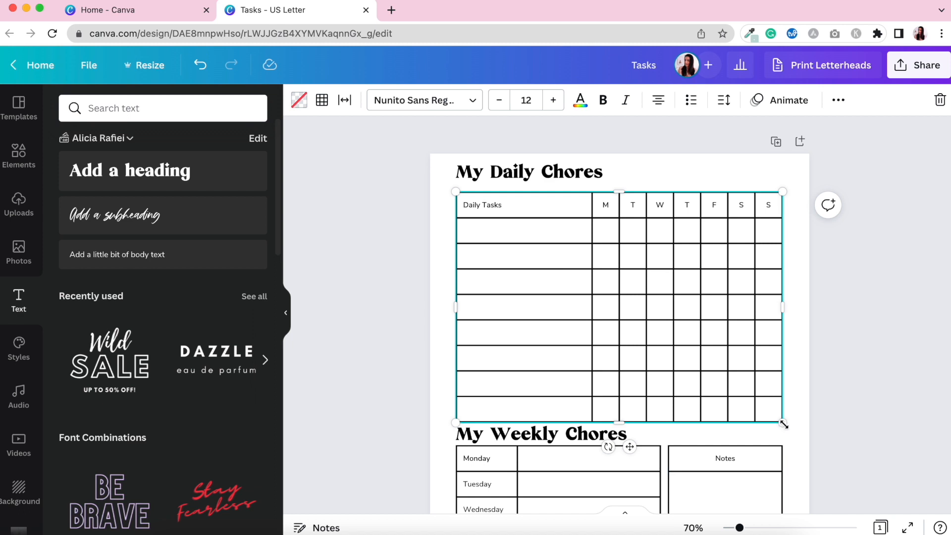
drag(784, 424, 784, 399)
scroll(644, 411, down, 3)
click(725, 341)
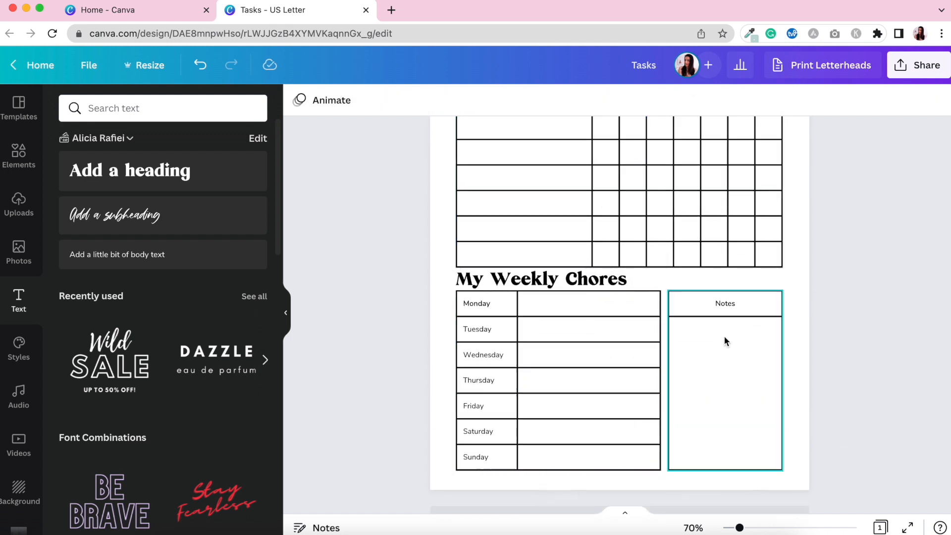
- Reduce the "My Daily Chores" and "My Weekly Chores" headings to font size 21
scroll(725, 341, up, 5)
click(501, 163)
click(448, 100)
click(469, 187)
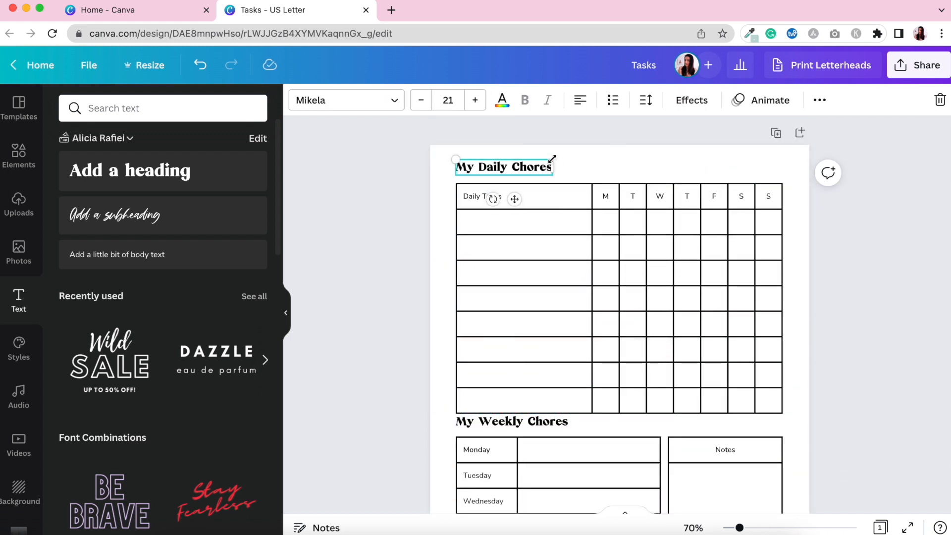
scroll(552, 159, down, 3)
click(496, 281)
click(391, 276)
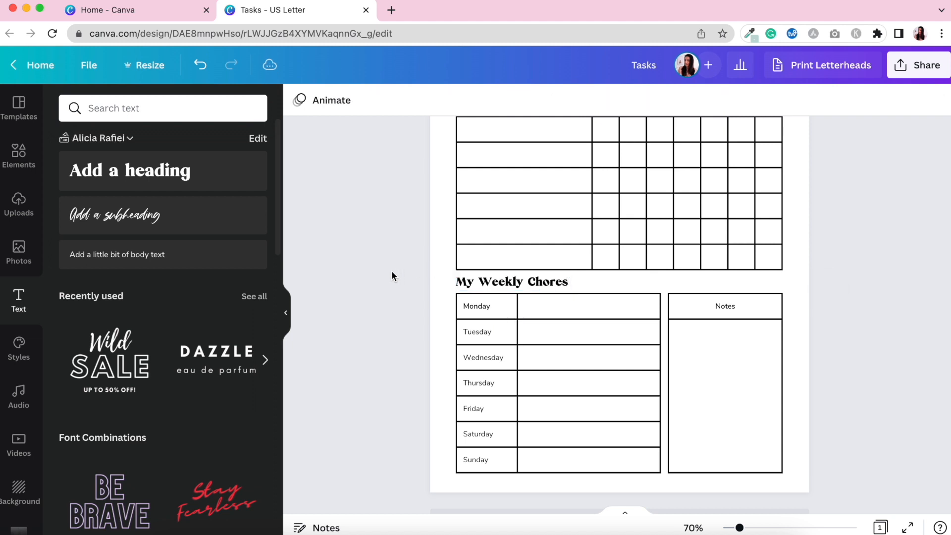
- Move the pastel colour palette image up onto the middle rows of the Daily Tasks chart, clear of the "My Weekly Chores" heading
scroll(501, 313, down, 5)
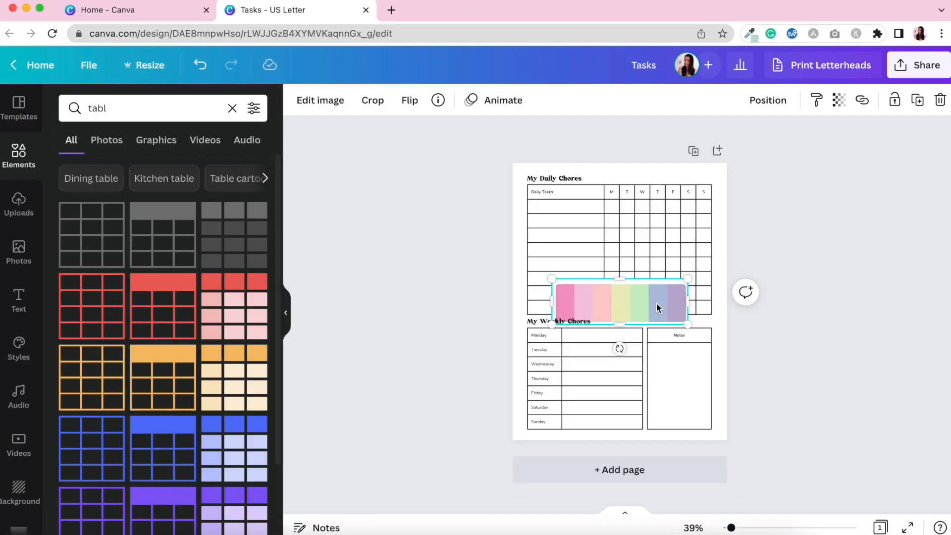
scroll(657, 305, up, 3)
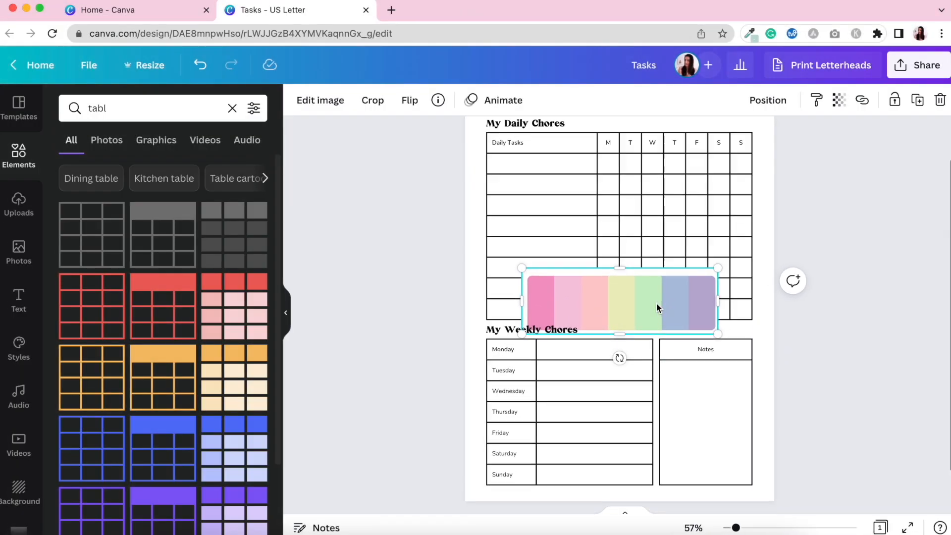
scroll(656, 303, up, 3)
scroll(656, 302, up, 3)
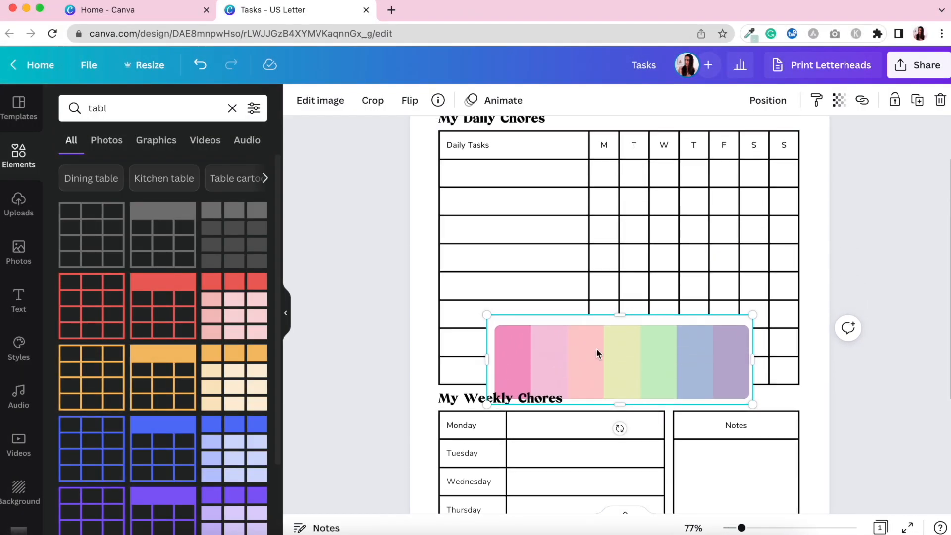
drag(652, 365, 678, 284)
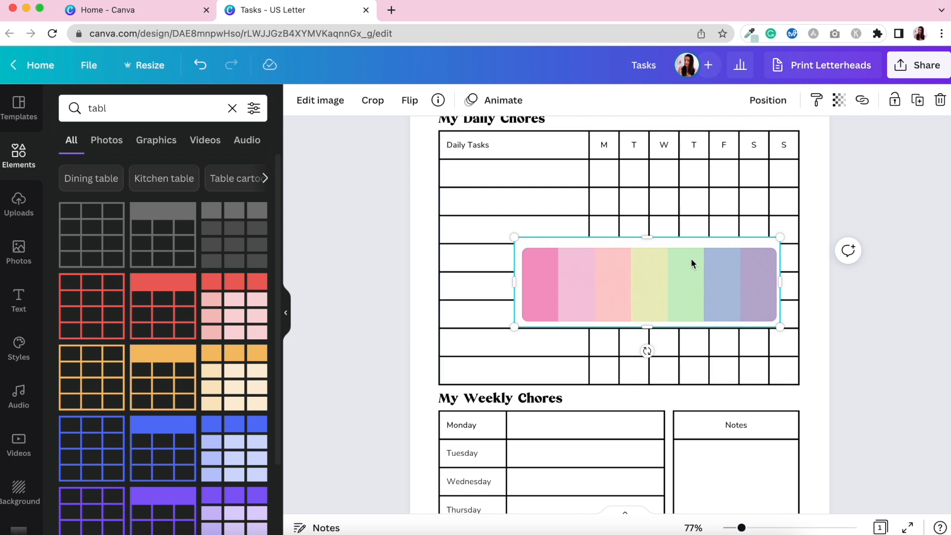
scroll(691, 263, up, 1)
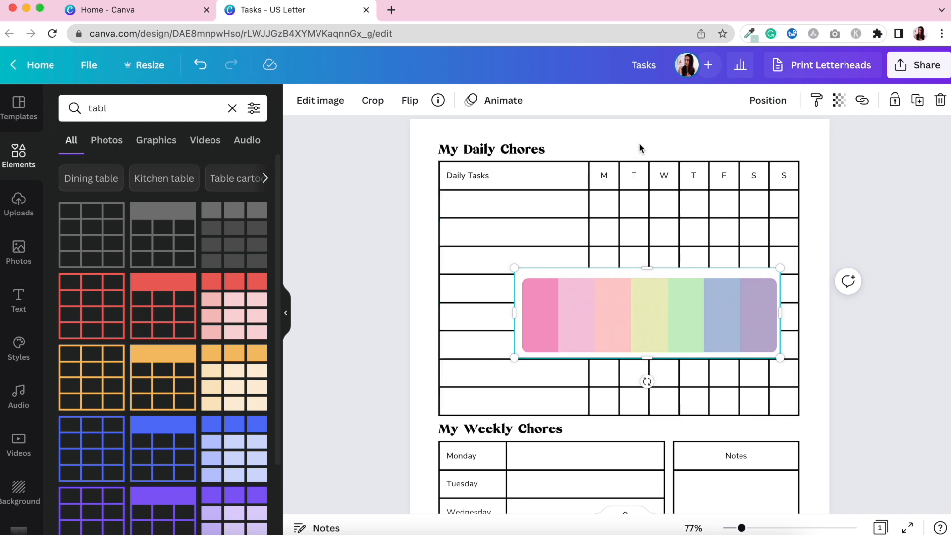
- Fill the M header cell of the Daily Tasks chart with the palette image's dark pink, #F399C5, sampled with the eyedropper
click(603, 185)
click(613, 179)
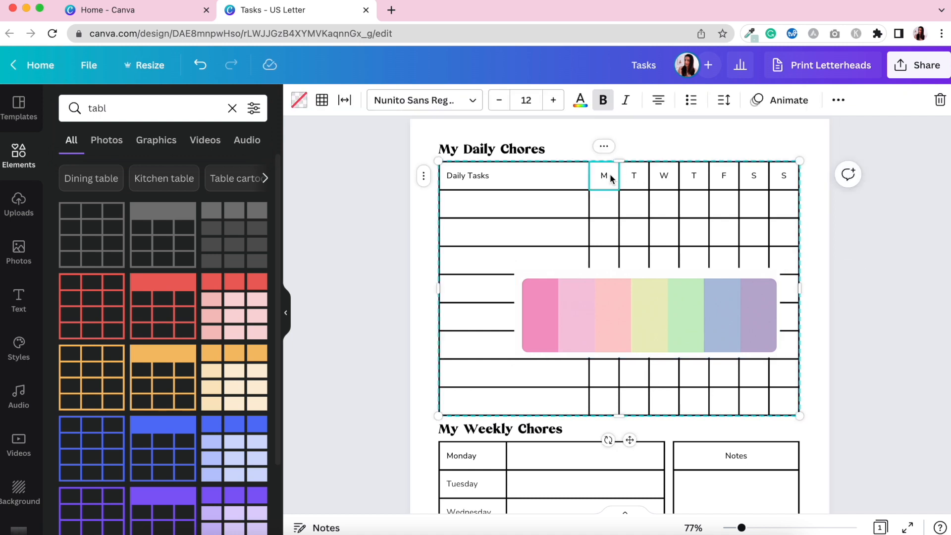
click(297, 106)
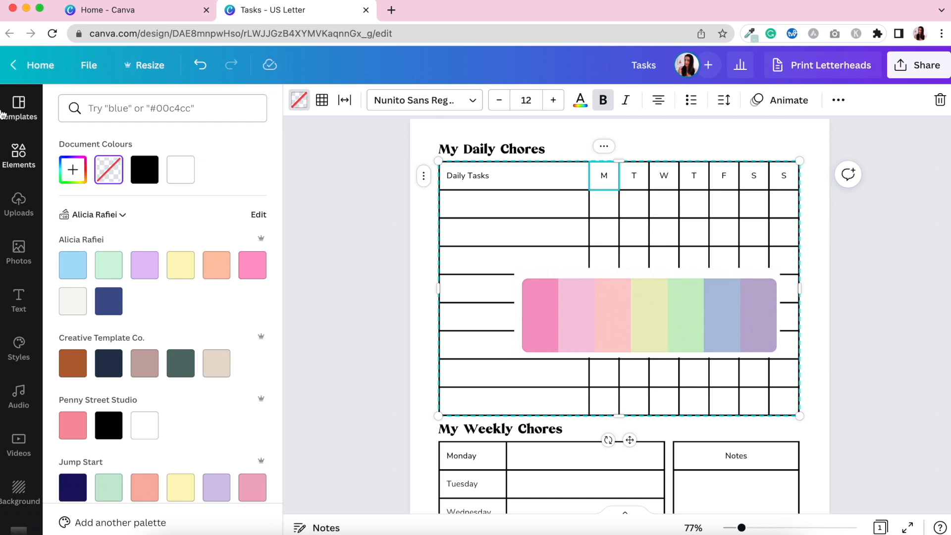
click(75, 177)
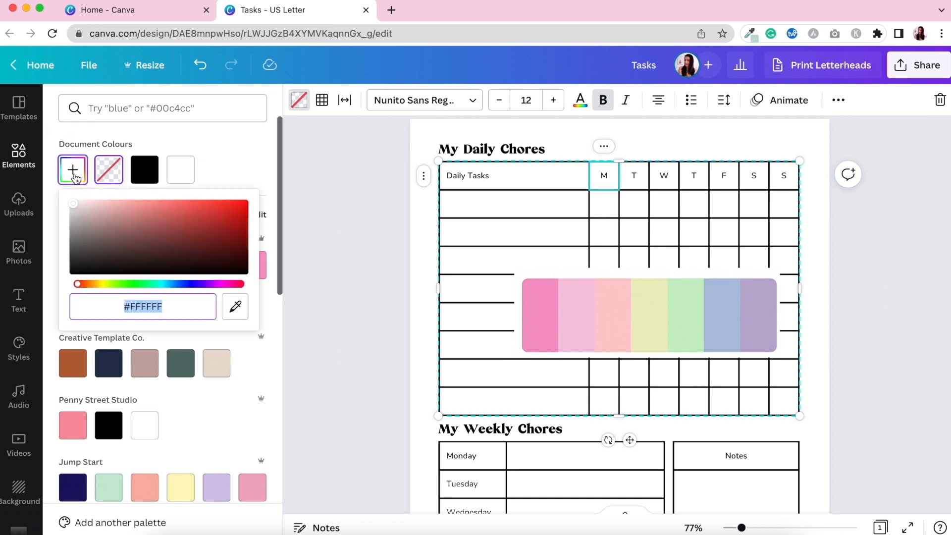
click(236, 308)
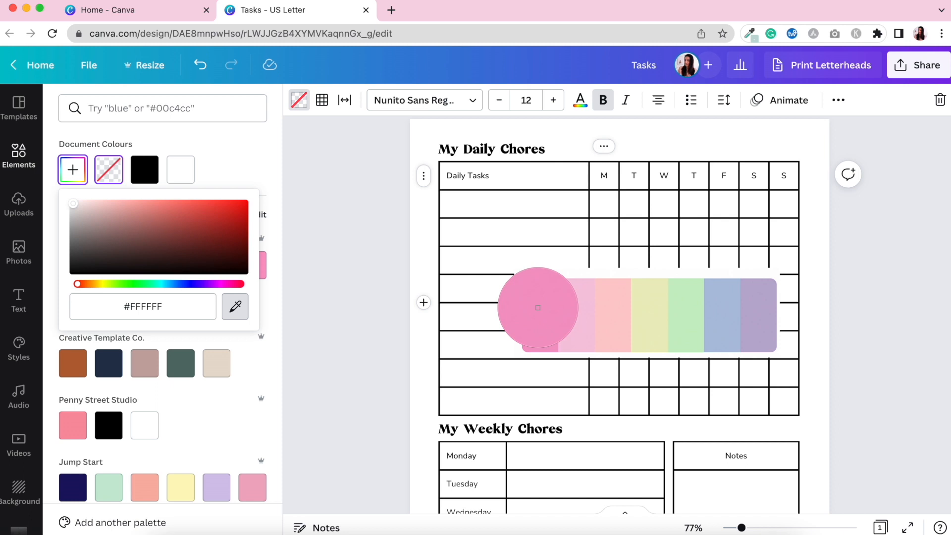
click(538, 308)
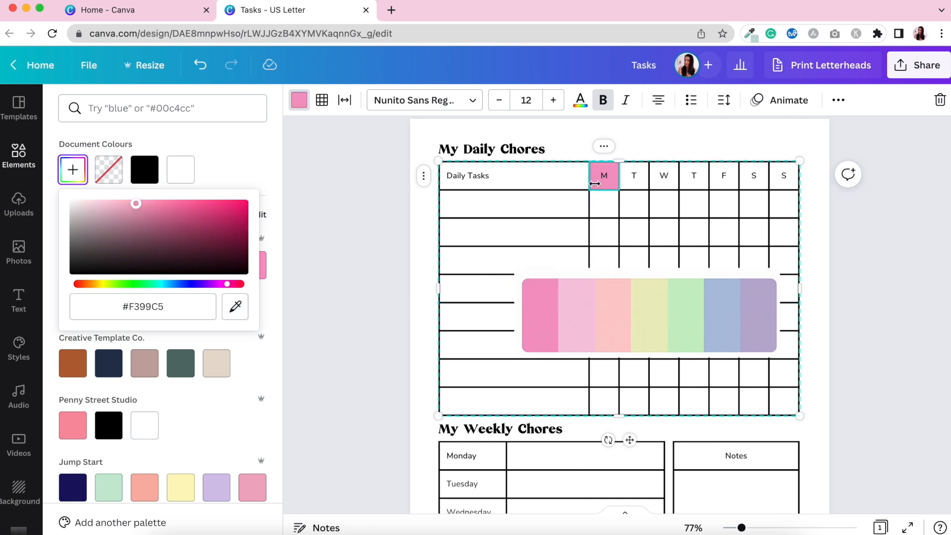
click(645, 137)
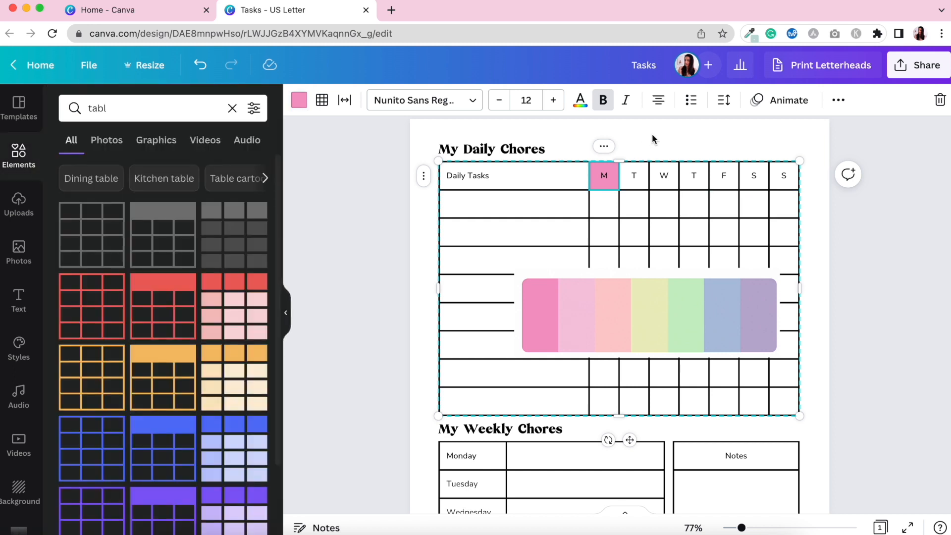
- Fill the Tuesday header cell of the Daily Tasks chart with the light pink sampled from the palette image
scroll(646, 169, up, 5)
click(634, 129)
click(652, 170)
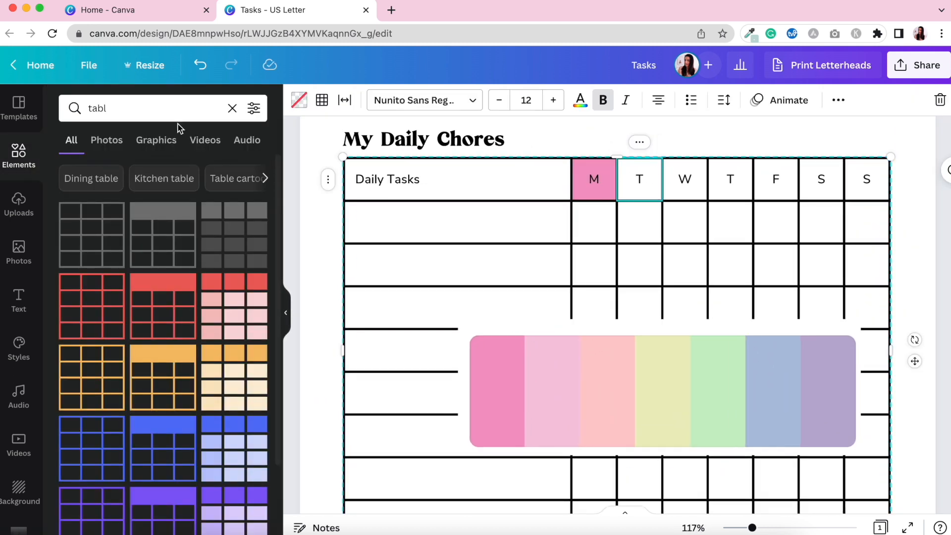
click(299, 101)
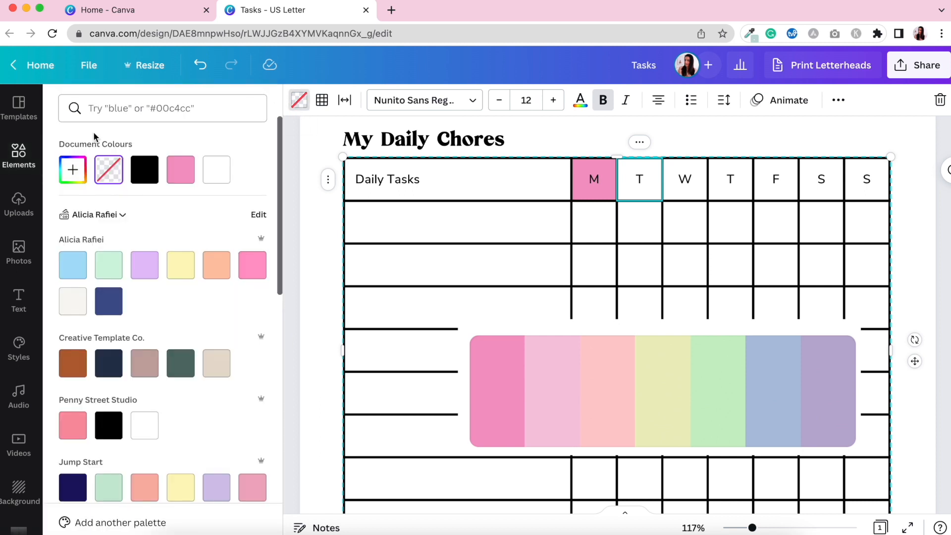
click(74, 169)
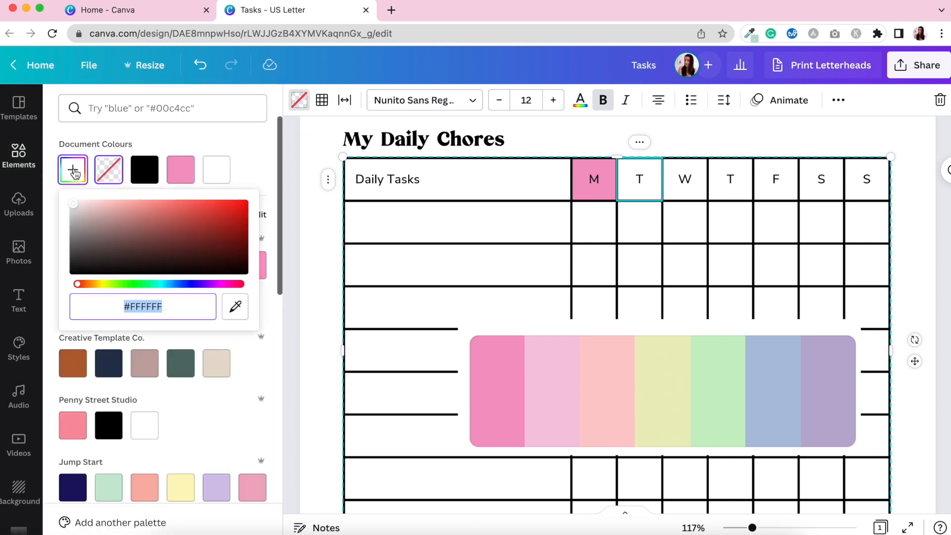
click(236, 306)
click(548, 380)
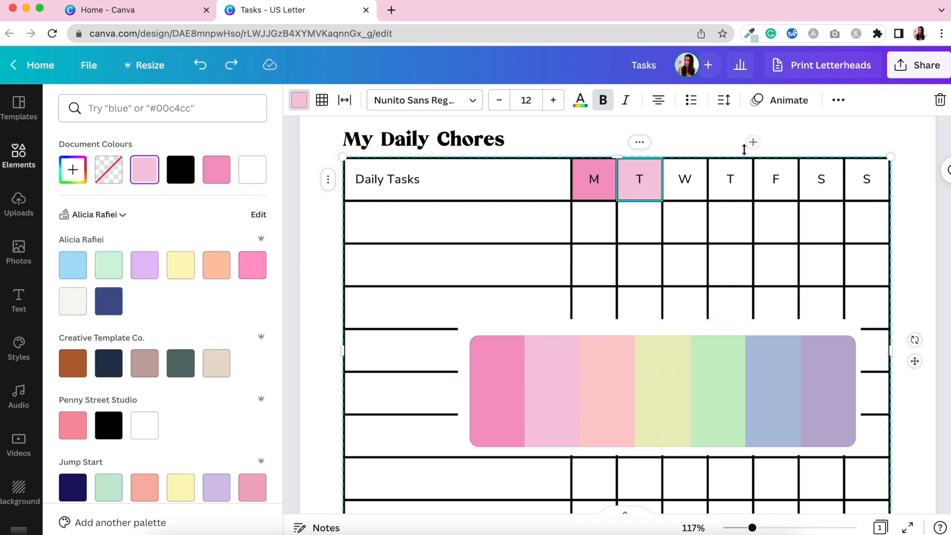
- Fill the Wednesday and Thursday header cells with the peach and yellow sampled from the palette image
click(784, 132)
click(742, 134)
click(686, 179)
click(730, 179)
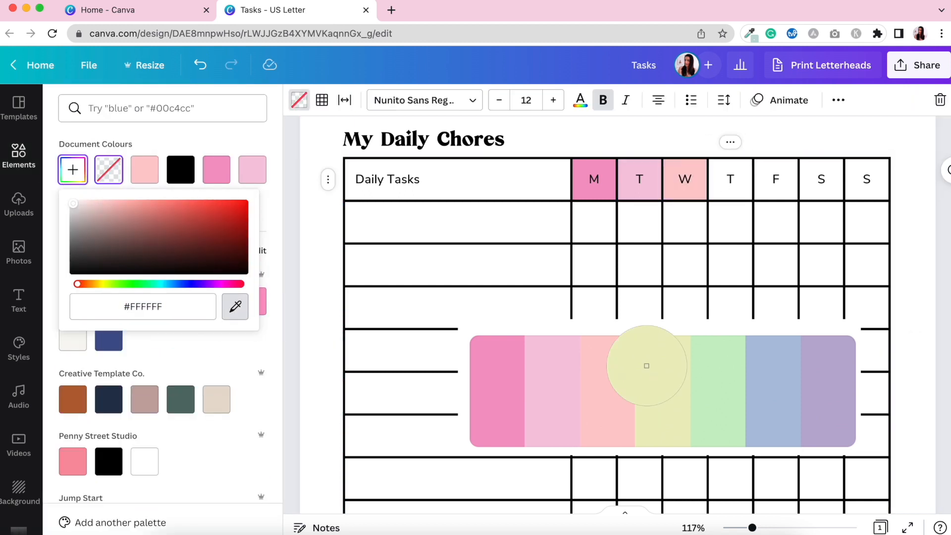
click(646, 366)
- Fill the Friday, Saturday and Sunday header cells with the green, blue and purple sampled from the palette image
click(776, 179)
click(821, 179)
click(72, 170)
click(867, 179)
click(828, 377)
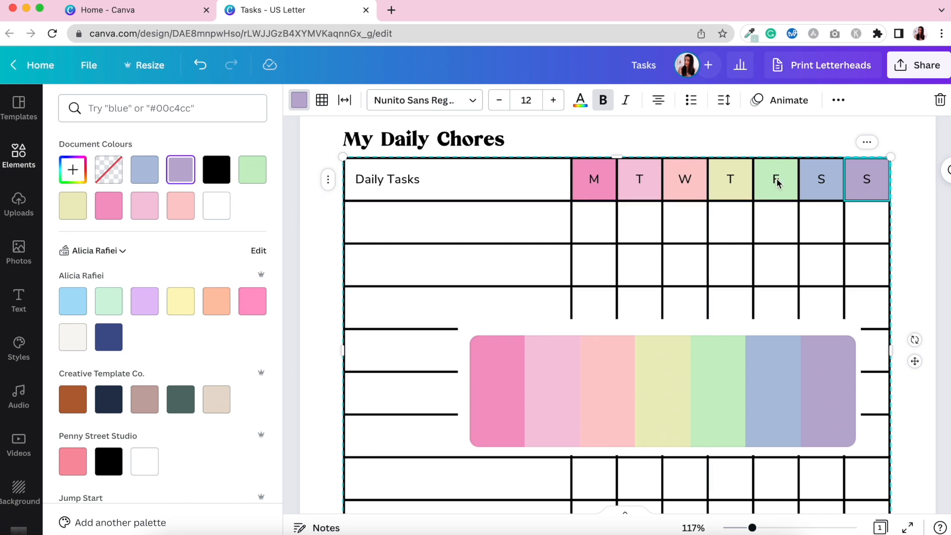
- Delete the pastel colour palette image from the page
click(498, 343)
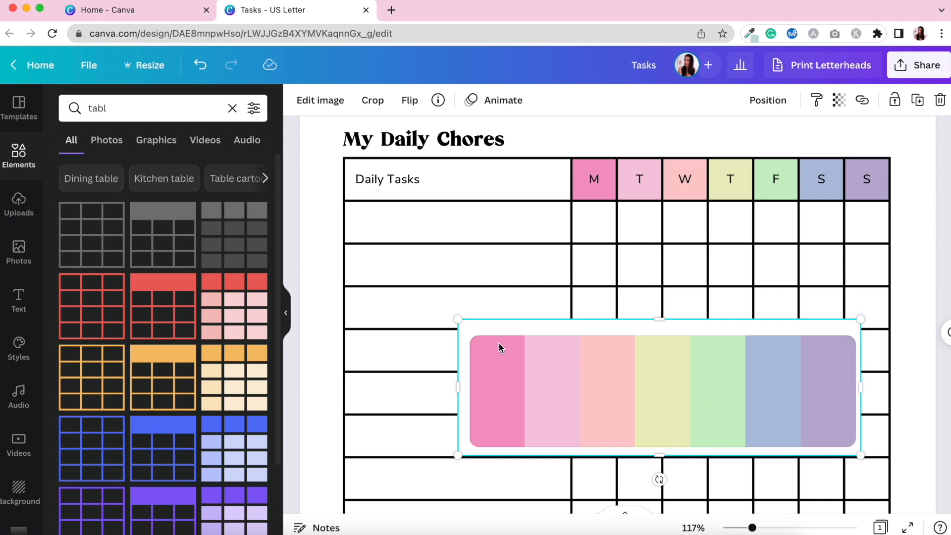
key(Delete)
scroll(602, 376, down, 5)
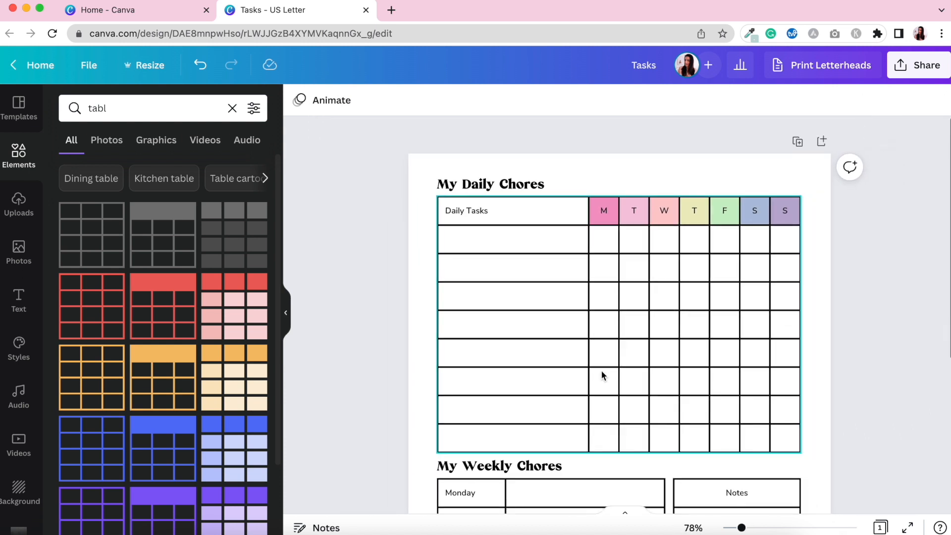
scroll(602, 371, down, 2)
scroll(601, 371, down, 2)
scroll(593, 349, up, 1)
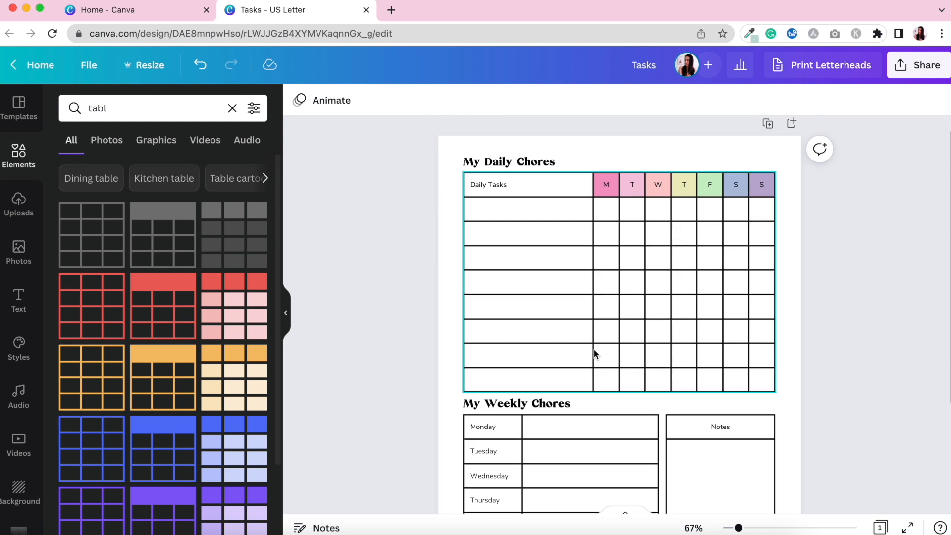
- Fill the "Daily Tasks" header cell with the light grey from the Beau Blue palette
click(566, 183)
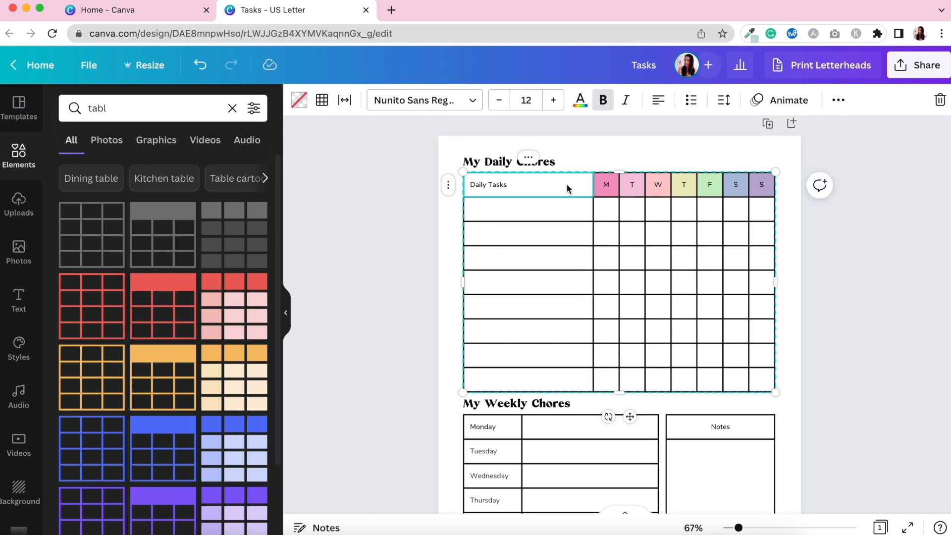
click(300, 104)
scroll(216, 303, down, 6)
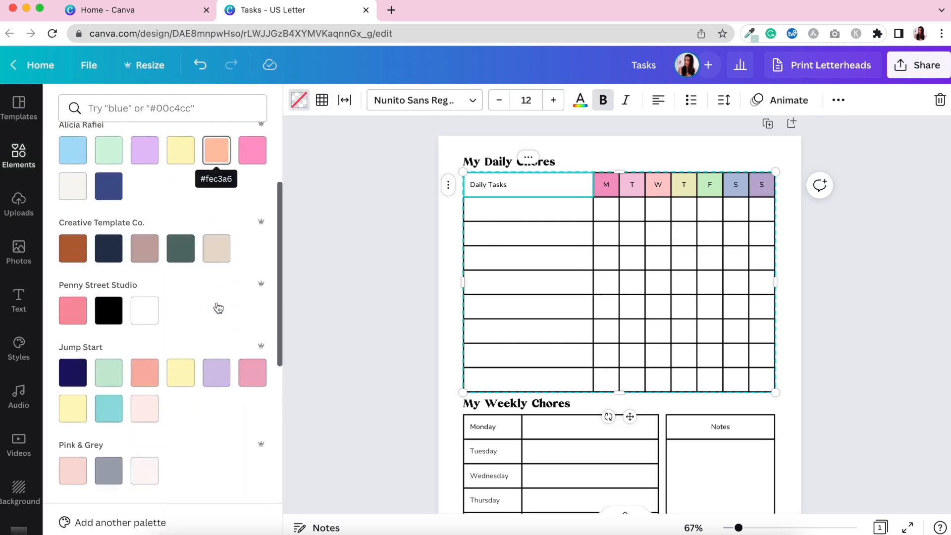
click(145, 378)
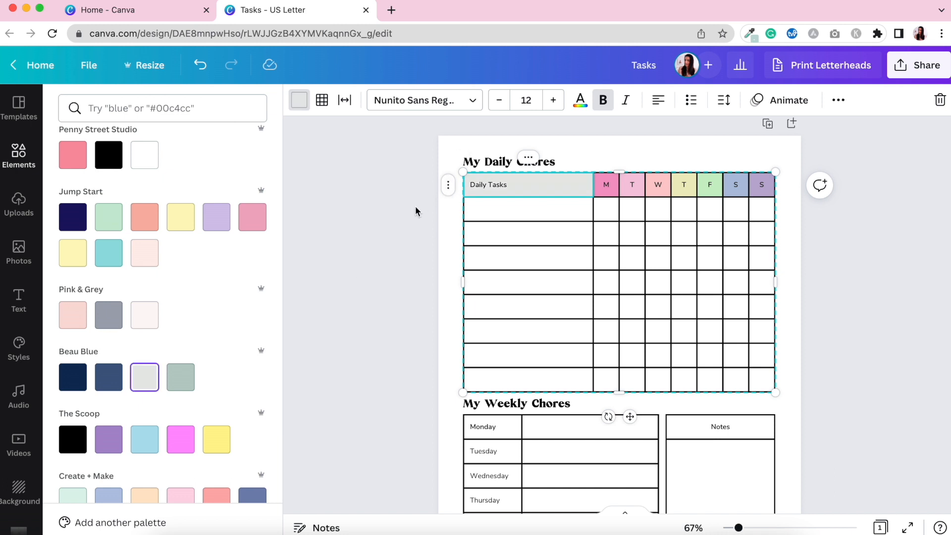
click(415, 209)
- Fill the Monday and Tuesday cells of the weekly chores table with the document's bright pink and light pink
scroll(733, 265, down, 2)
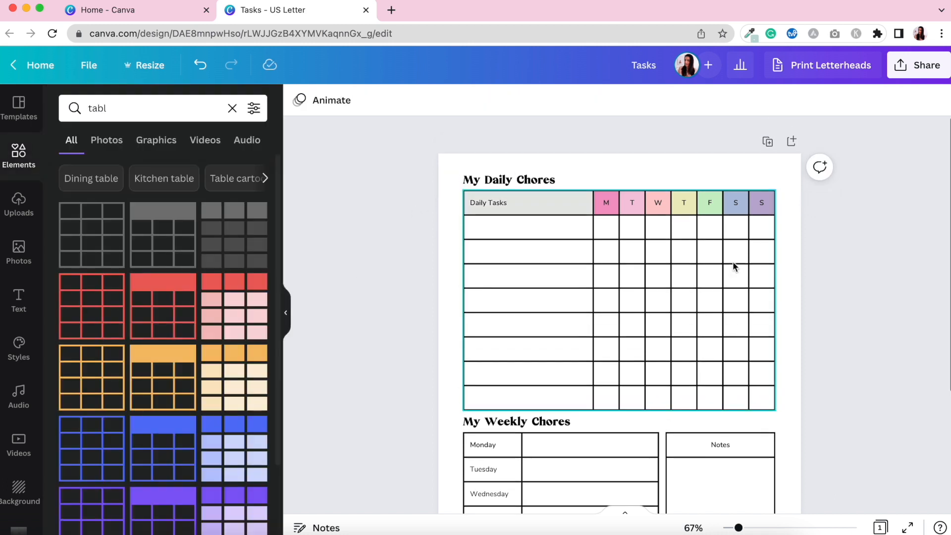
scroll(733, 266, up, 2)
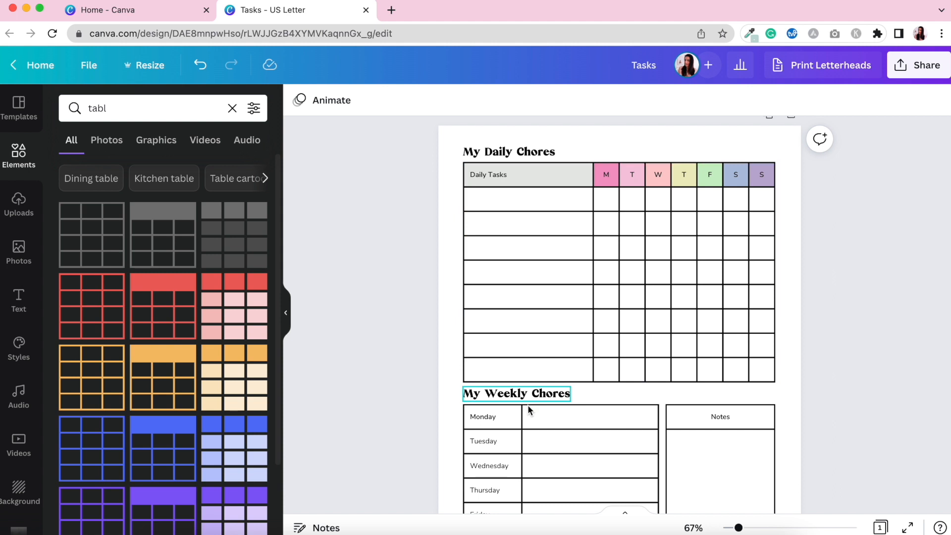
scroll(521, 444, down, 3)
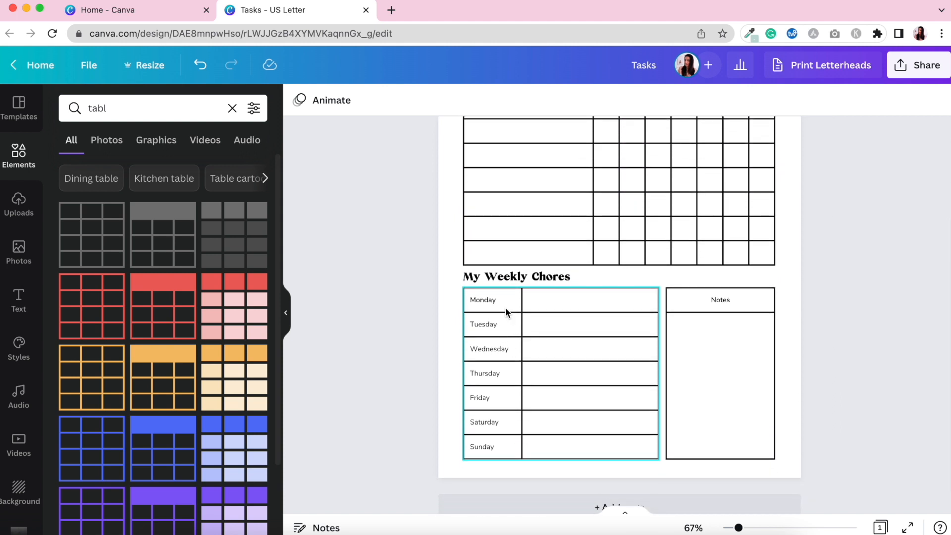
click(508, 304)
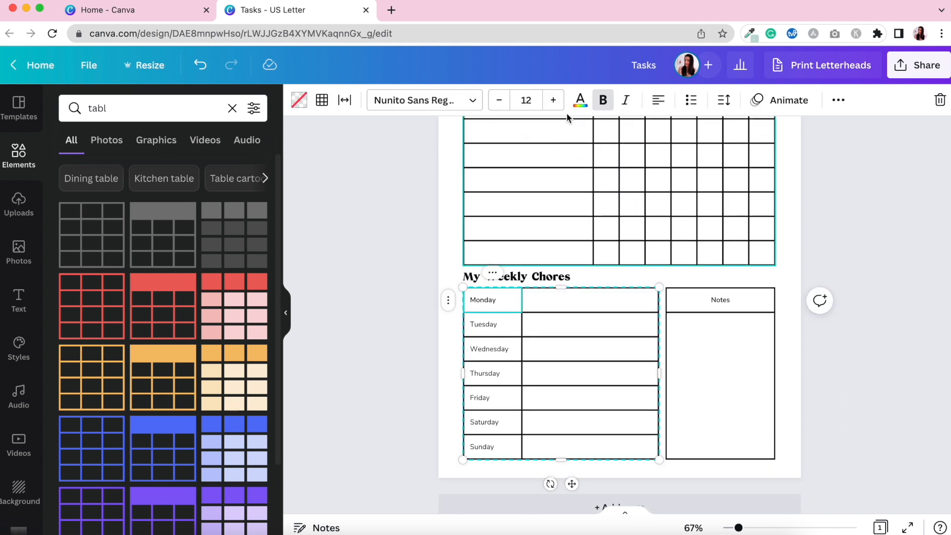
click(297, 103)
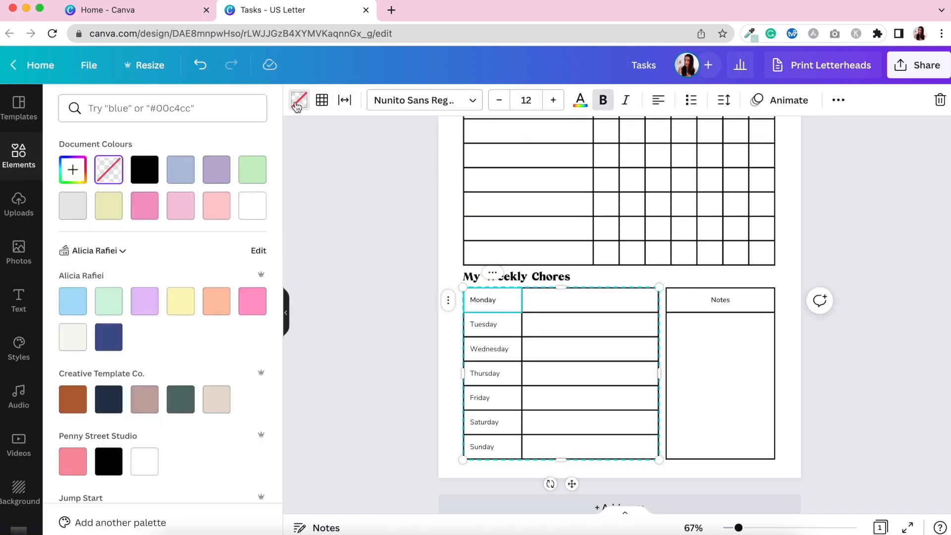
click(68, 172)
click(147, 136)
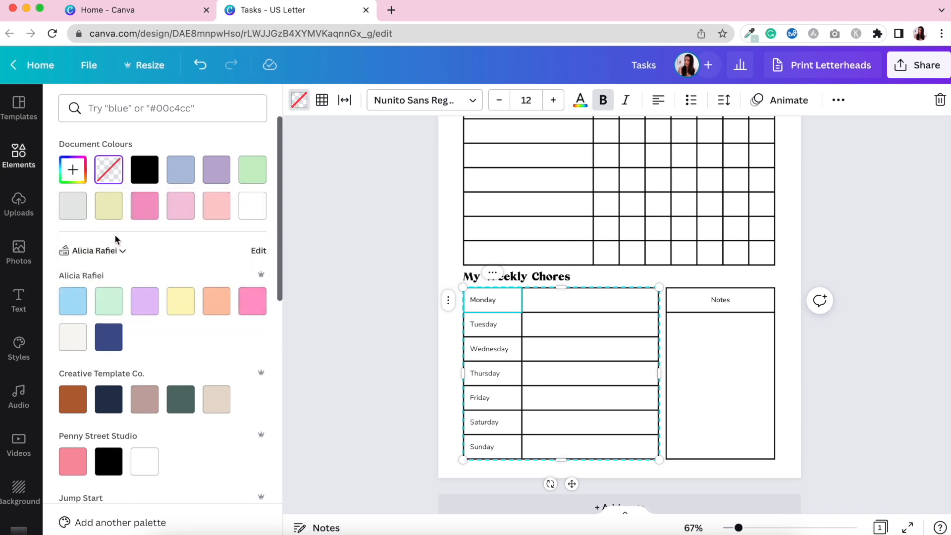
click(144, 205)
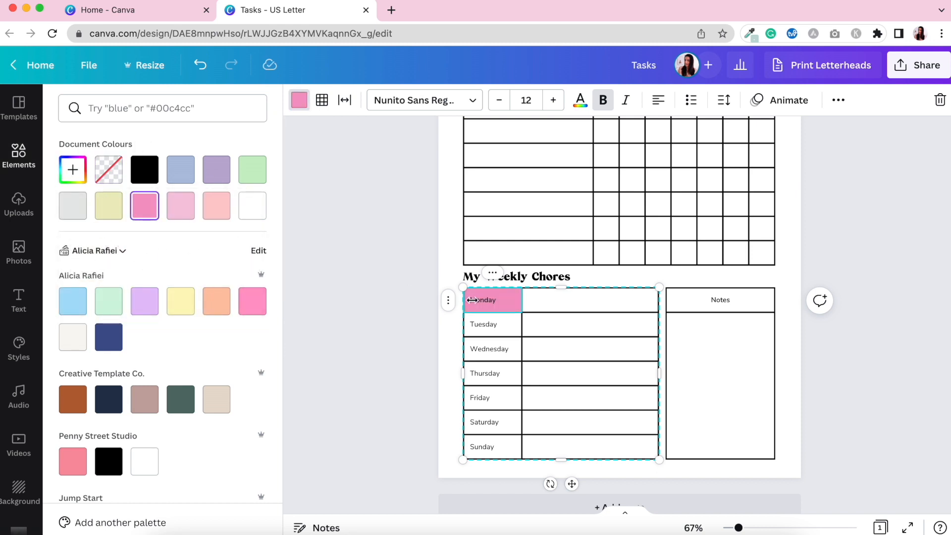
click(509, 324)
click(181, 205)
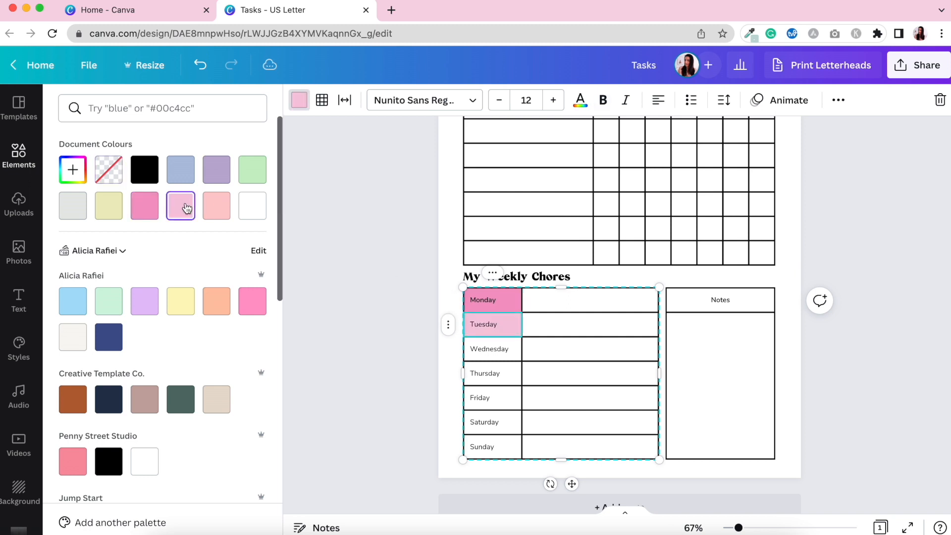
- Fill the Wednesday and Thursday cells of the weekly chores table with the document's peach and yellow
click(514, 347)
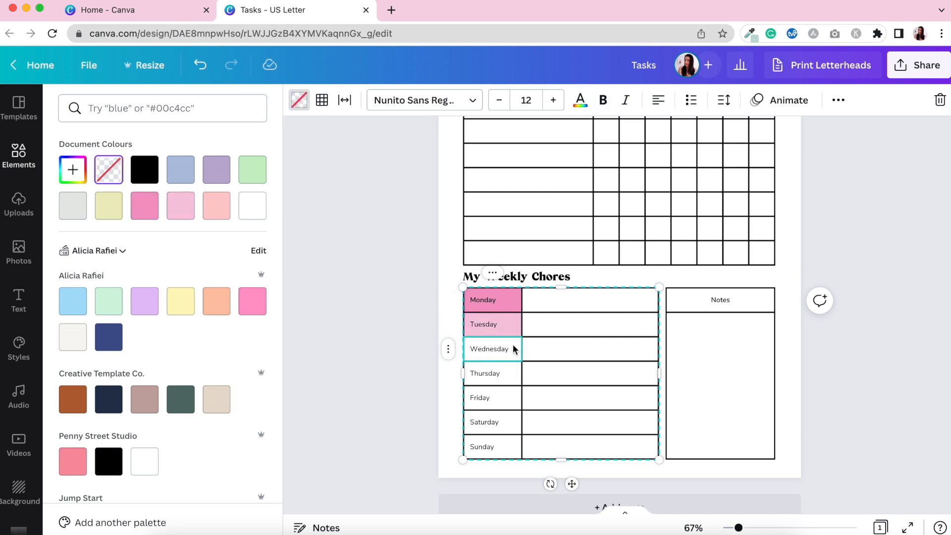
click(221, 208)
click(512, 371)
click(110, 216)
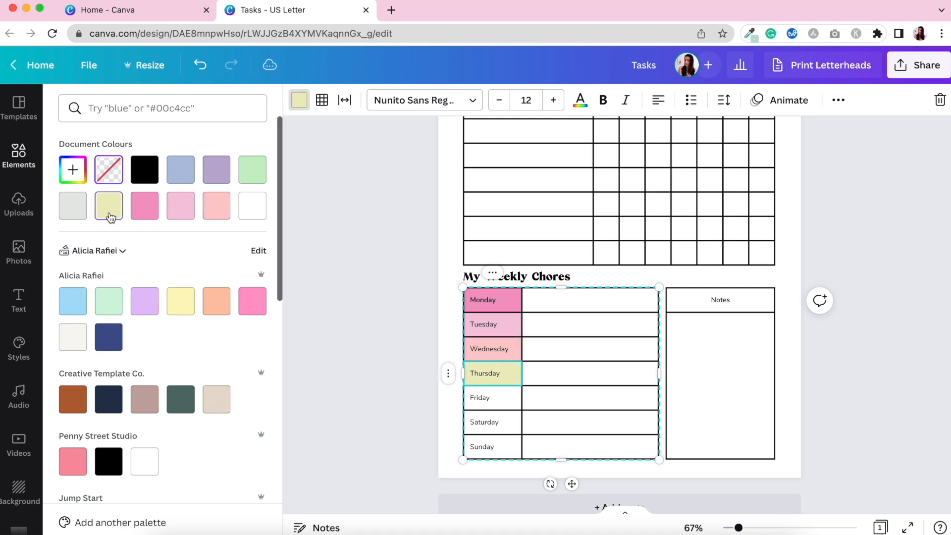
- Fill the Friday, Saturday and Sunday cells of the weekly chores table with the document's green, blue and purple
click(510, 398)
click(252, 169)
click(511, 422)
click(181, 169)
click(510, 446)
click(216, 169)
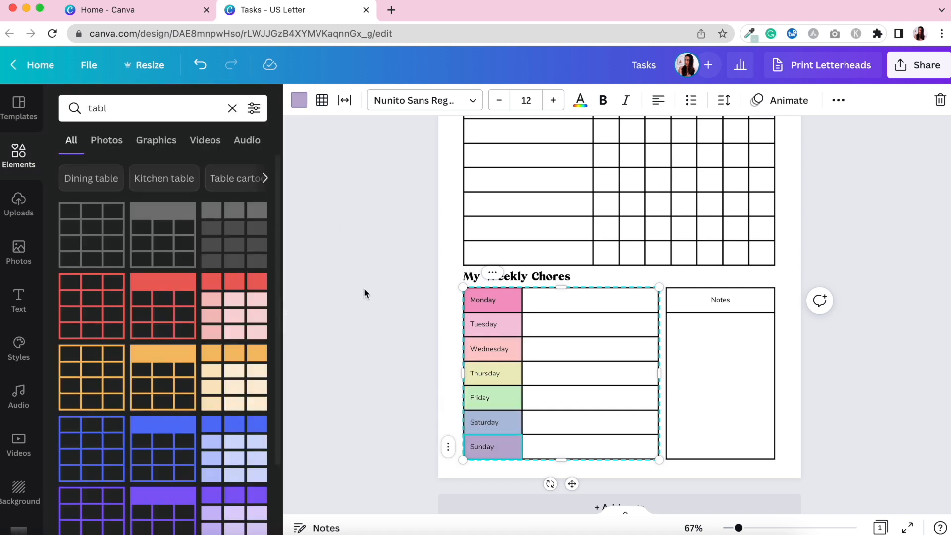
click(364, 289)
- Fill the "Notes" header cell with the light grey from the document colours
scroll(543, 345, up, 5)
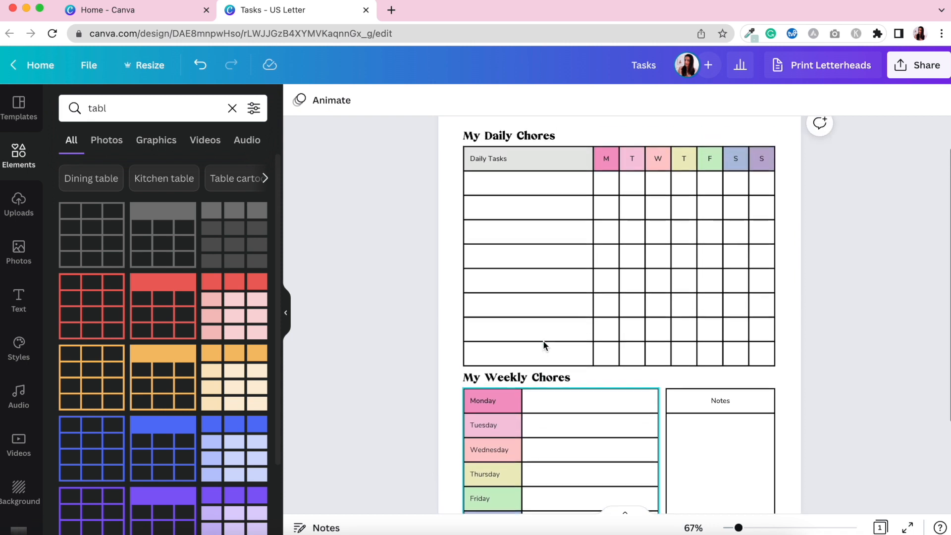
scroll(543, 345, down, 4)
scroll(543, 345, down, 1)
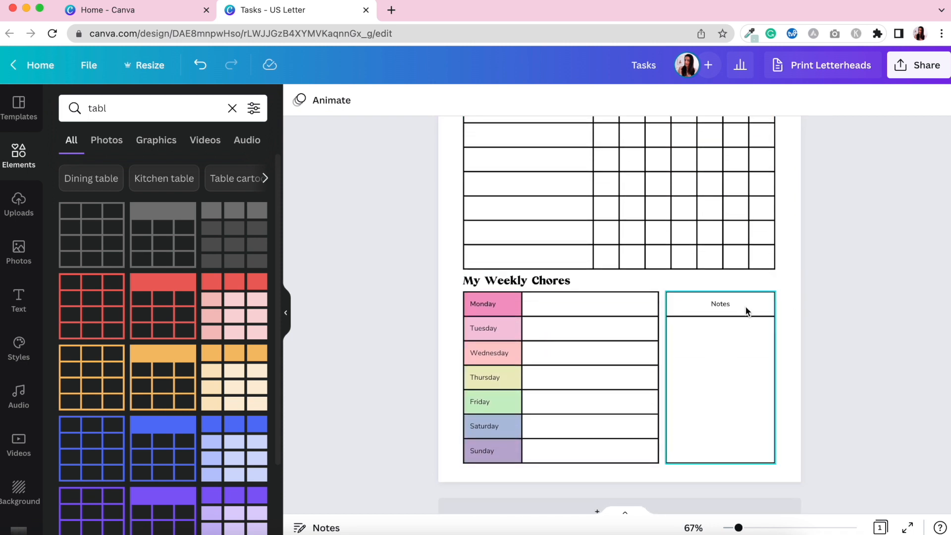
click(745, 308)
click(297, 110)
click(68, 206)
click(428, 315)
- Change the font of the "My Daily Chores" heading to Lazydog
scroll(428, 315, up, 5)
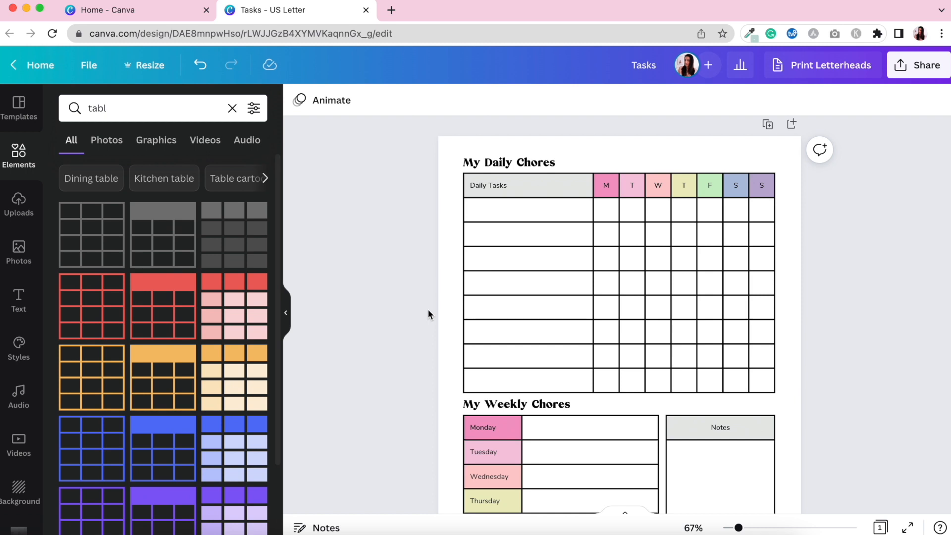
click(516, 165)
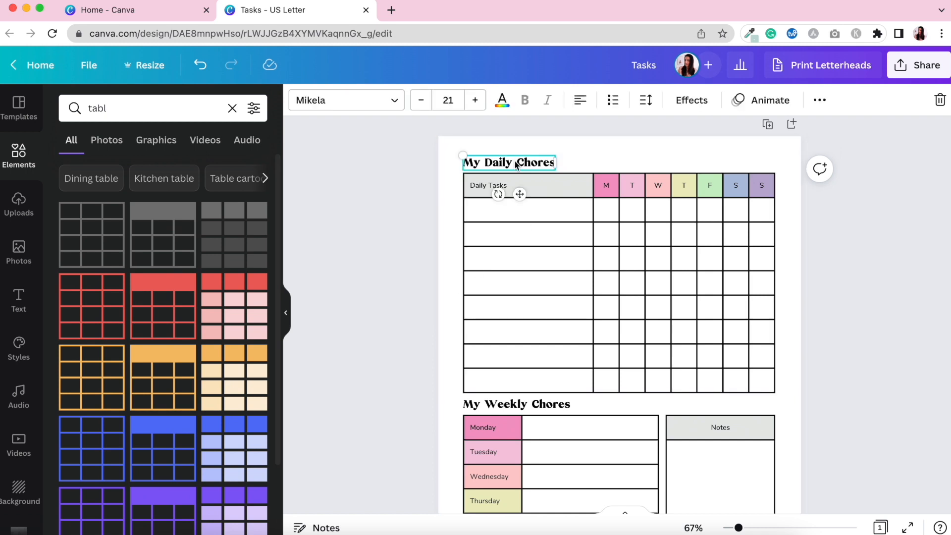
click(395, 108)
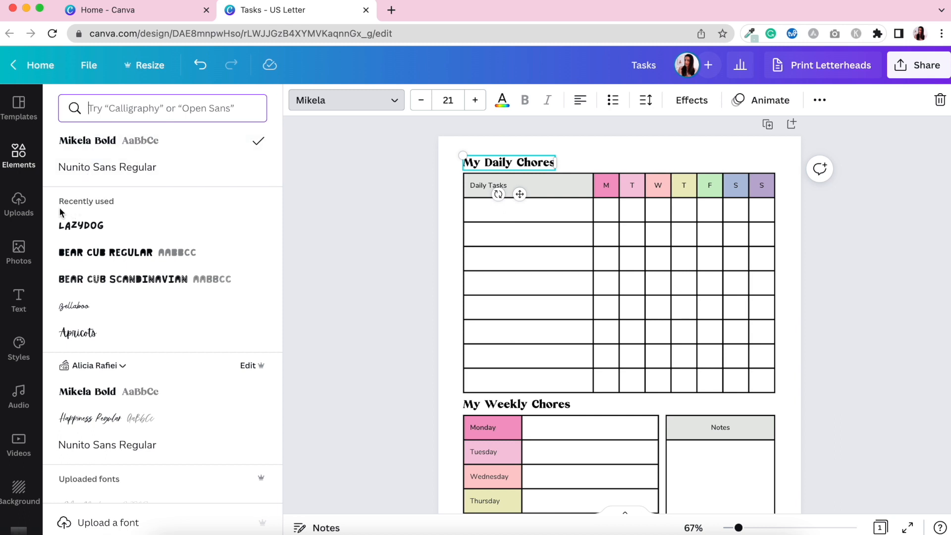
click(118, 226)
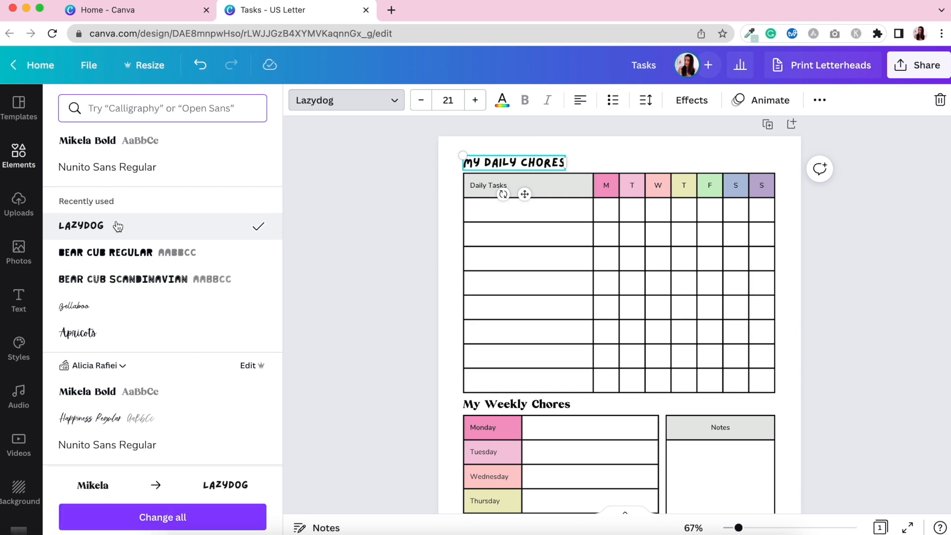
click(300, 195)
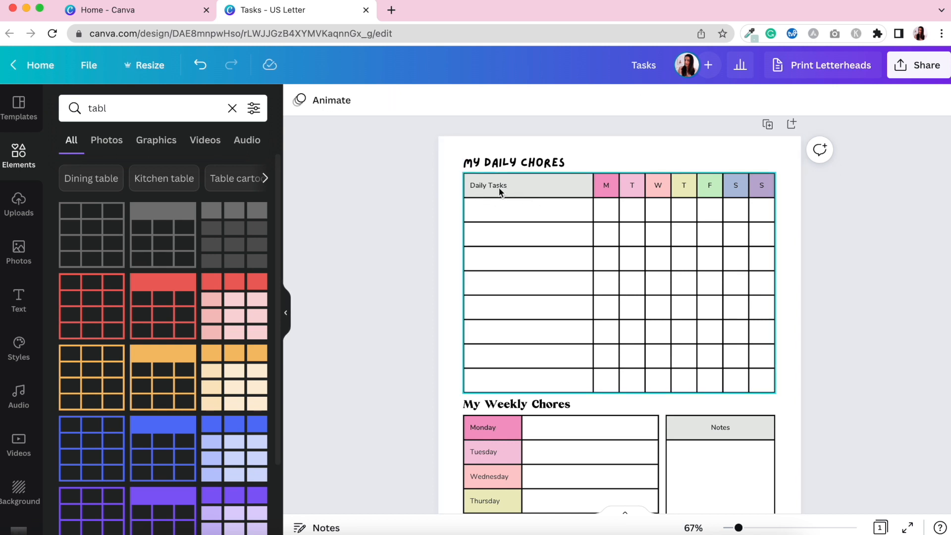
- Set the text of the whole daily chores table in the Lazydog font
drag(825, 388, 429, 187)
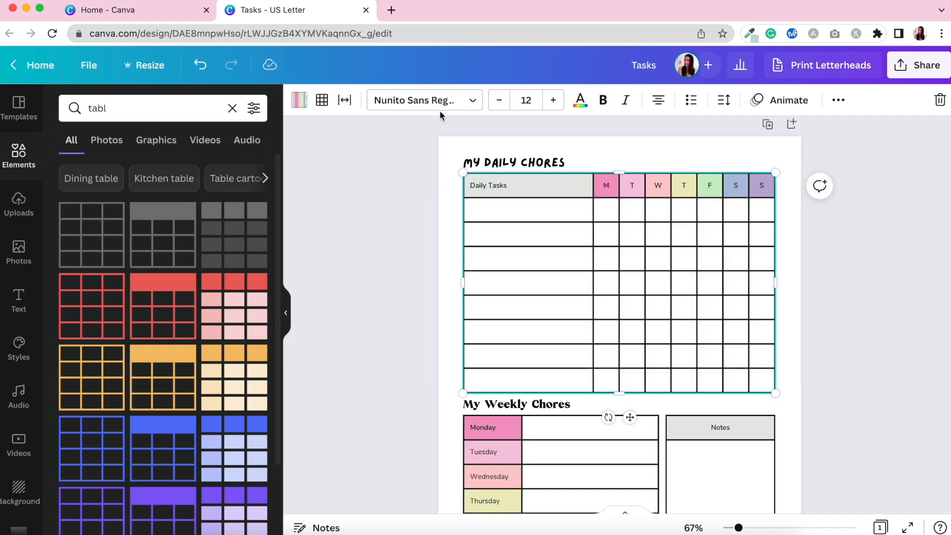
click(474, 104)
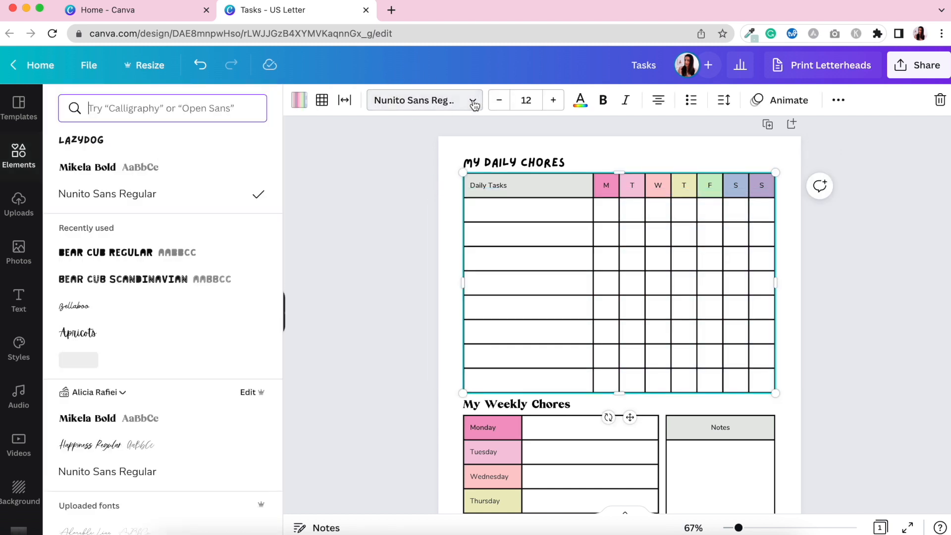
click(82, 143)
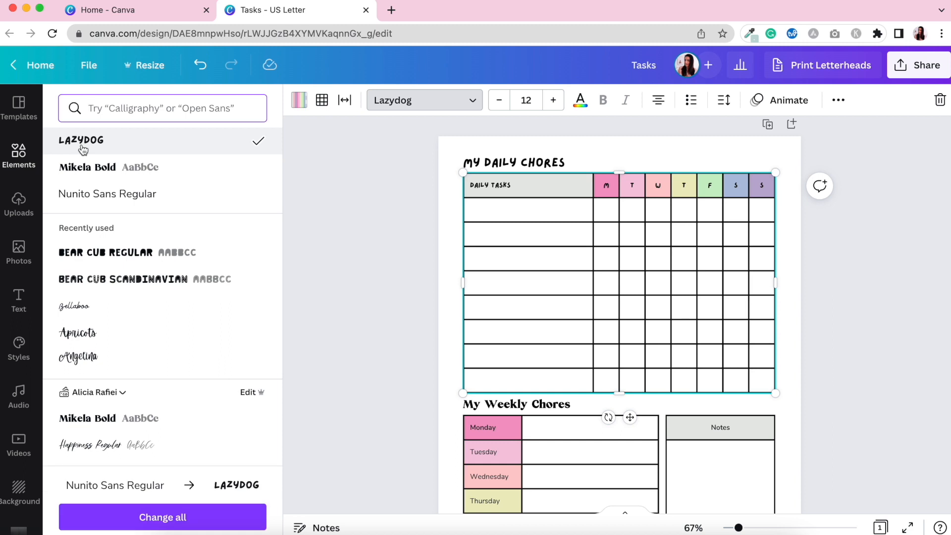
- Change the font of the "My Weekly Chores" heading to Lazydog
scroll(604, 187, up, 3)
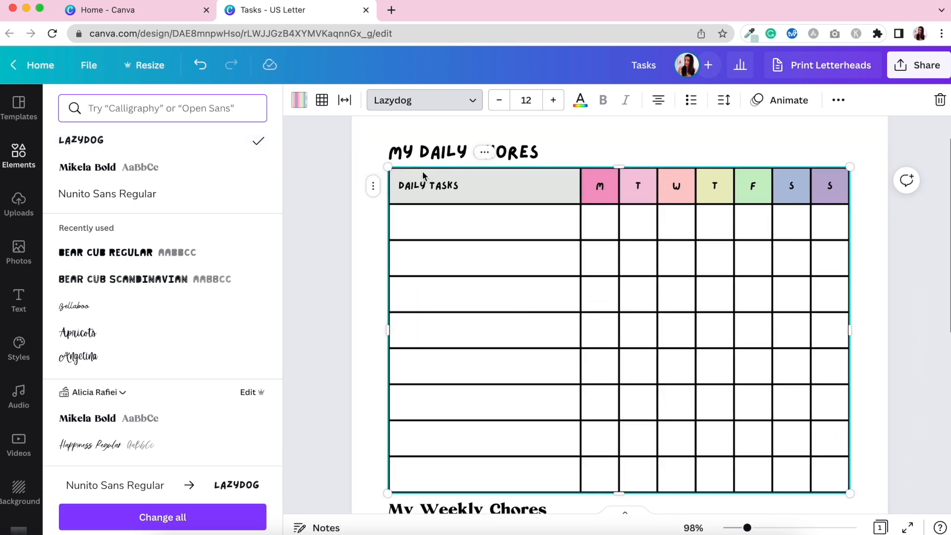
scroll(539, 337, down, 5)
scroll(539, 335, down, 2)
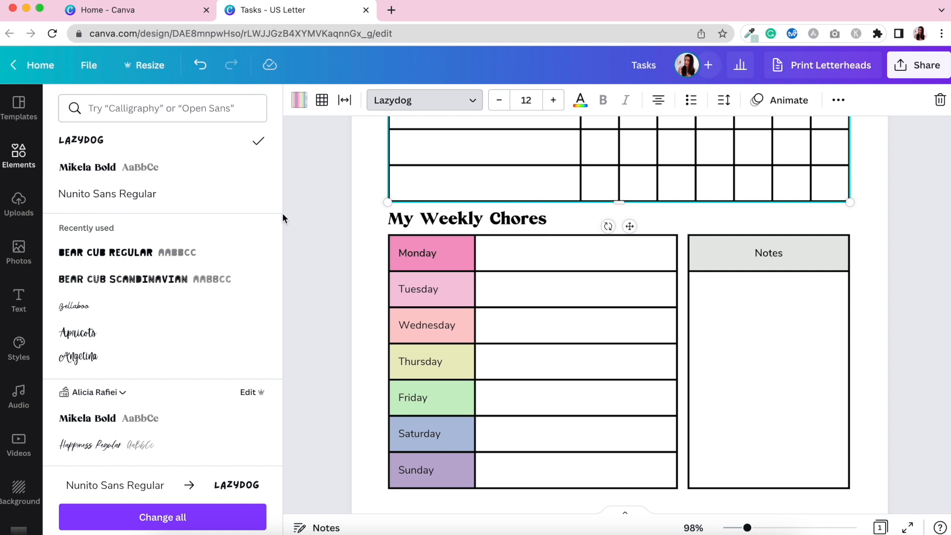
click(333, 226)
click(396, 227)
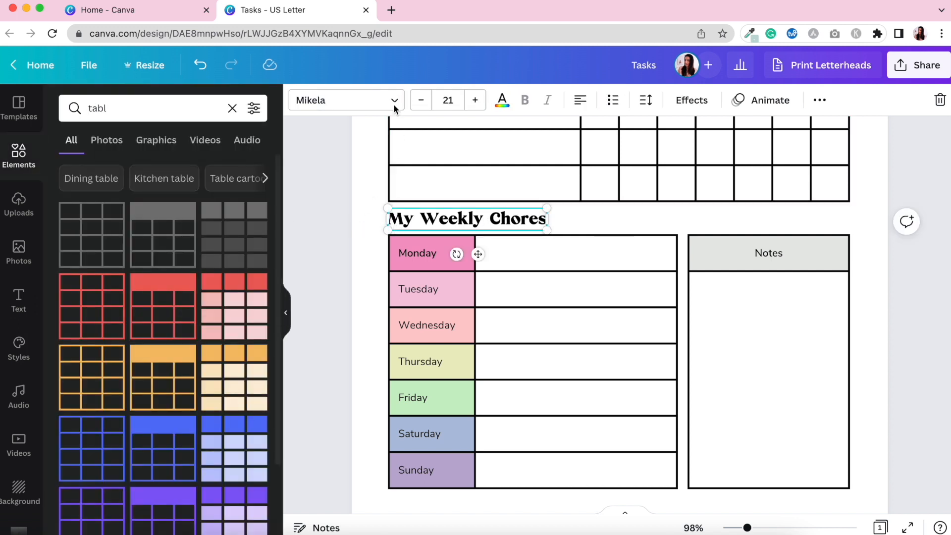
click(393, 103)
click(170, 138)
click(358, 284)
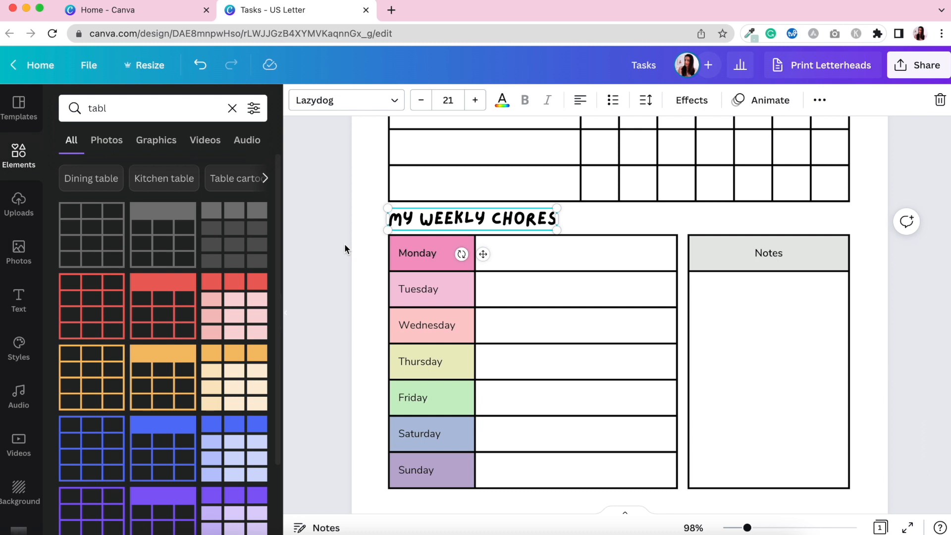
- Set the weekday names of the whole weekly chores table in the Lazydog font
drag(345, 248, 532, 493)
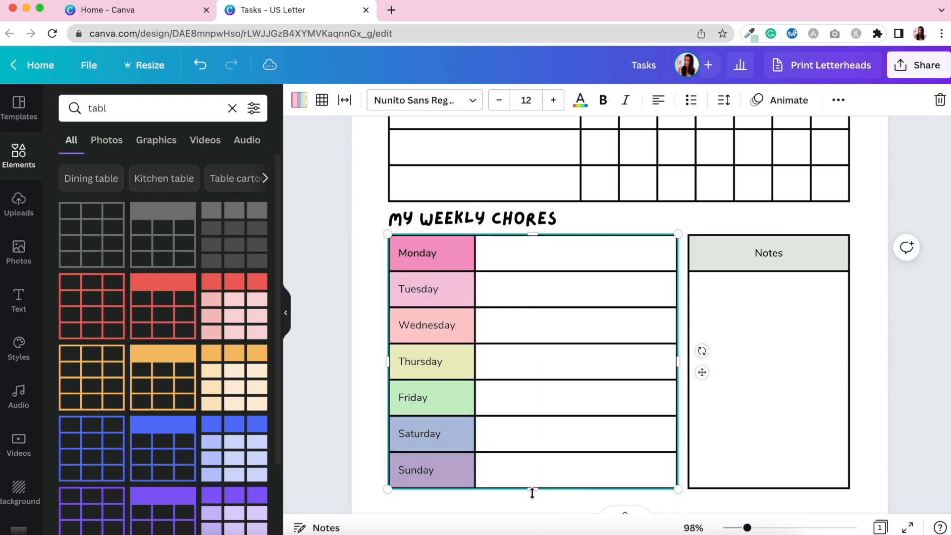
click(424, 100)
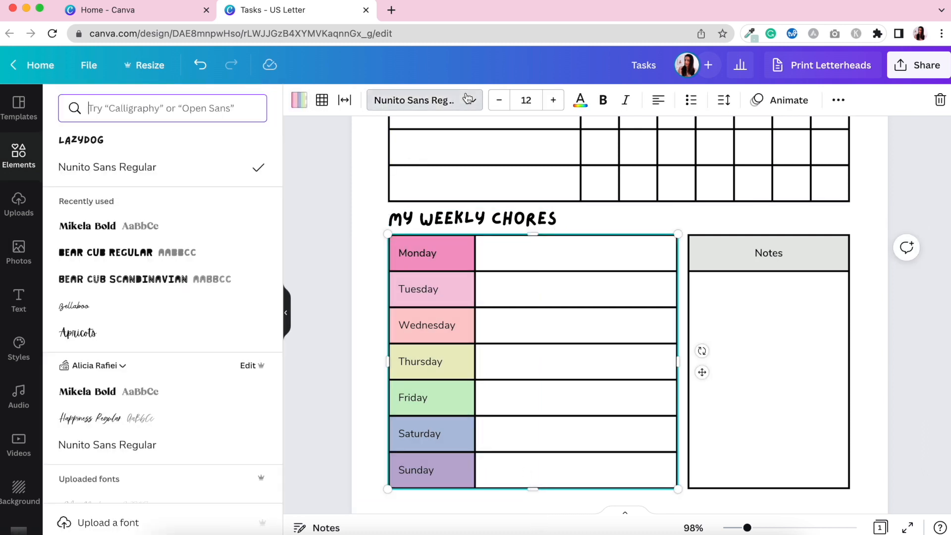
click(167, 152)
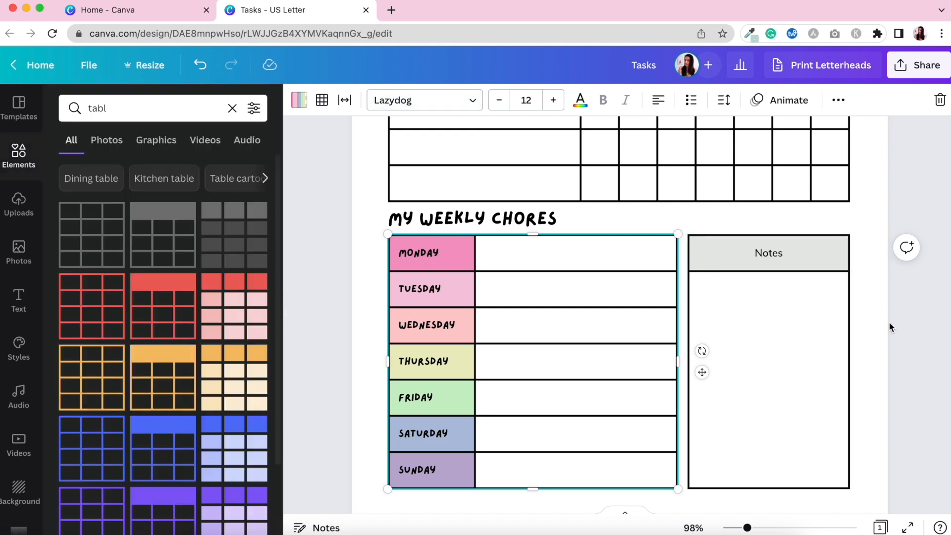
click(888, 388)
- Change the font of the "Notes" header cell to Lazydog
click(792, 251)
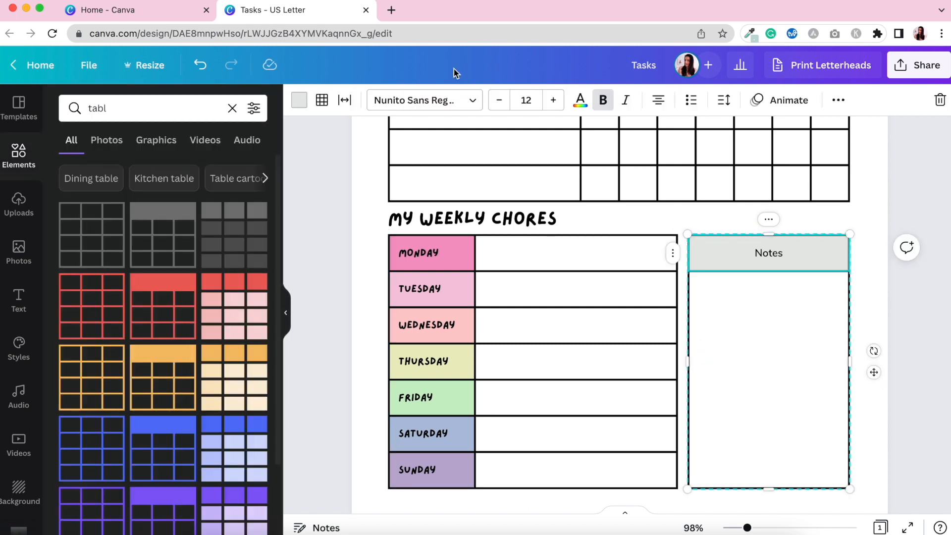
click(447, 104)
click(124, 139)
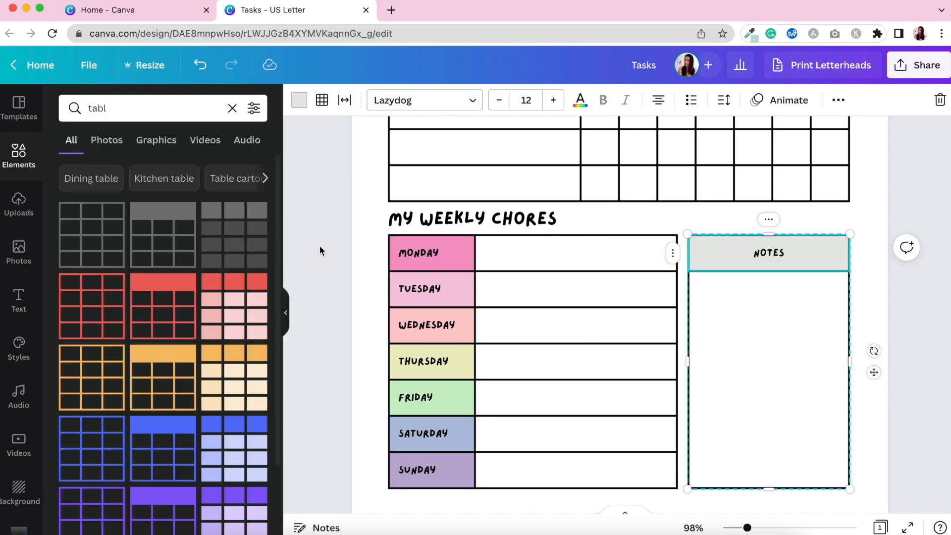
click(319, 245)
- Fill the blank cells below the Monday header in the daily chores table with the same bright pink
scroll(319, 245, down, 5)
scroll(492, 256, up, 1)
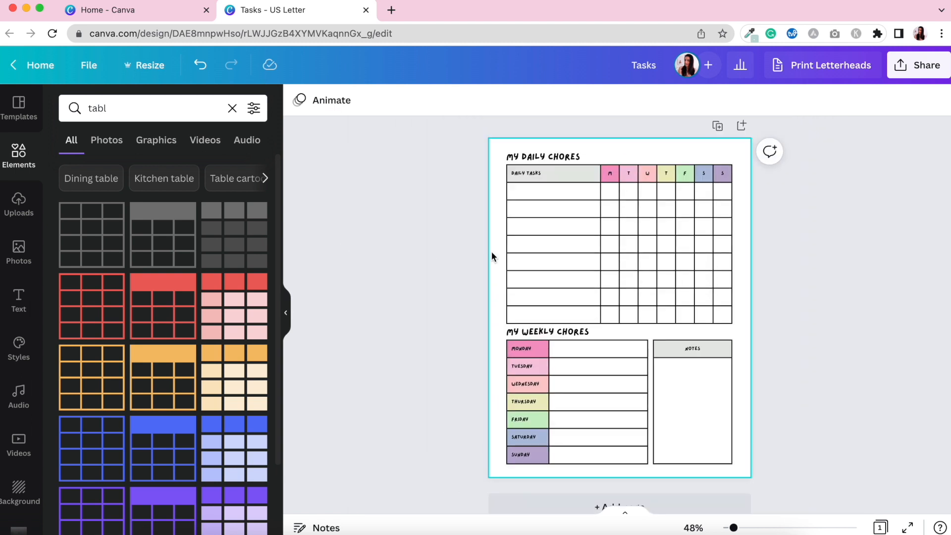
key(super+z)
key(Return)
click(768, 243)
click(605, 191)
shift+click(610, 314)
click(299, 99)
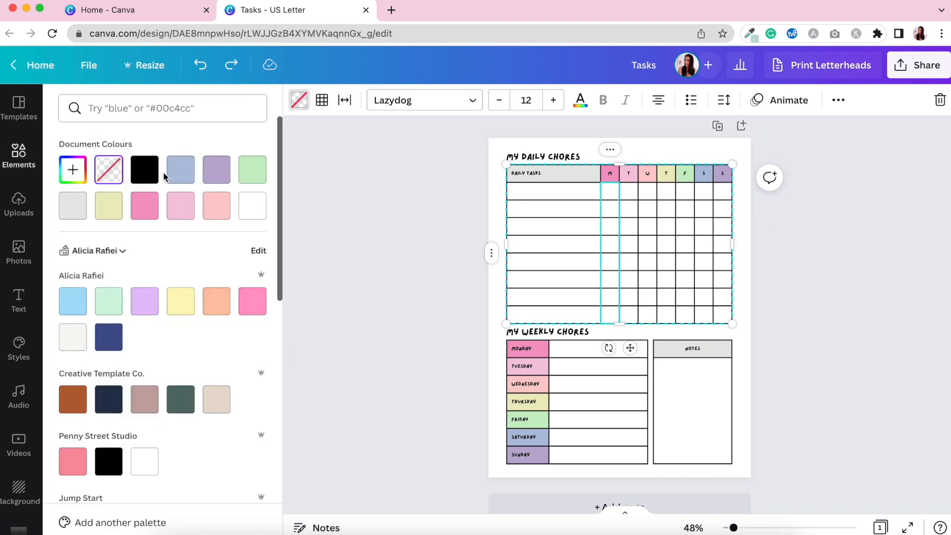
click(145, 205)
- Fill the blank cells below the Tuesday header in the daily chores table with the same light pink
click(630, 194)
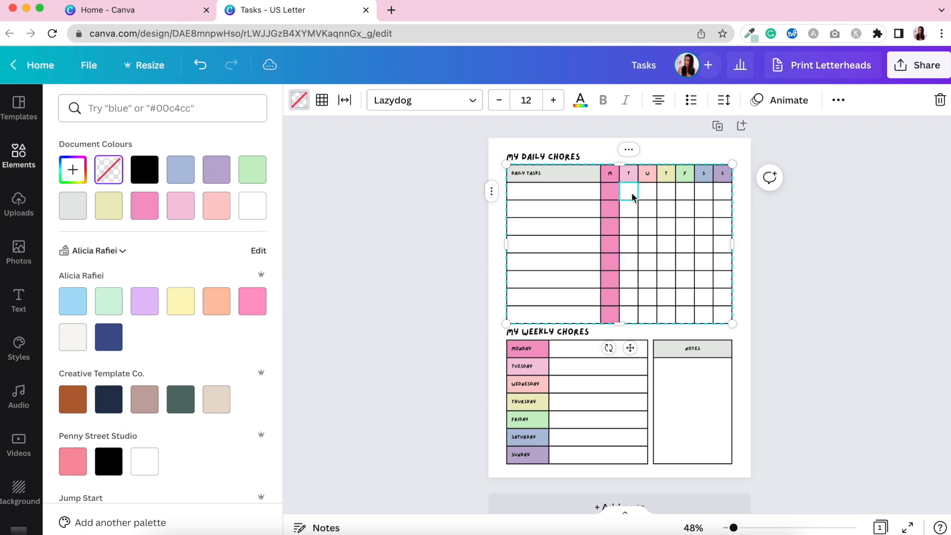
shift+click(630, 318)
click(180, 205)
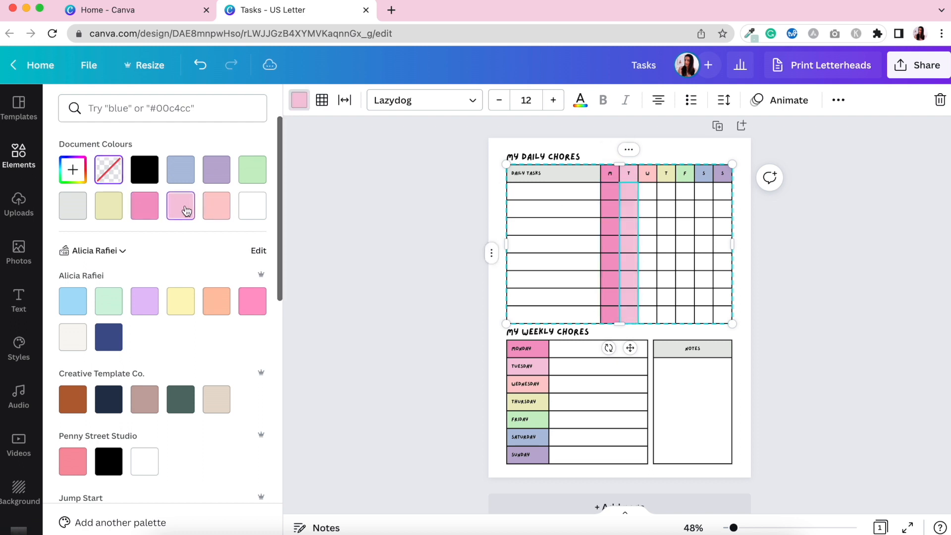
- Fill the blank cells below the Wednesday header in the daily chores table with the same salmon pink
click(647, 193)
shift+click(648, 318)
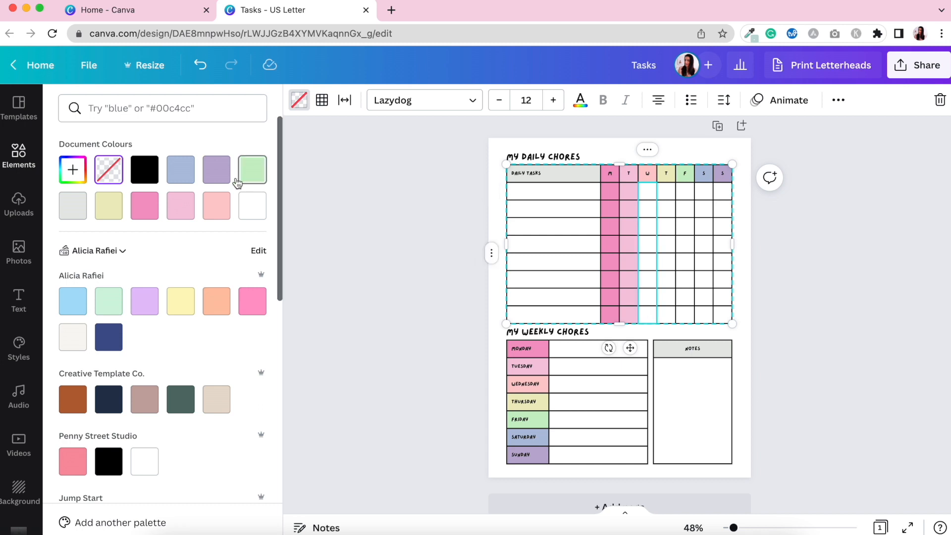
click(216, 205)
- Fill the blank cells below the Thursday header with the same pale yellow and those below the Friday header with the same light green
click(666, 192)
shift+click(666, 318)
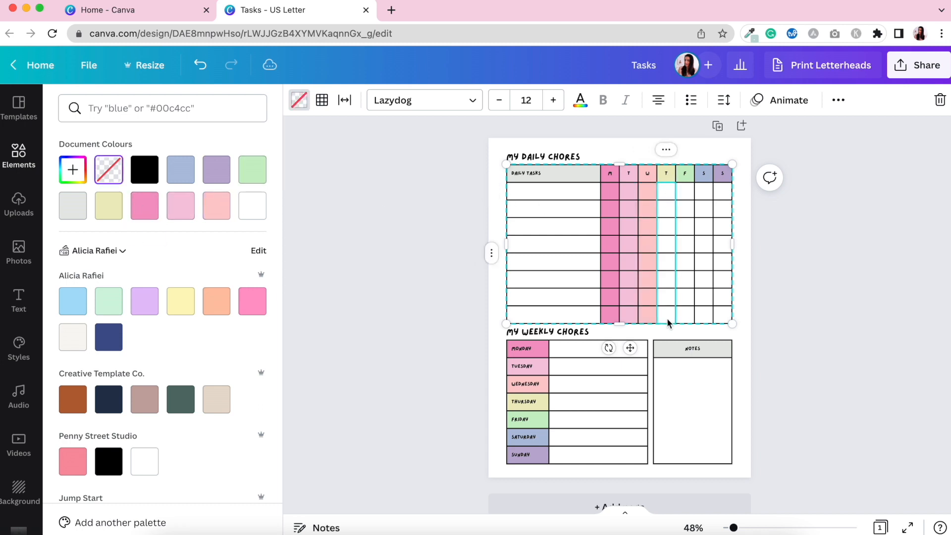
click(122, 213)
drag(685, 192, 685, 318)
click(253, 170)
- Fill the daily chores table's blank Saturday cells with their header's light blue and the blank Sunday cells with their header's purple
click(180, 169)
drag(704, 192, 722, 318)
click(216, 169)
click(783, 269)
scroll(775, 325, down, 2)
scroll(775, 325, up, 3)
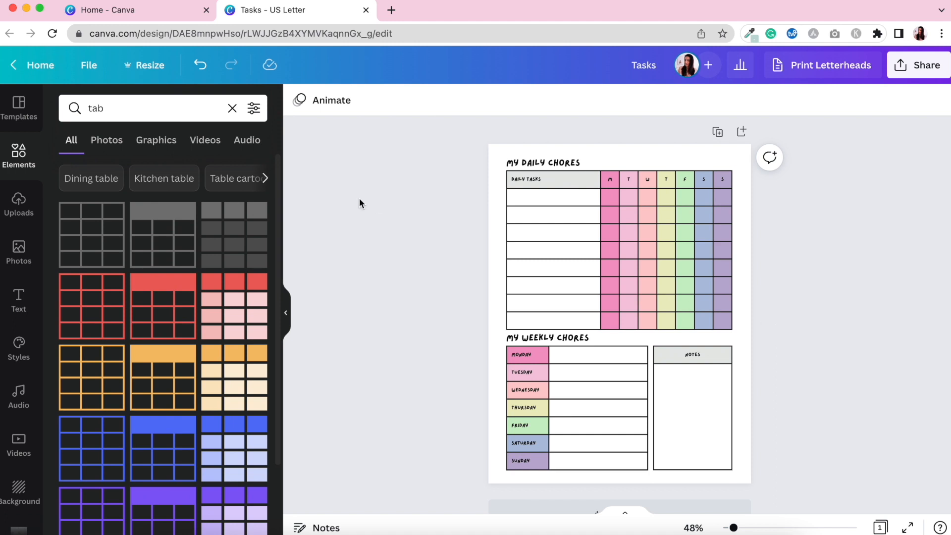
- Search the elements library for "chore" and limit the results to graphics
click(231, 109)
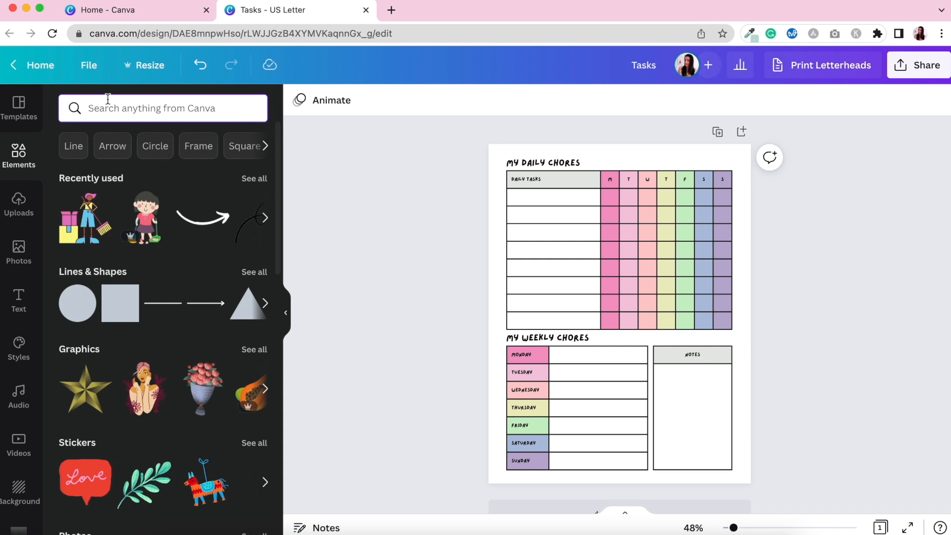
text(chore)
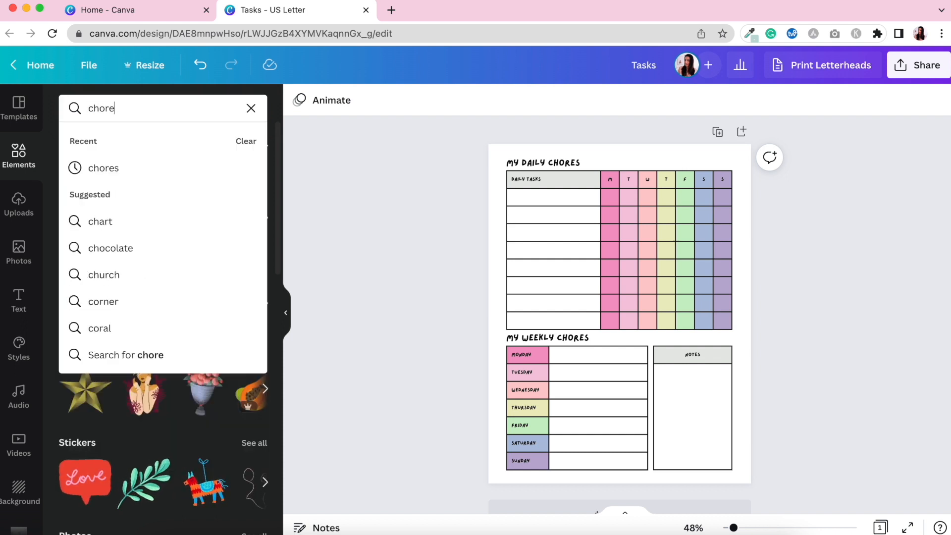
key(Return)
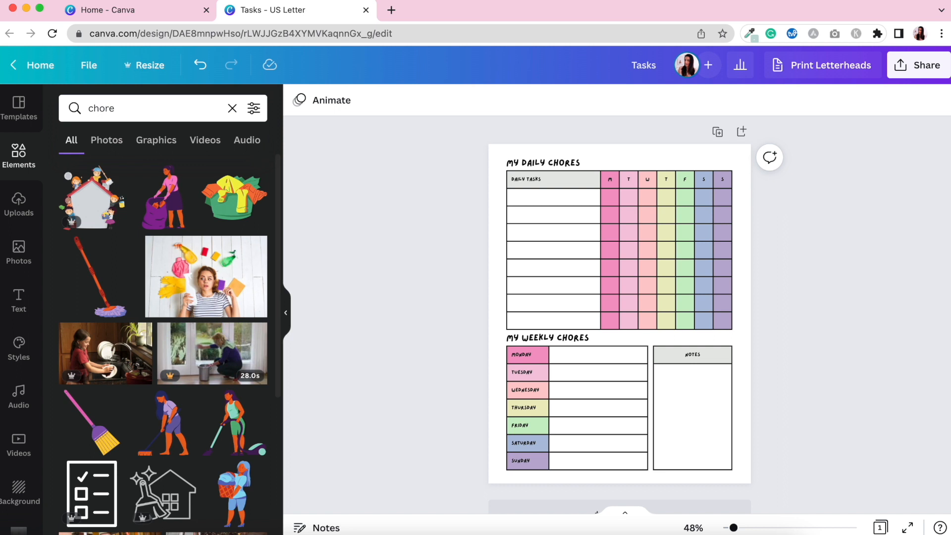
click(149, 141)
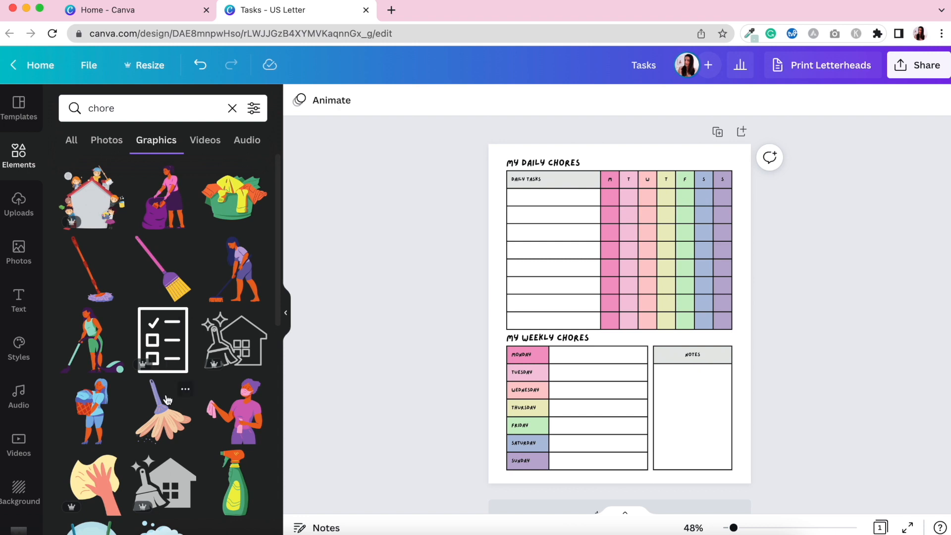
- Insert the graphic of a red-haired girl in blue overalls with a mop, shrink it and place it over the Notes box's lower-right corner
scroll(165, 386, down, 3)
scroll(166, 399, down, 9)
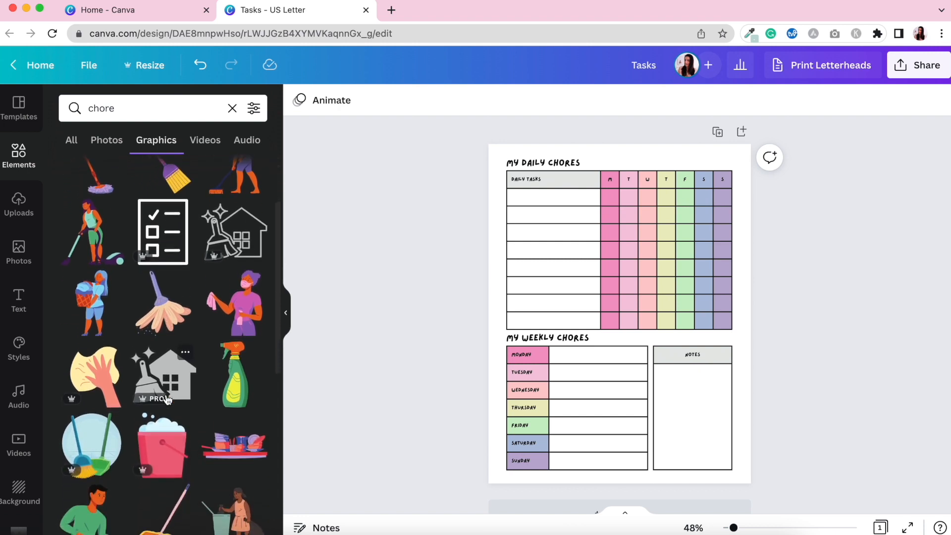
scroll(165, 395, down, 5)
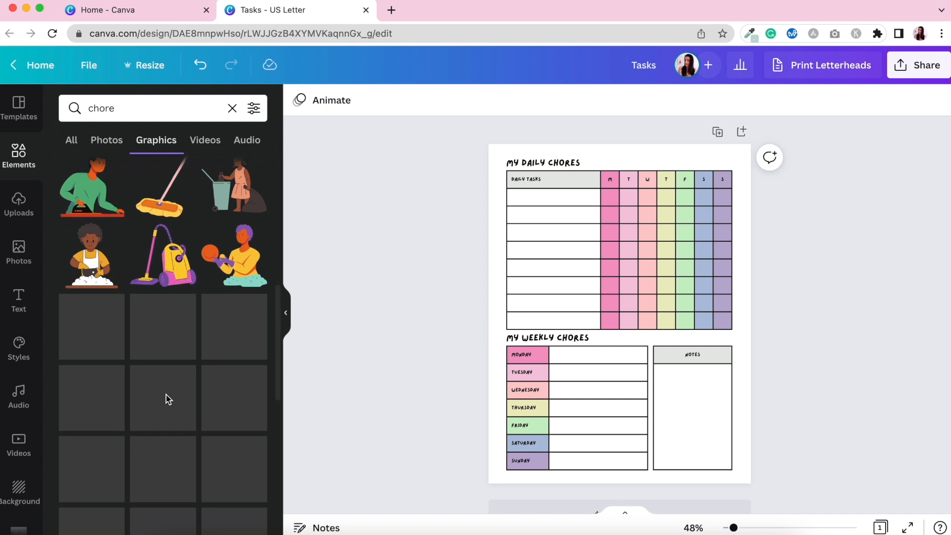
scroll(166, 400, down, 5)
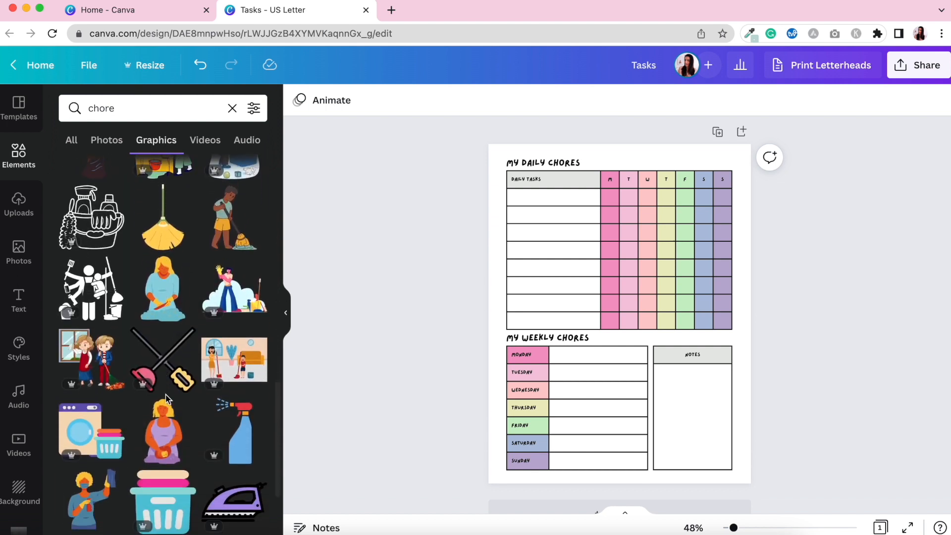
scroll(167, 399, down, 7)
scroll(166, 400, down, 8)
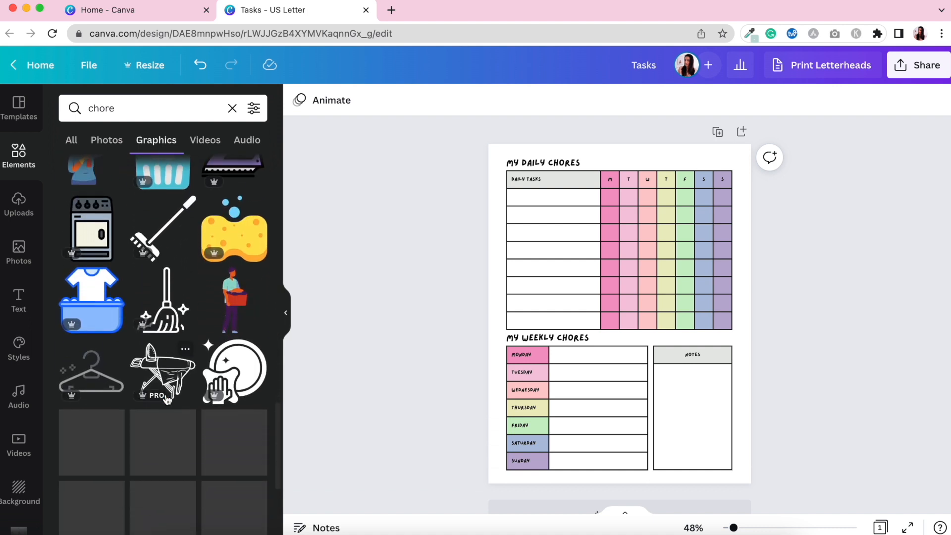
scroll(166, 399, down, 1)
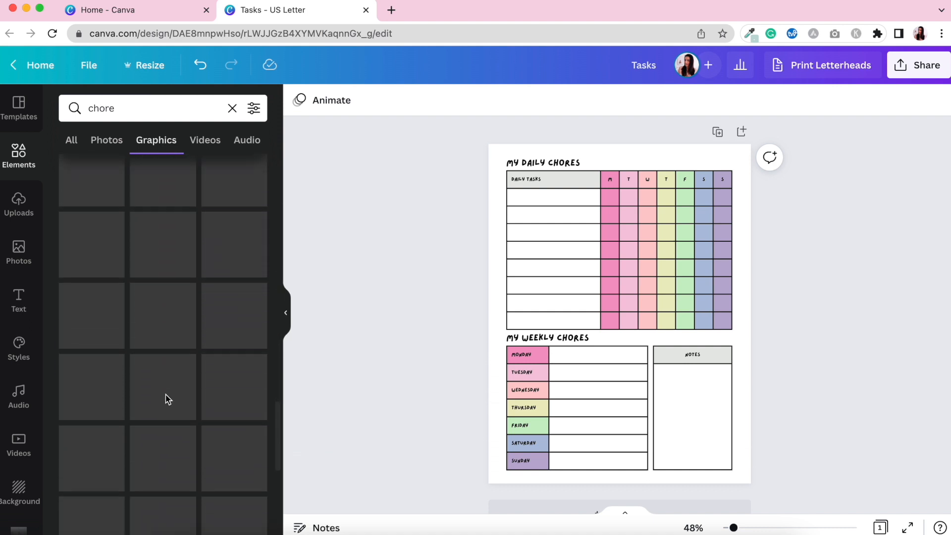
scroll(166, 400, down, 5)
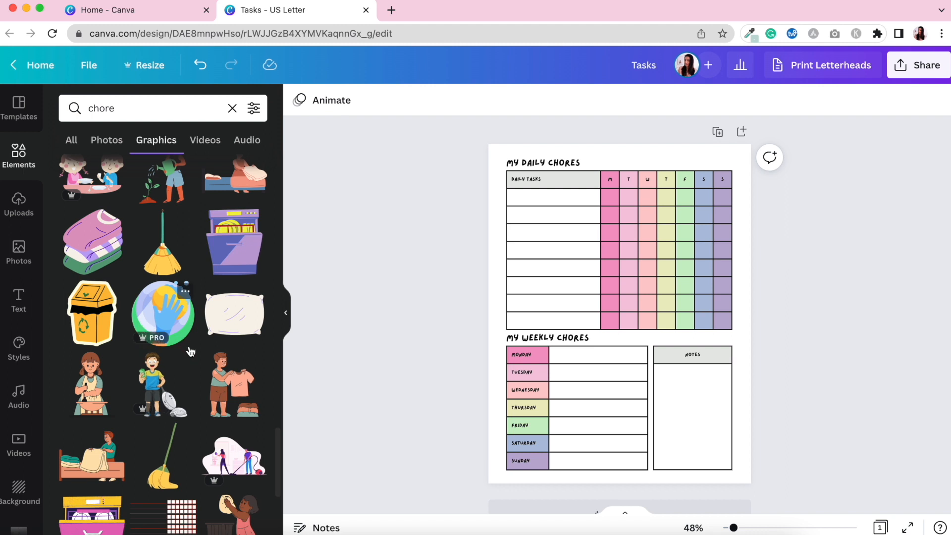
scroll(191, 352, down, 8)
scroll(192, 388, down, 5)
click(92, 367)
drag(659, 251, 636, 286)
drag(608, 340, 717, 415)
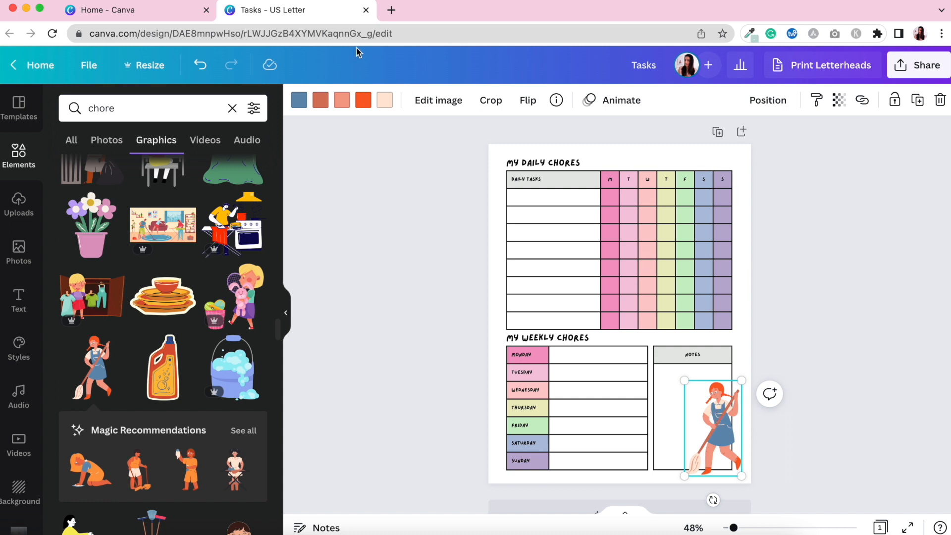
- Recolour the mopping girl's blue overalls with the document's pastel purple
click(299, 100)
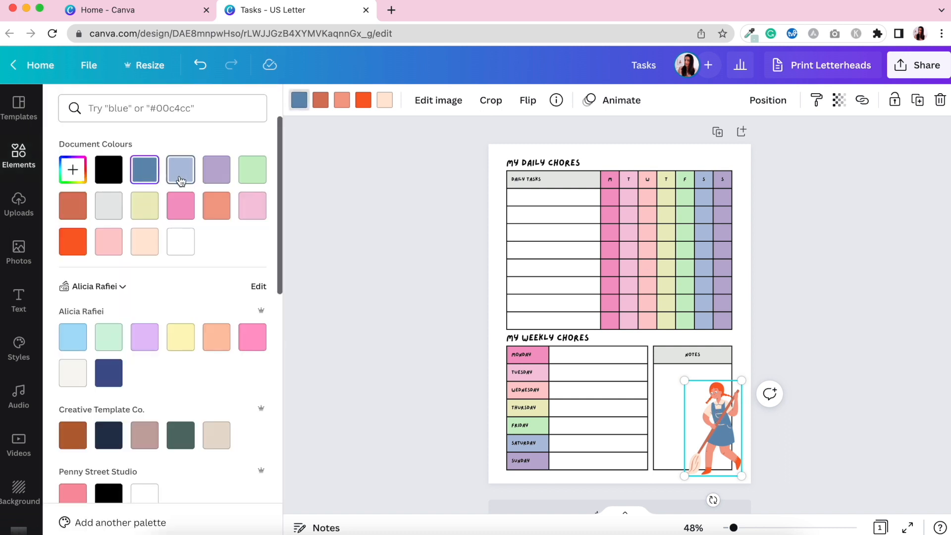
click(181, 181)
click(216, 174)
- Recolour the mopping girl's orange-toned skin with the document's light salmon pink
click(320, 102)
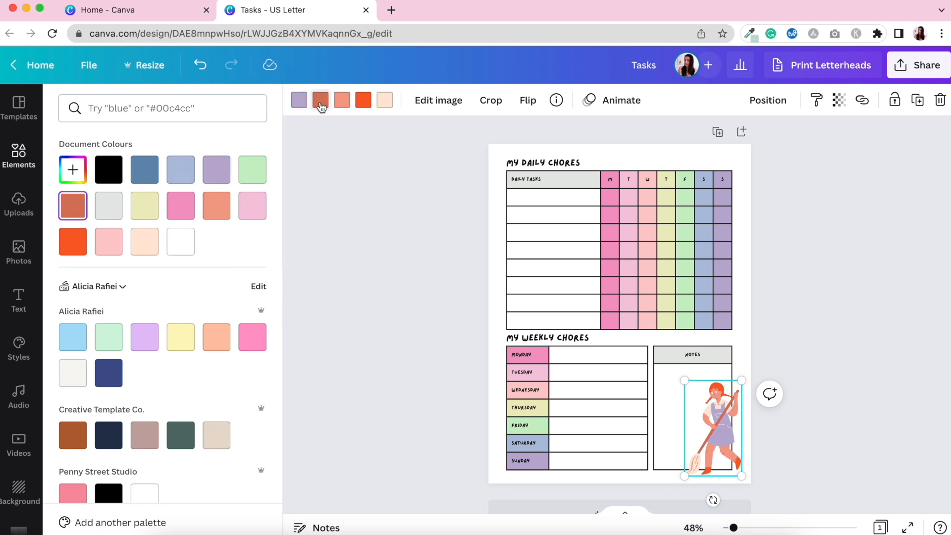
click(344, 103)
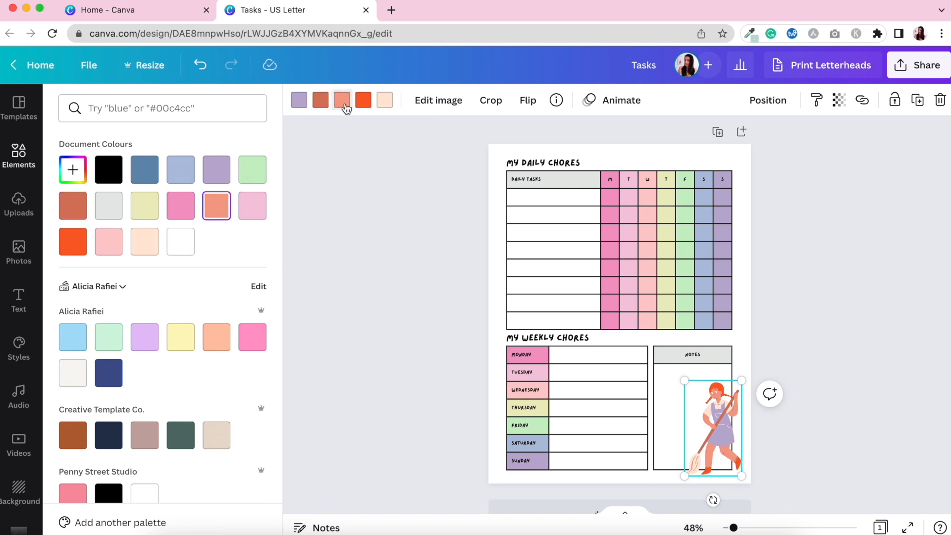
click(115, 245)
- Recolour the girl's hair and shoes with the document's bright pink and the mop handle with the darker steel blue
click(364, 102)
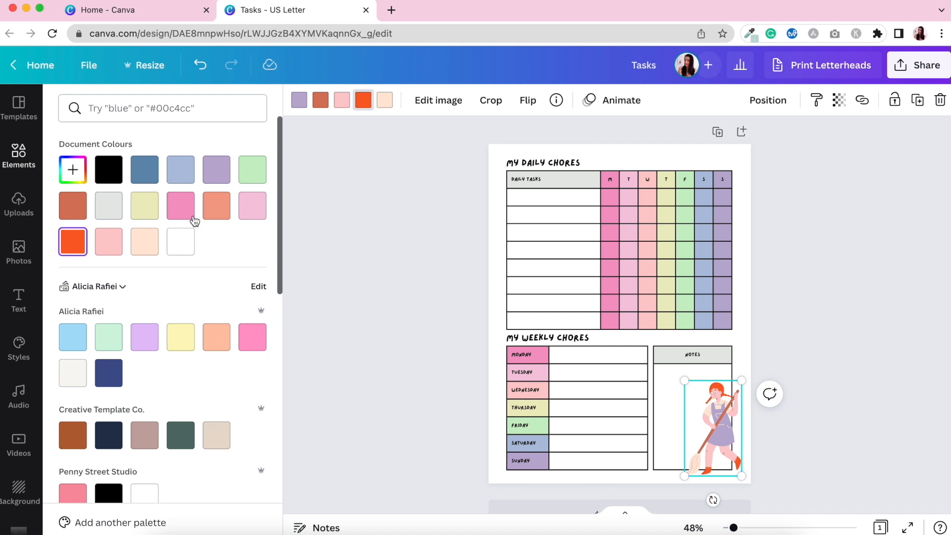
click(180, 205)
click(320, 100)
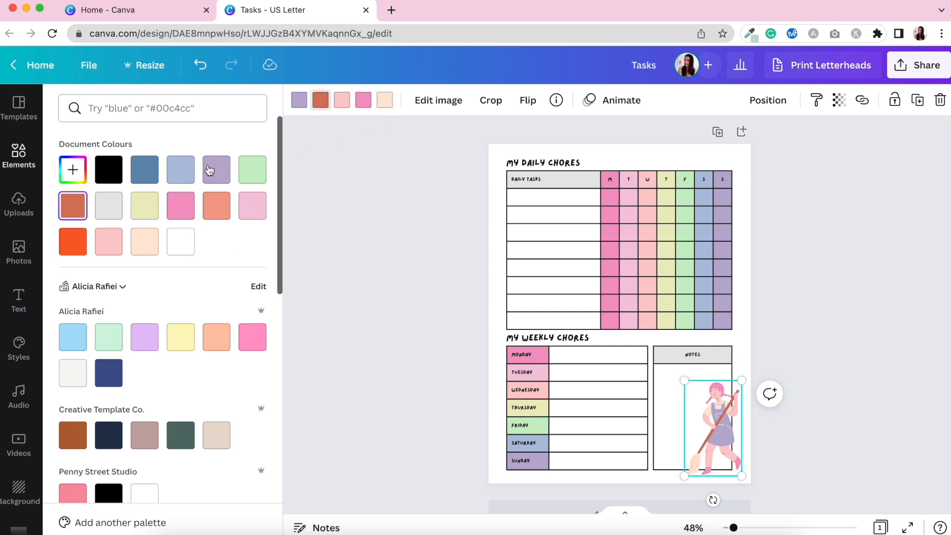
click(146, 170)
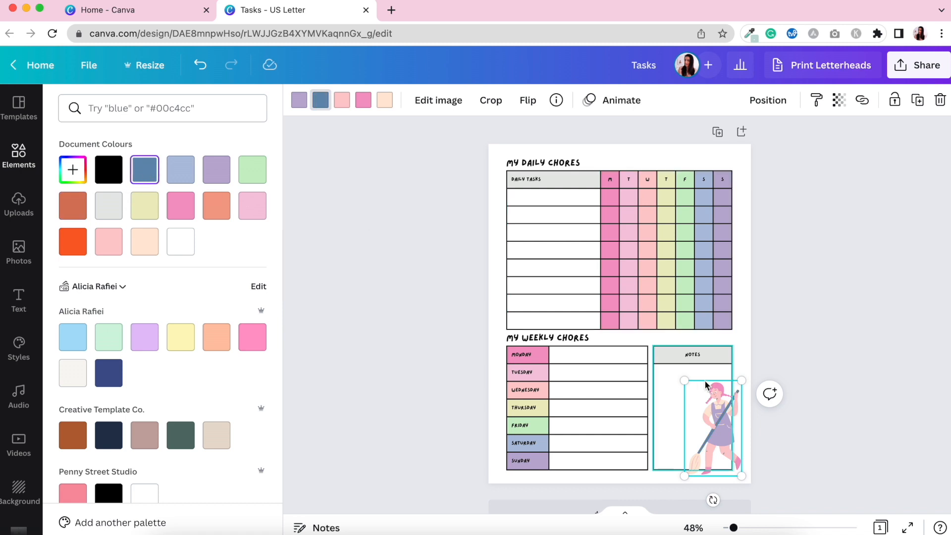
- Shrink the mopping girl graphic further and settle it over the lower-right corner of the Notes box
drag(683, 380, 692, 394)
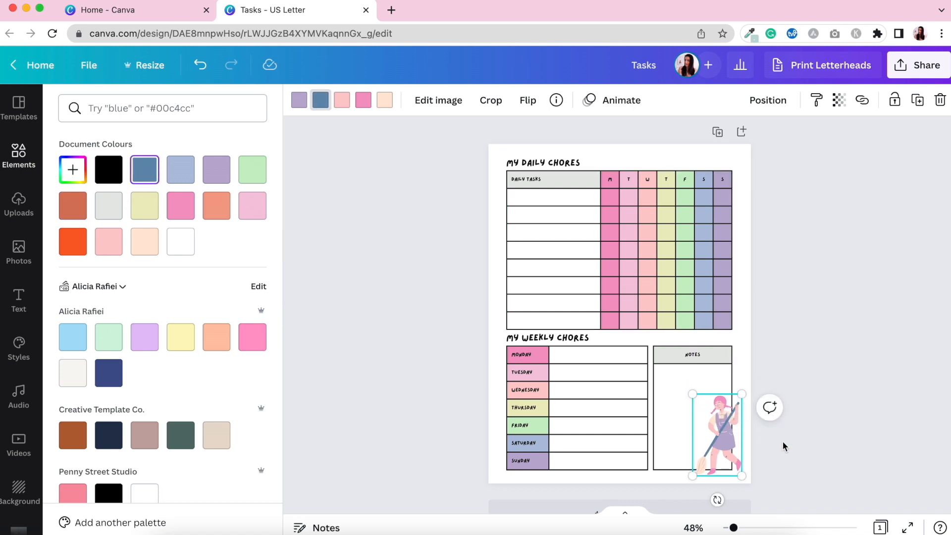
drag(721, 446, 722, 448)
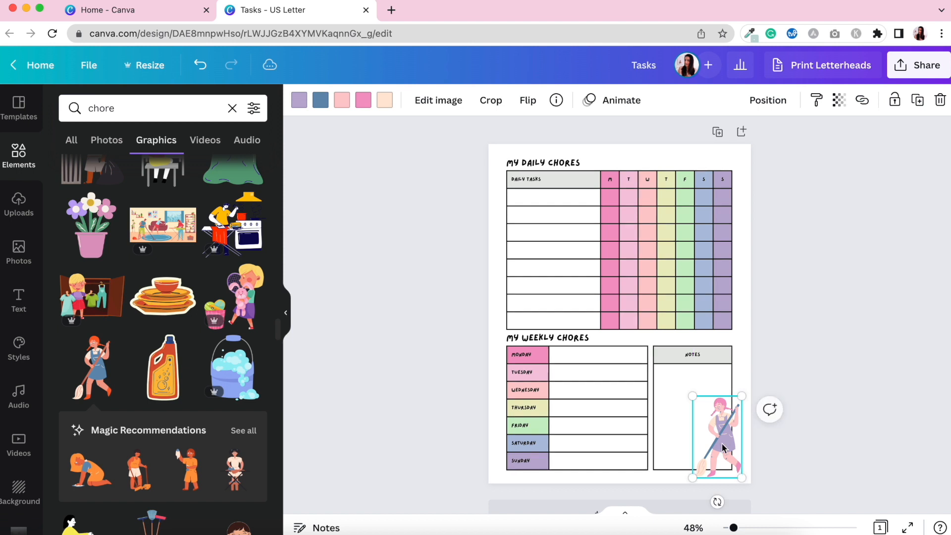
drag(694, 398, 700, 402)
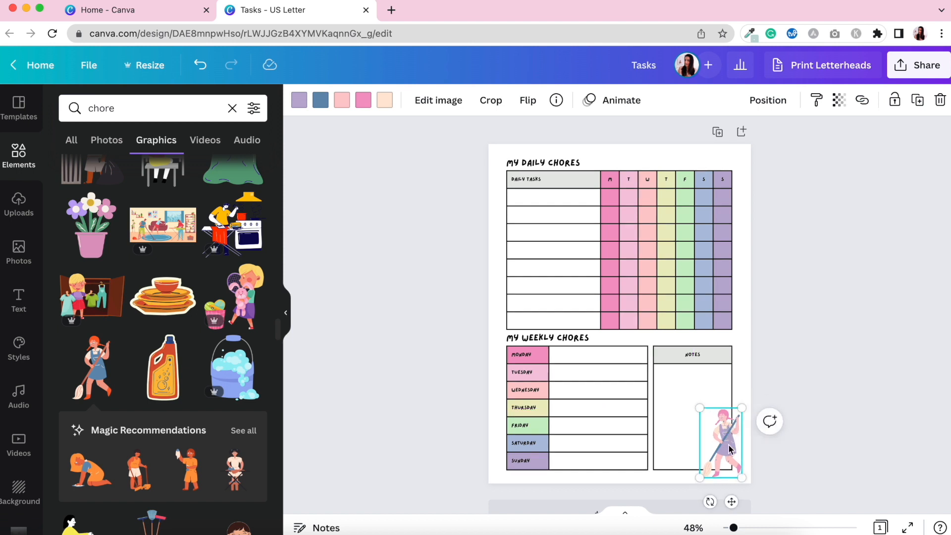
drag(727, 444, 724, 445)
click(826, 384)
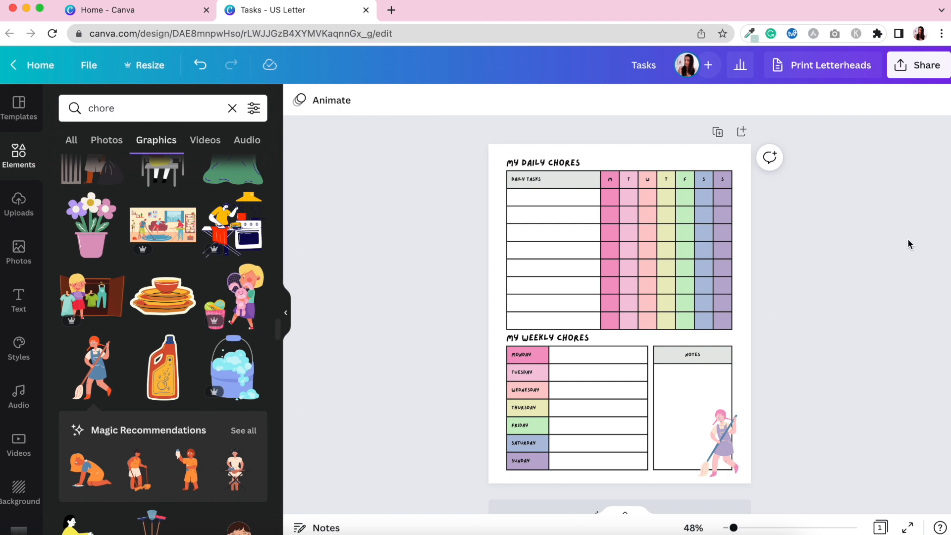
- Download the design as a PDF Print file
click(912, 69)
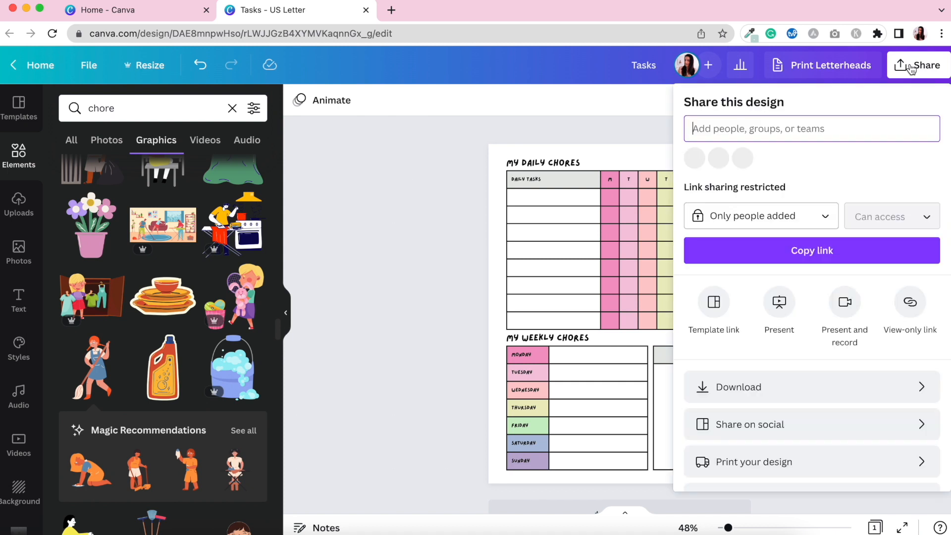
click(765, 389)
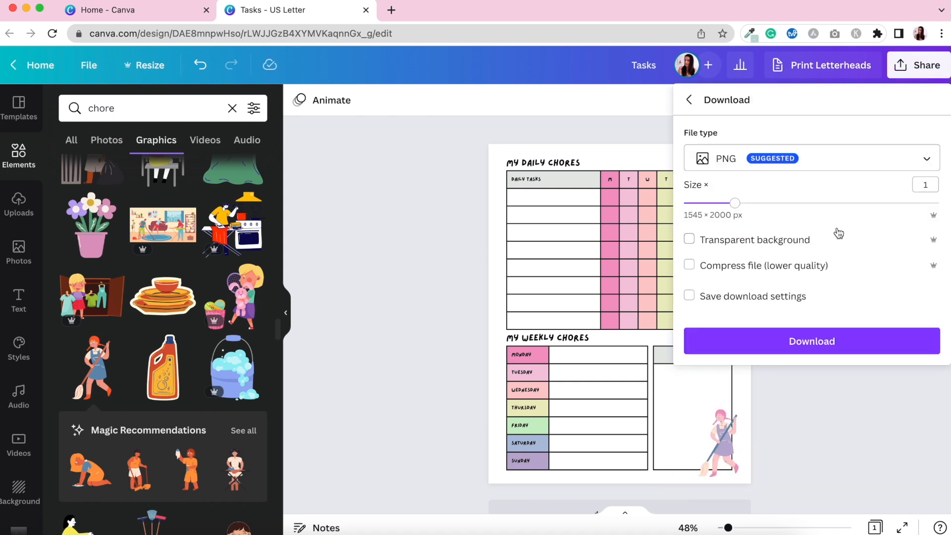
click(732, 163)
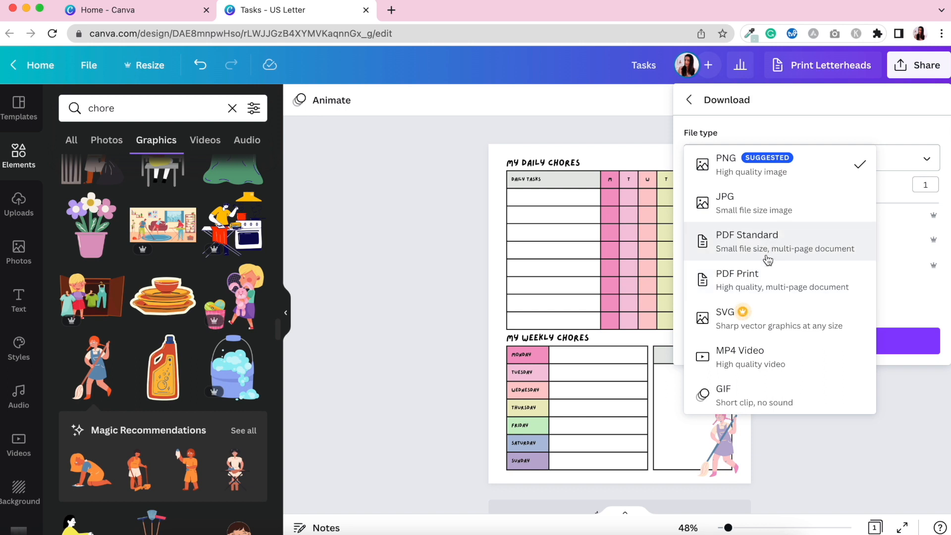
click(763, 287)
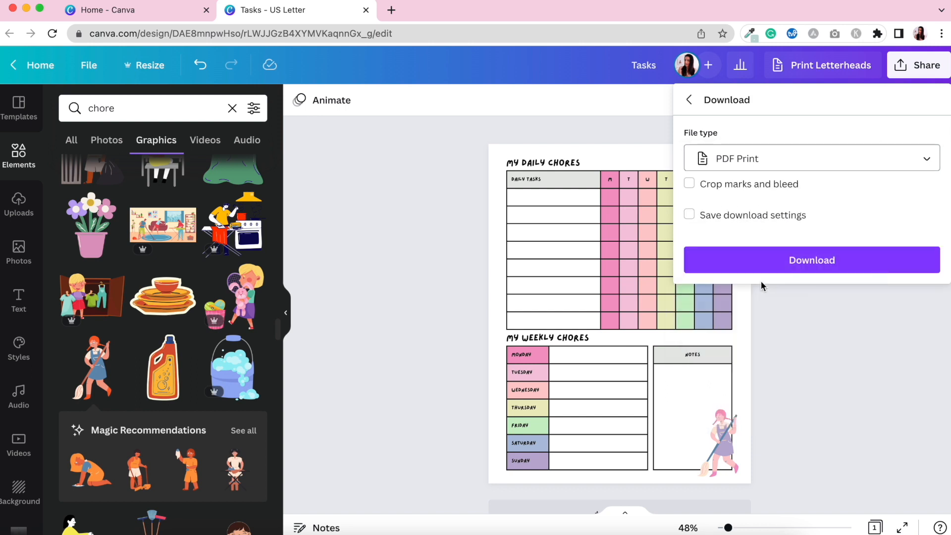
click(825, 262)
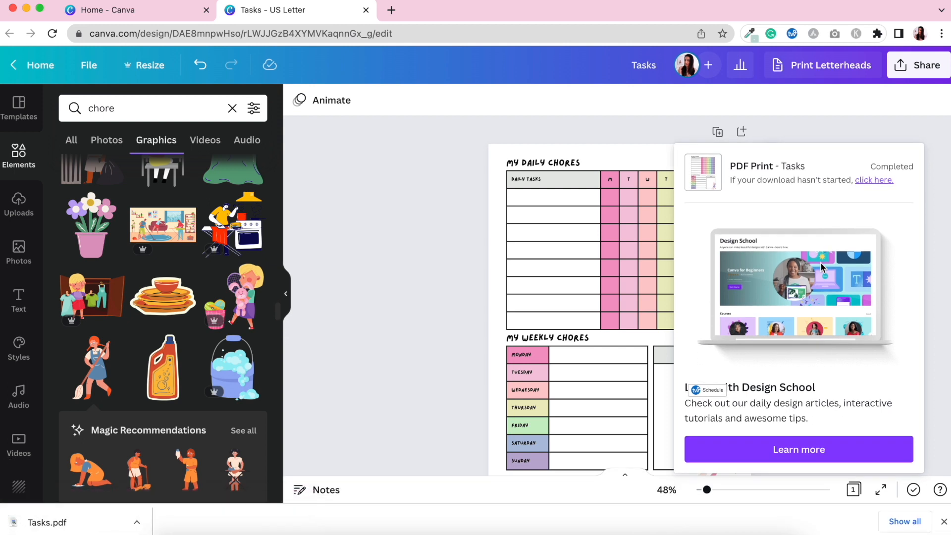
- Open the downloaded Tasks.pdf and review the whole chore chart page, with the zoom reduced to 75%
click(45, 525)
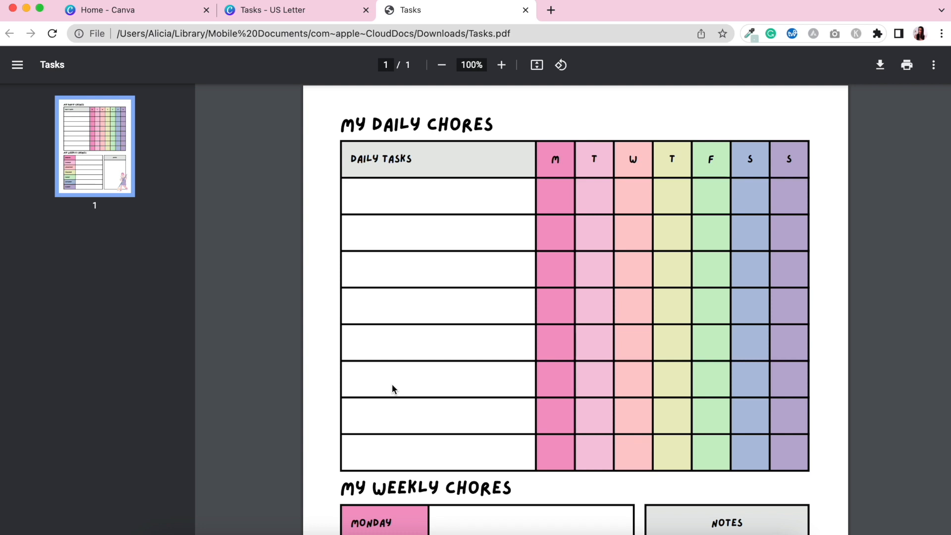
scroll(392, 387, down, 2)
scroll(392, 387, down, 10)
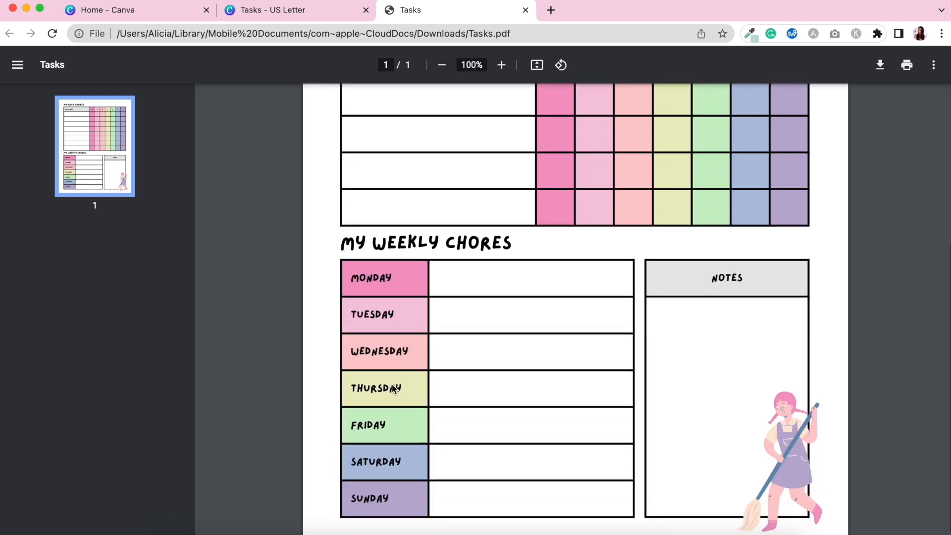
scroll(392, 387, up, 10)
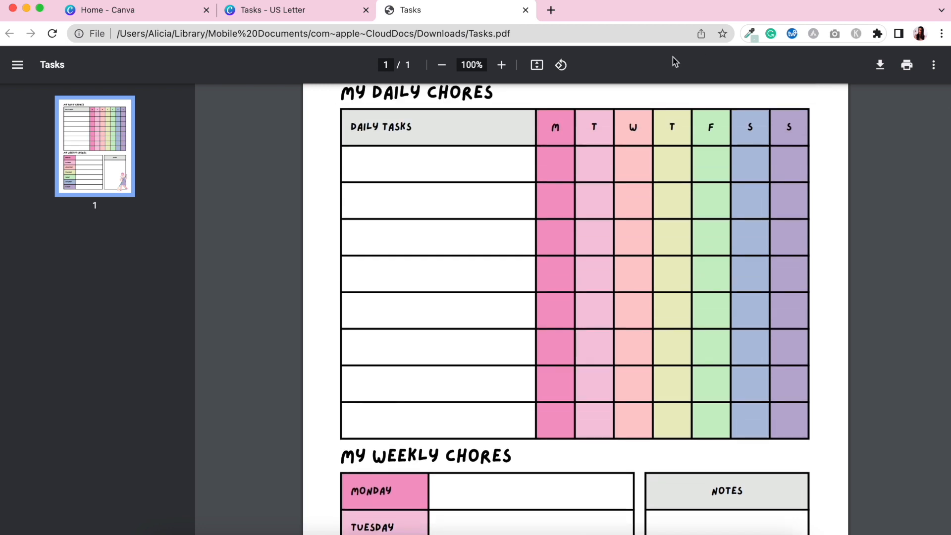
click(439, 72)
click(440, 73)
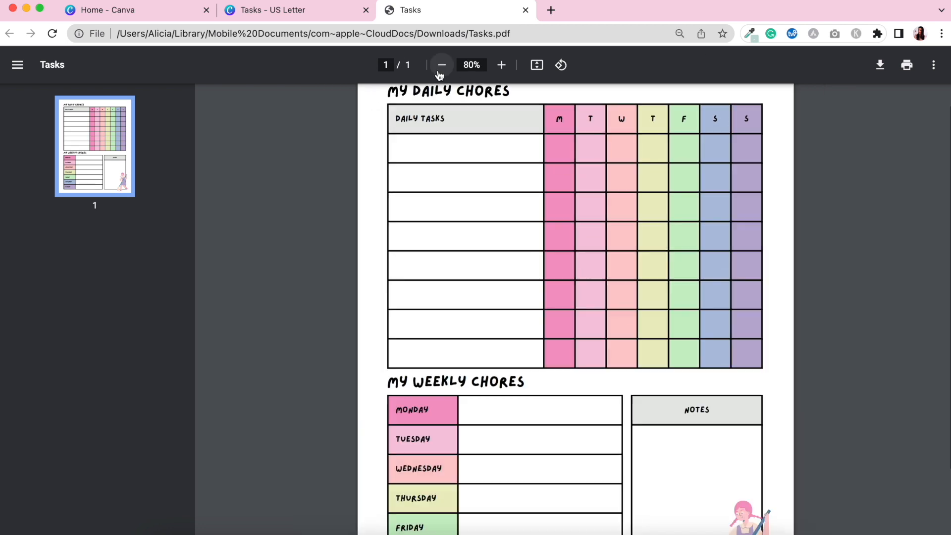
click(439, 73)
scroll(477, 150, up, 1)
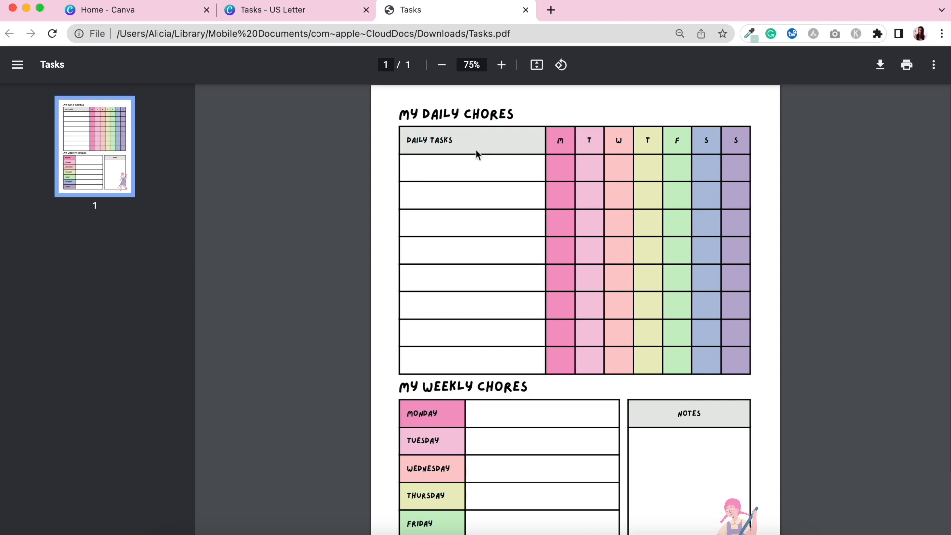